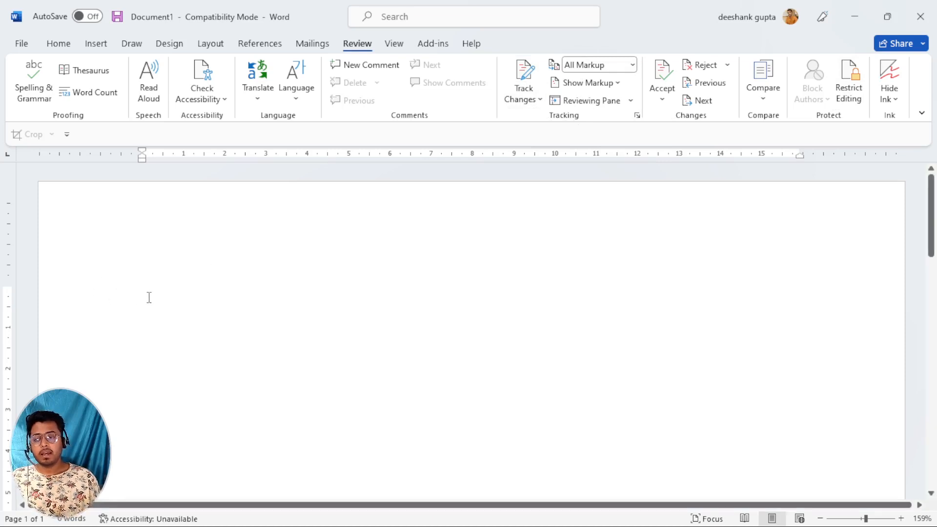
Generate 20 paragraphs of sample text with =rand(20) and return to the document start.
{"action": "type", "text": "="}
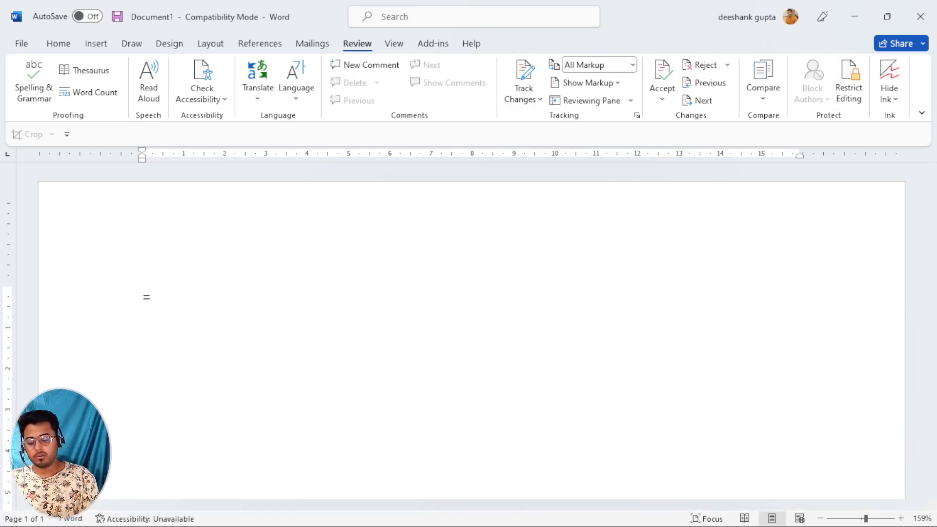
{"action": "type", "text": "rand("}
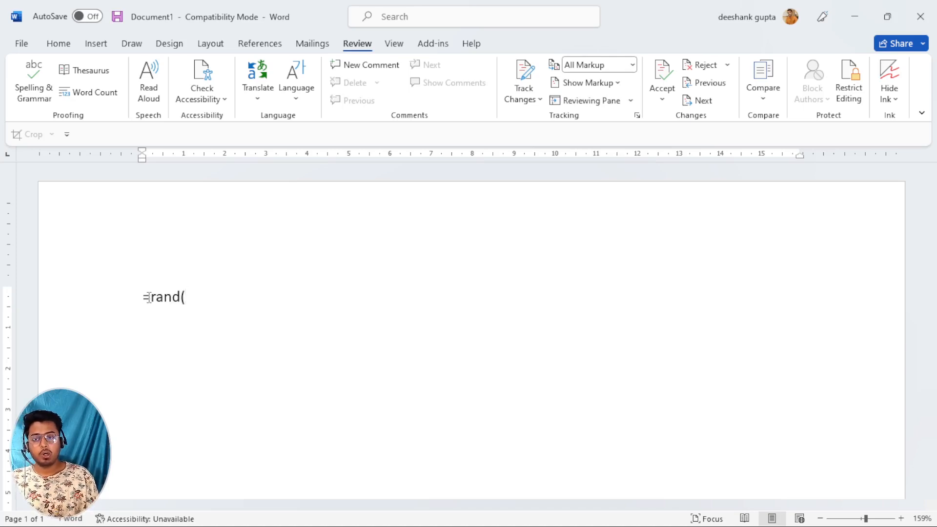
{"action": "type", "text": "20)"}
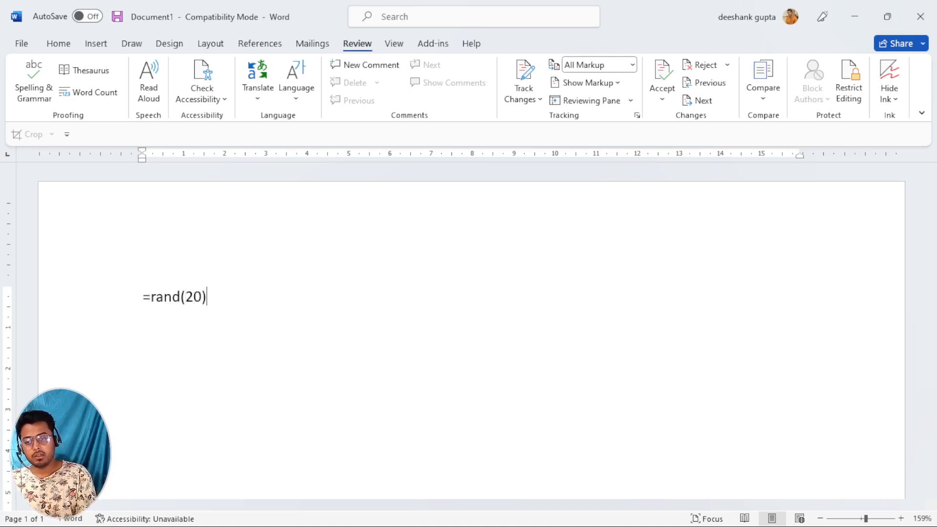
{"action": "key", "text": "Return"}
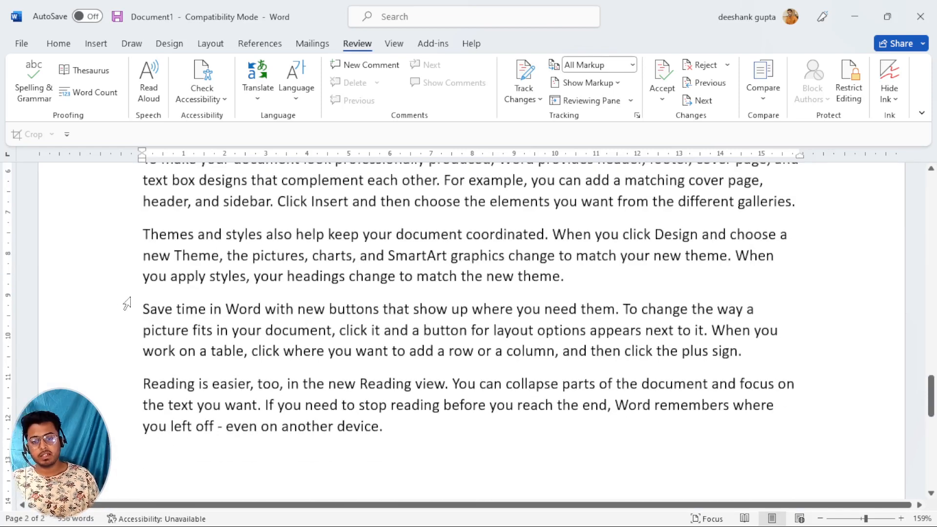
{"action": "key", "text": "ctrl+Home"}
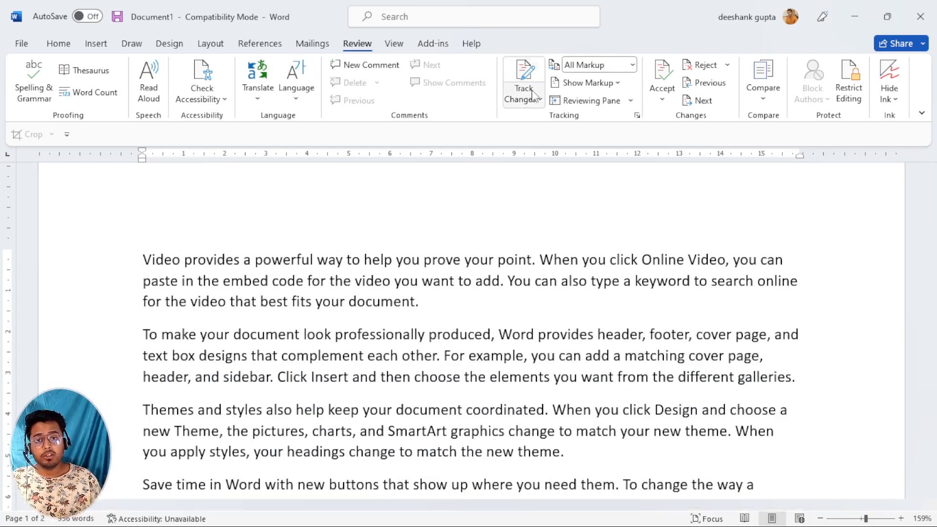
{"action": "left_click", "coordinate": [524, 76]}
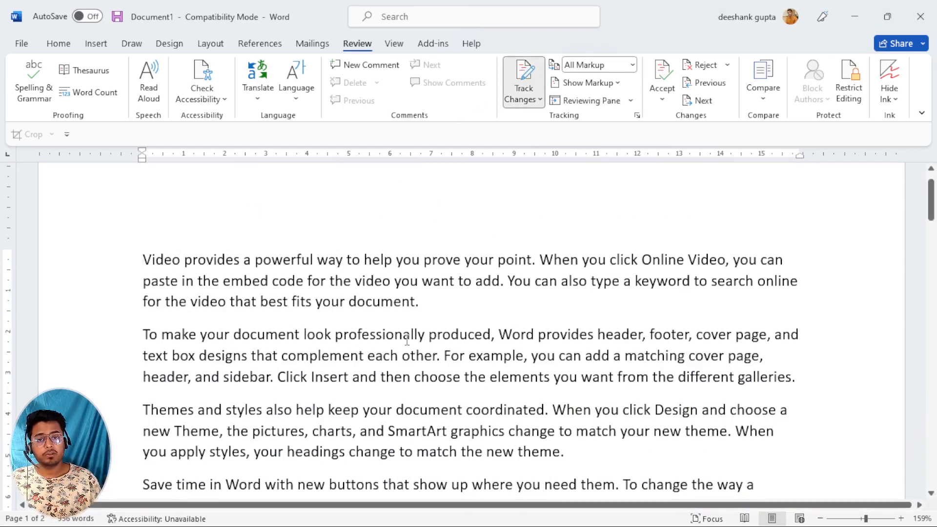
{"action": "left_click", "coordinate": [522, 86]}
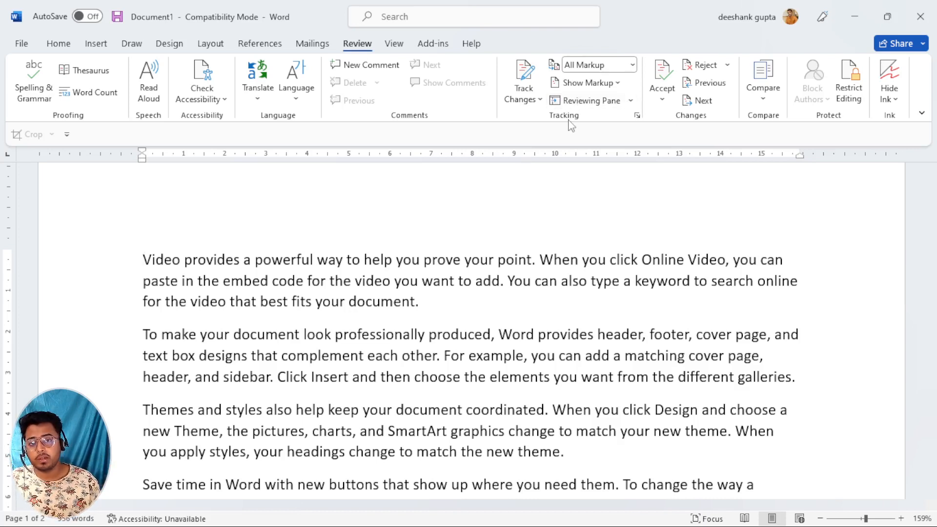
{"action": "left_click", "coordinate": [396, 260]}
{"action": "type", "text": "desdf"}
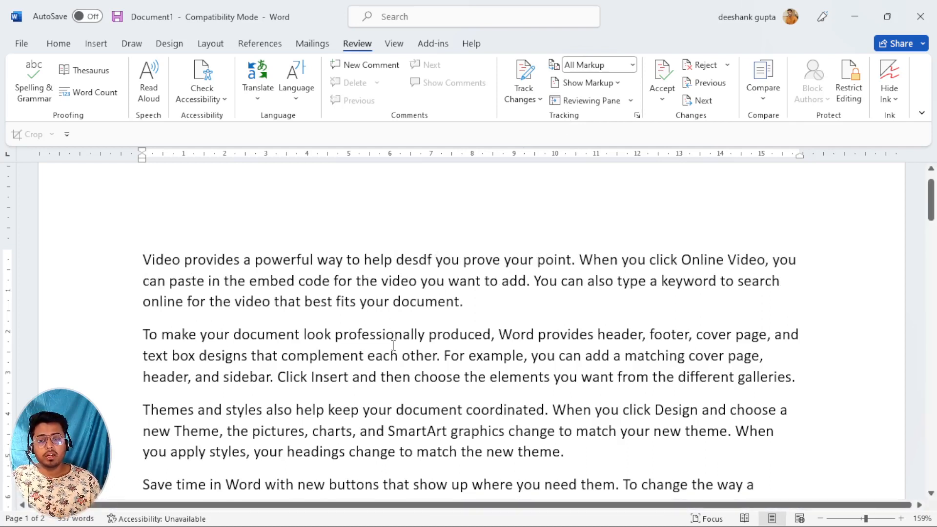
{"action": "left_click", "coordinate": [428, 335]}
{"action": "type", "text": "sadfsdf"}
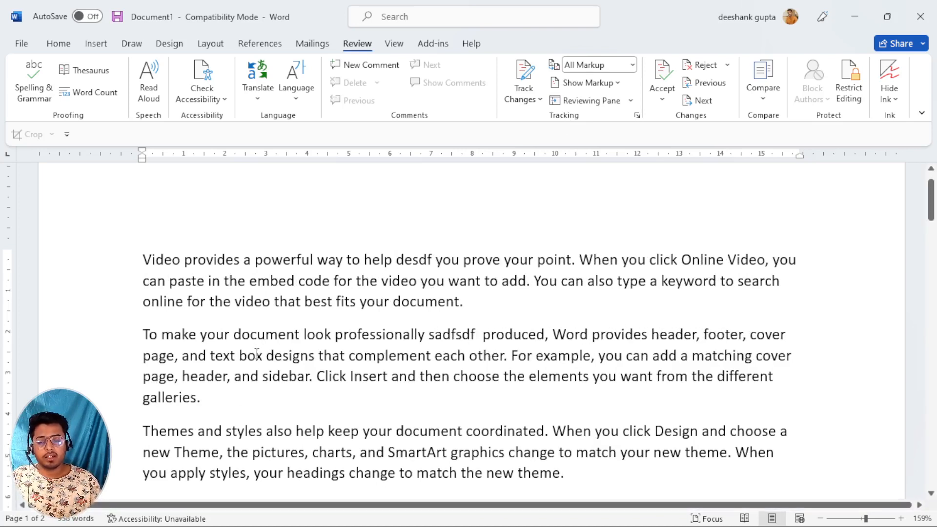
{"action": "key", "text": "ctrl+z"}
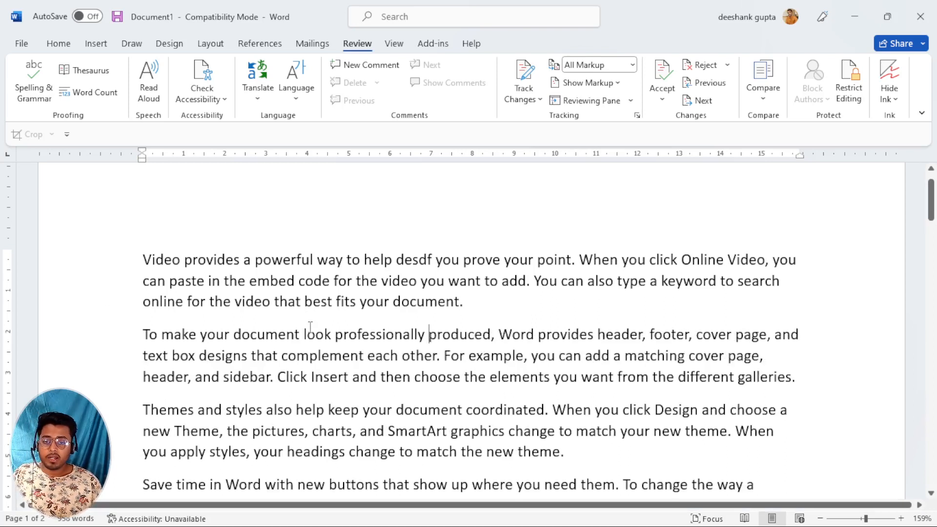
{"action": "key", "text": "ctrl+z"}
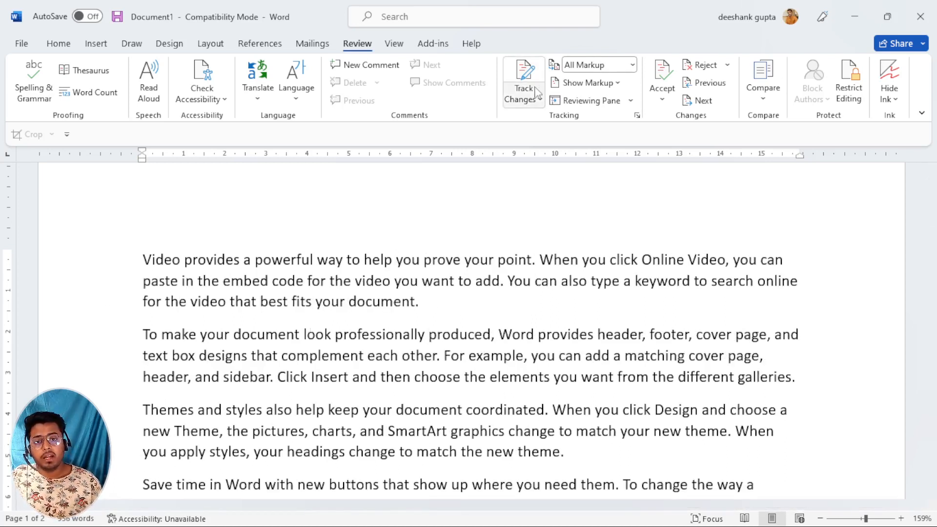
Turn on Track Changes with All Markup shown, placing the cursor after 'provides'.
{"action": "left_click", "coordinate": [532, 91]}
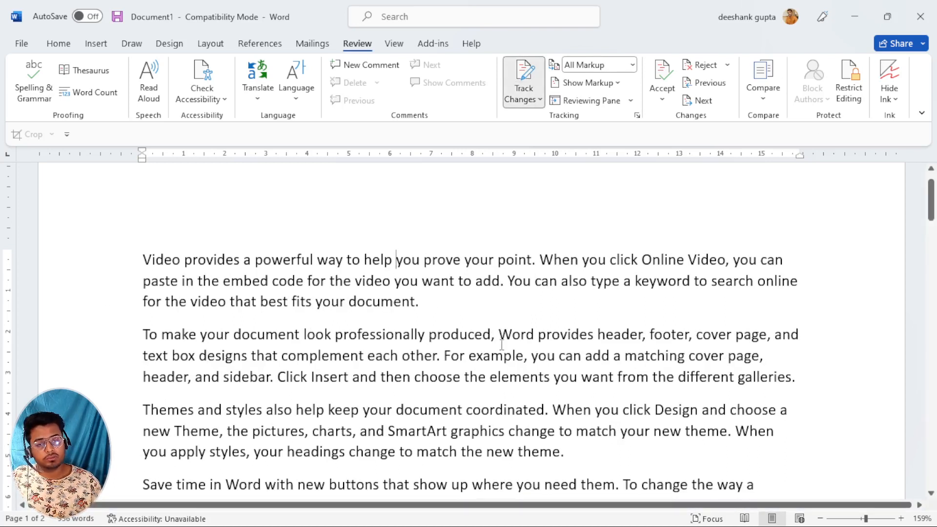
{"action": "left_click", "coordinate": [632, 66]}
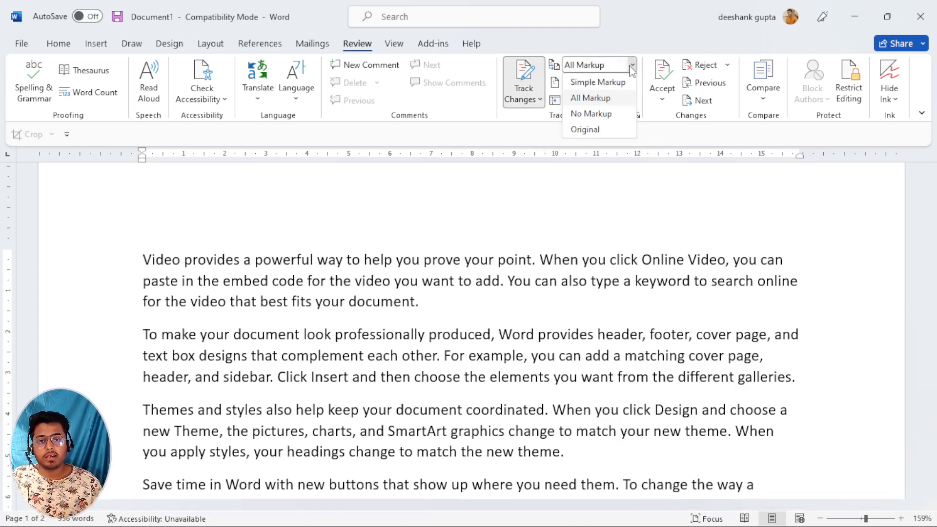
{"action": "left_click", "coordinate": [590, 99]}
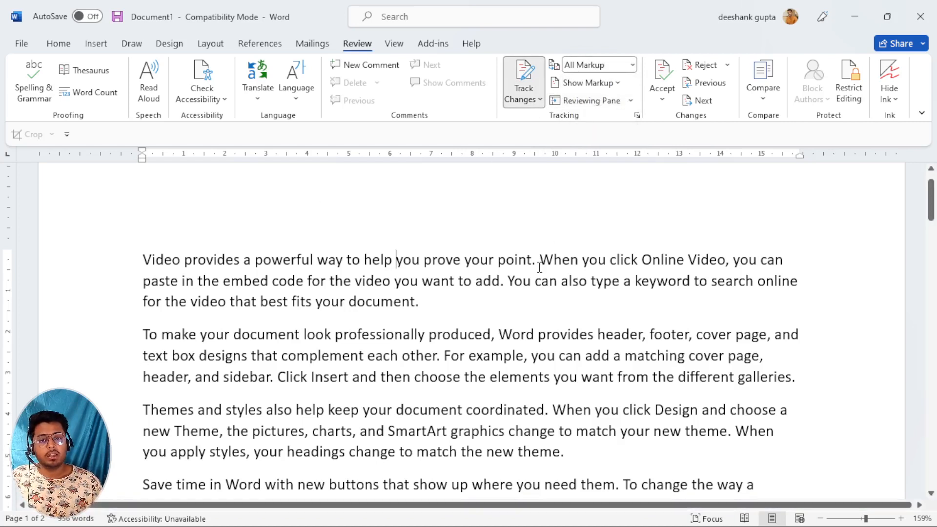
{"action": "left_click", "coordinate": [238, 262]}
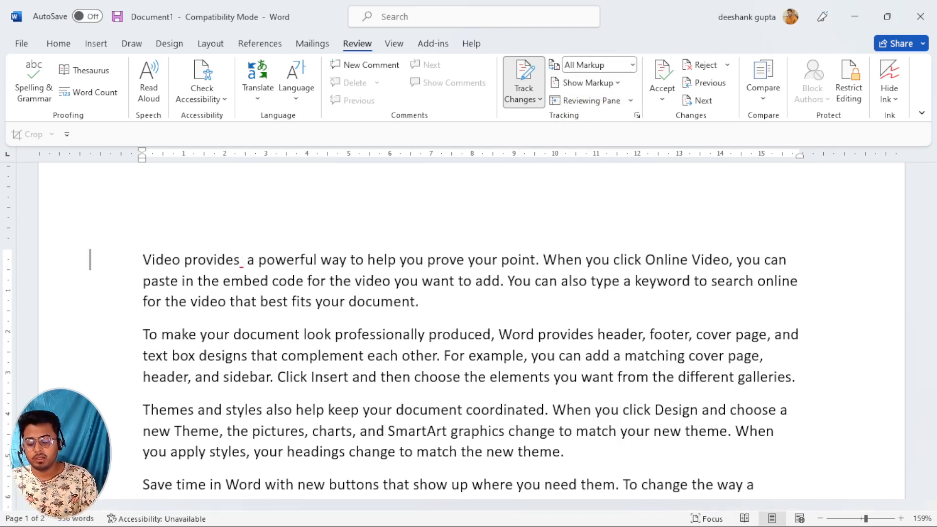
Insert 'apple', 'types' and 'banana' as tracked edits and delete the word 'look'.
{"action": "type", "text": "apple"}
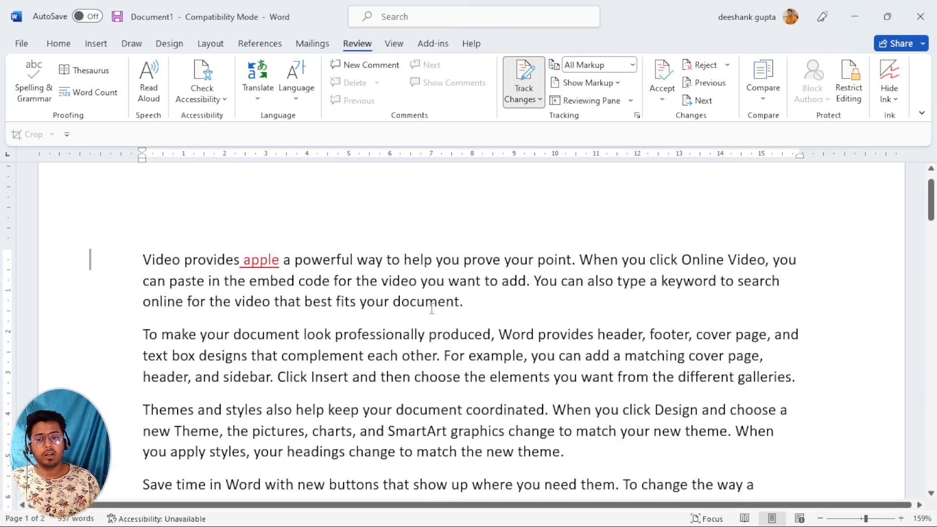
{"action": "left_click", "coordinate": [615, 282]}
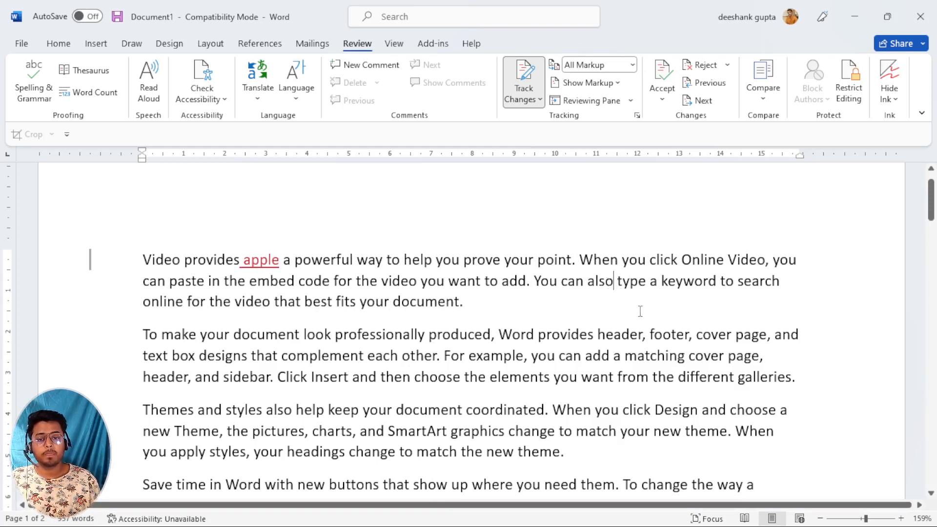
{"action": "type", "text": "types type"}
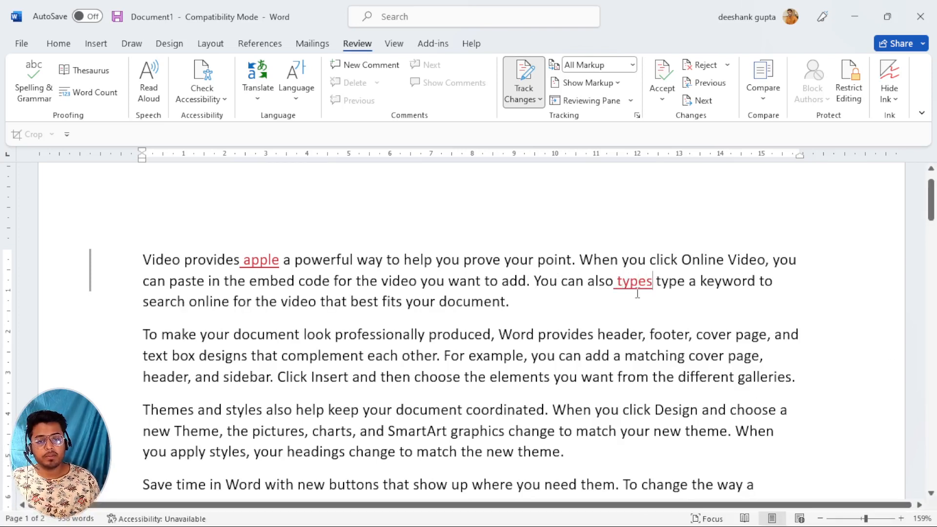
{"action": "scroll", "coordinate": [288, 324], "scroll_direction": "down", "scroll_amount": 1}
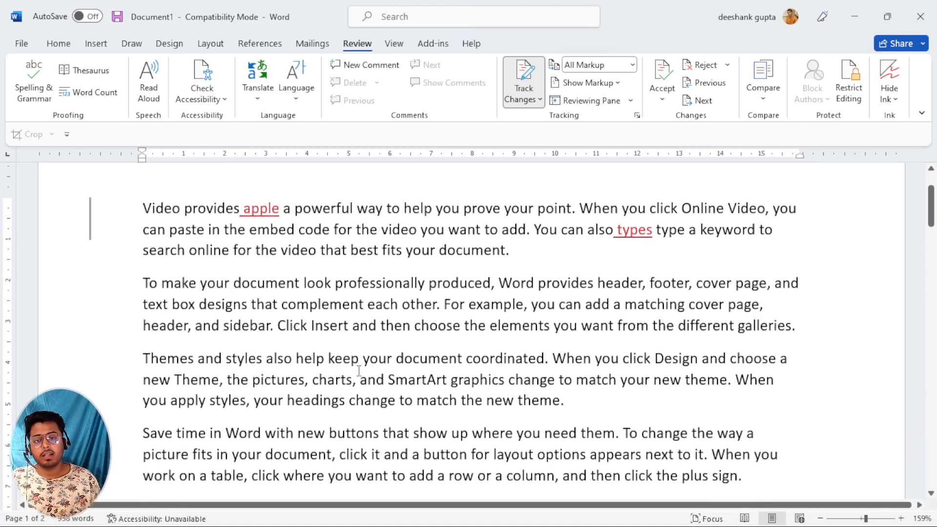
{"action": "left_click", "coordinate": [359, 379]}
{"action": "type", "text": "b"}
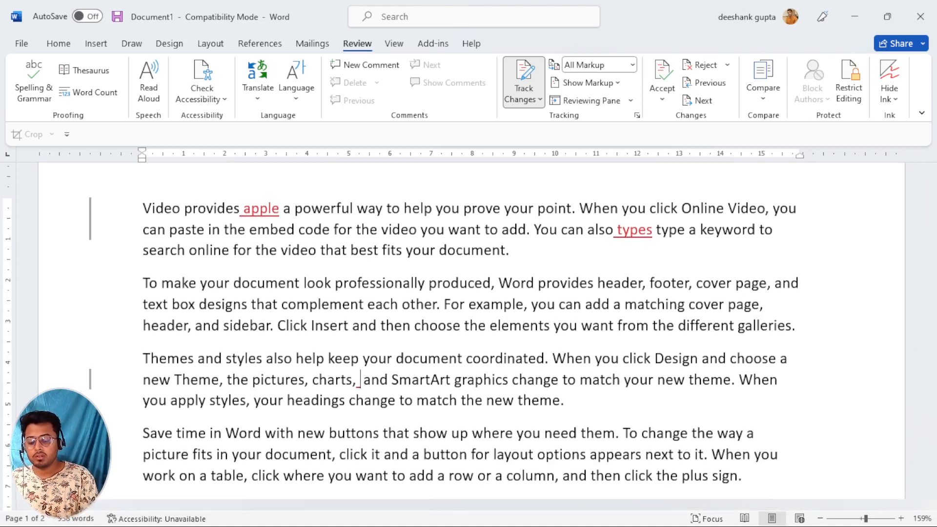
{"action": "type", "text": "anana"}
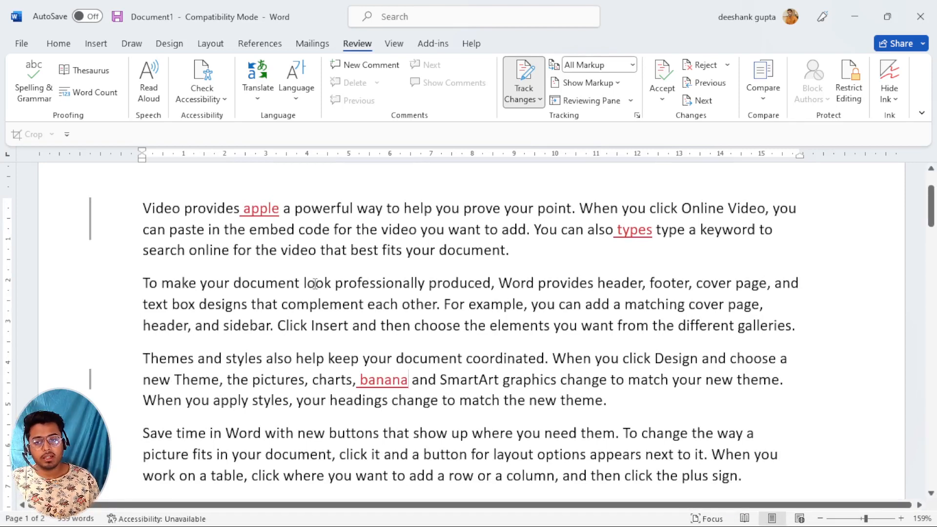
{"action": "left_click", "coordinate": [332, 283]}
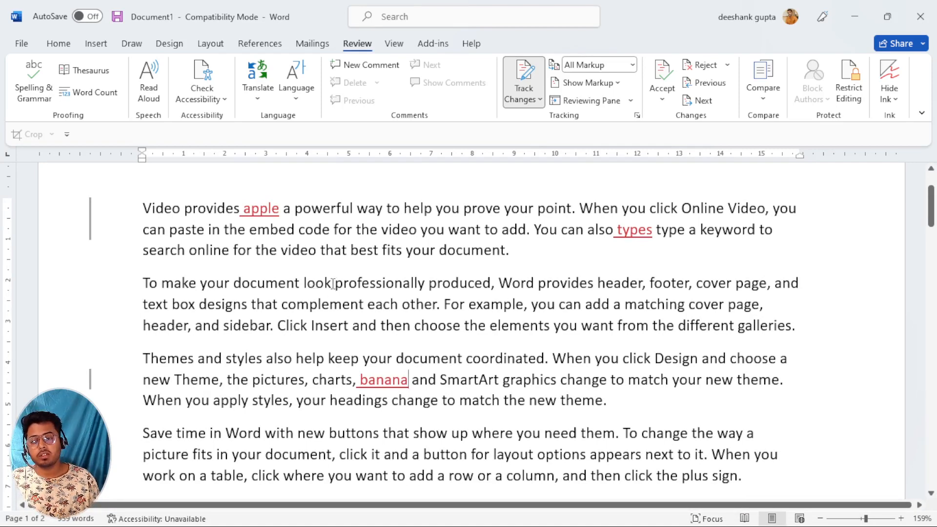
{"action": "key", "text": "BackSpace"}
{"action": "key", "text": "BackSpace"}
{"action": "key", "text": "BackSpace"}
{"action": "key", "text": "BackSpace"}
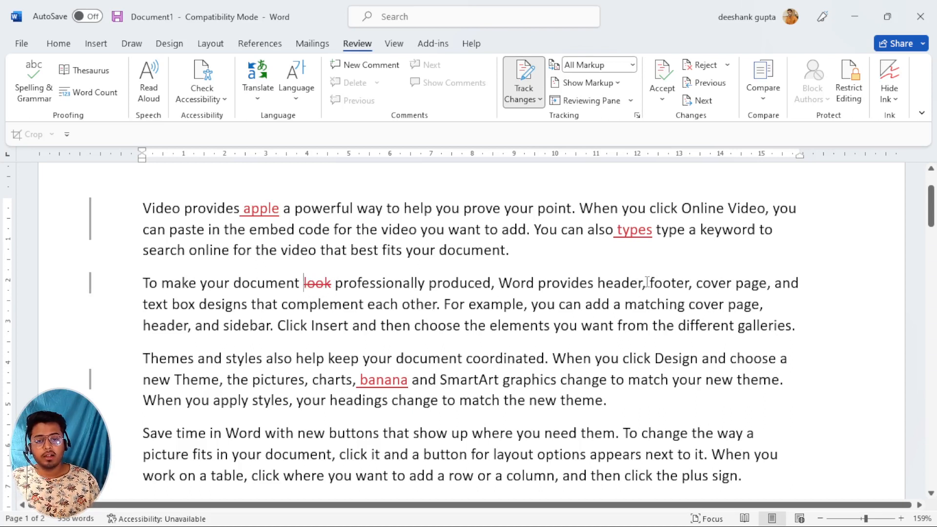
Make the word 'header' in the second paragraph bold.
{"action": "left_click_drag", "start_coordinate": [642, 284], "coordinate": [599, 283]}
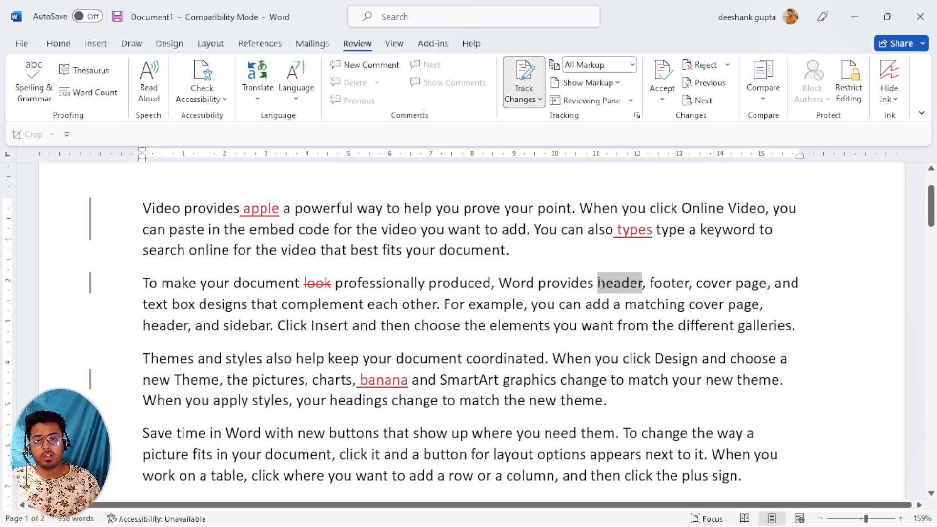
{"action": "left_click", "coordinate": [58, 43]}
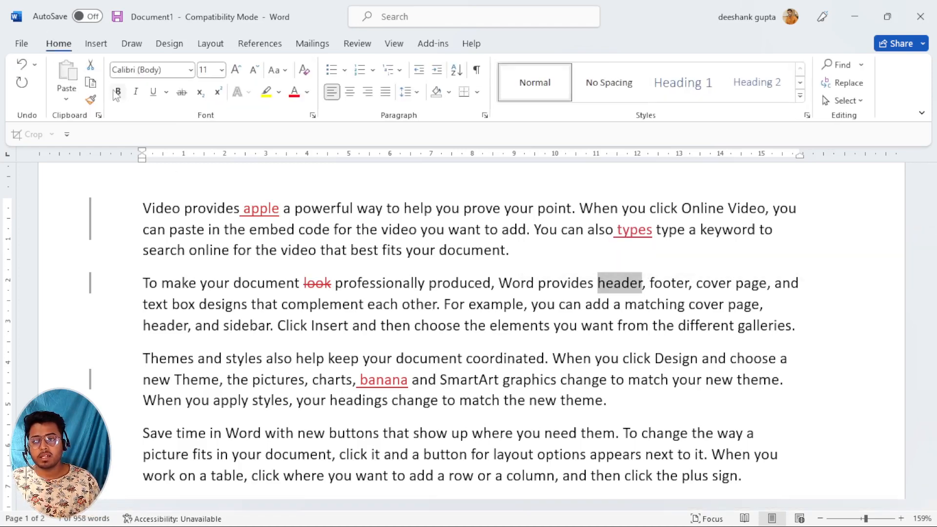
{"action": "left_click", "coordinate": [117, 93]}
{"action": "left_click", "coordinate": [403, 324]}
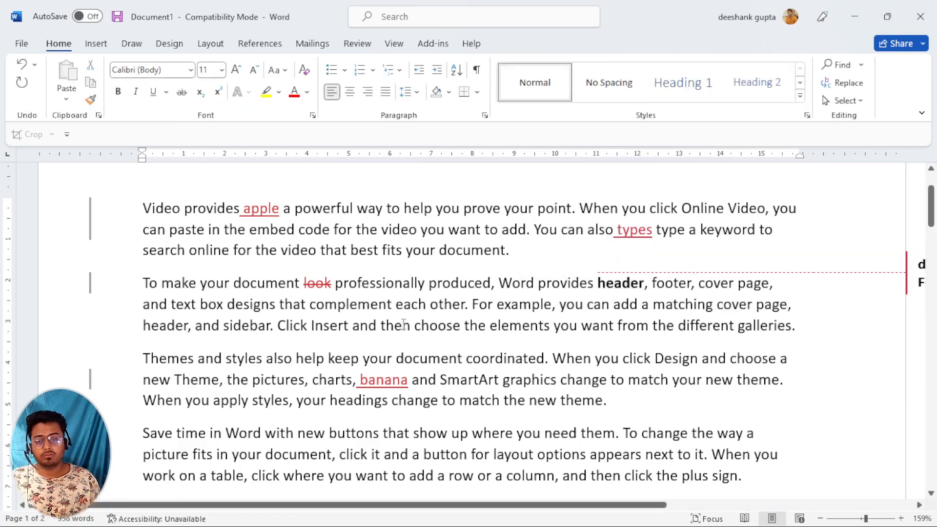
Underline the word 'When' in the third paragraph.
{"action": "scroll", "coordinate": [403, 325], "scroll_direction": "down", "scroll_amount": 4}
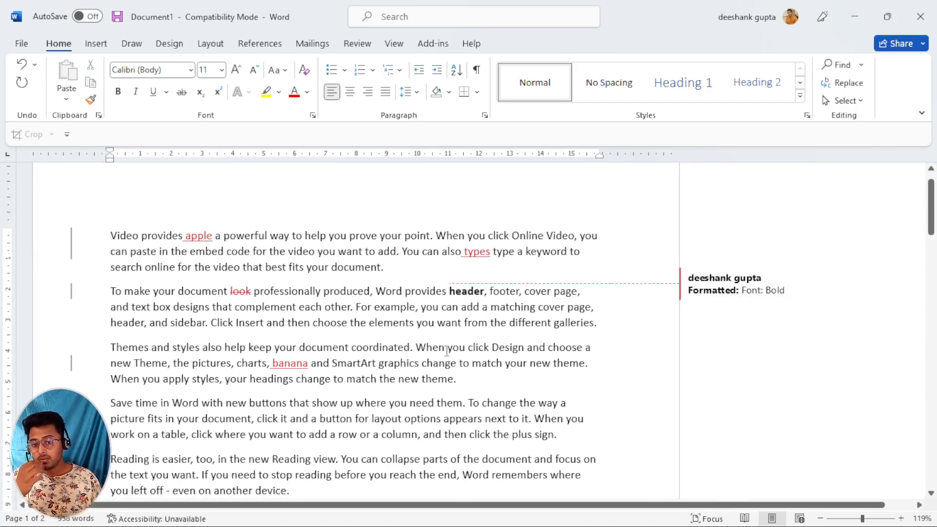
{"action": "double_click", "coordinate": [438, 351]}
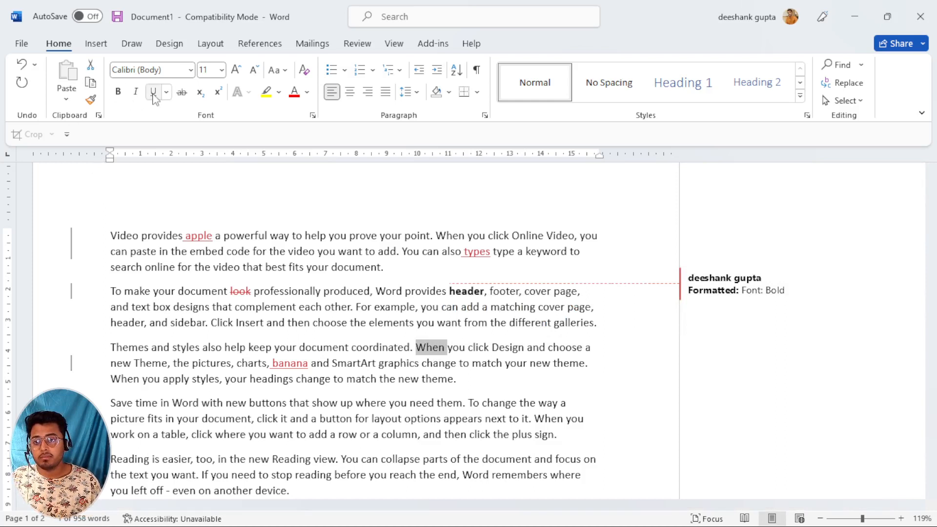
{"action": "left_click", "coordinate": [154, 91]}
{"action": "left_click", "coordinate": [732, 353]}
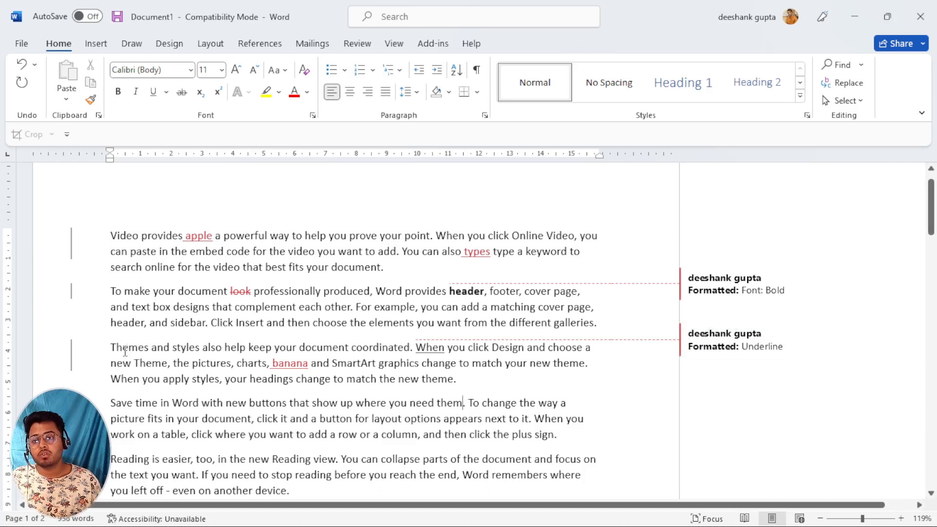
Change the text from 'Themes' through 'pictures' to UPPERCASE.
{"action": "left_click_drag", "start_coordinate": [126, 350], "coordinate": [196, 364]}
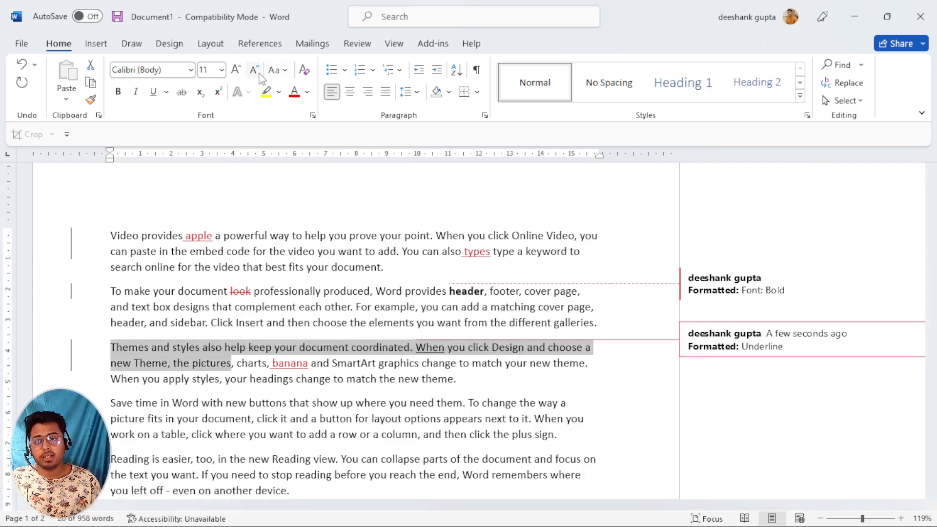
{"action": "left_click", "coordinate": [277, 74]}
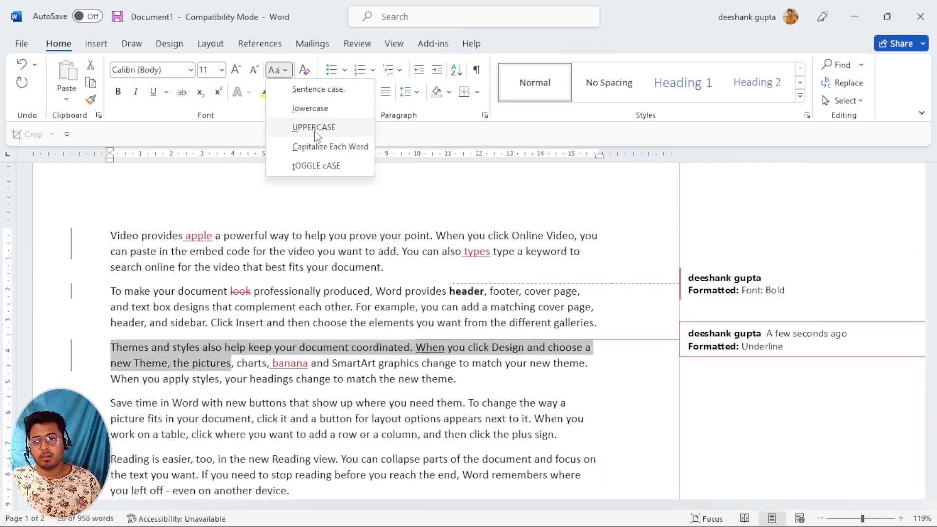
{"action": "left_click", "coordinate": [314, 130]}
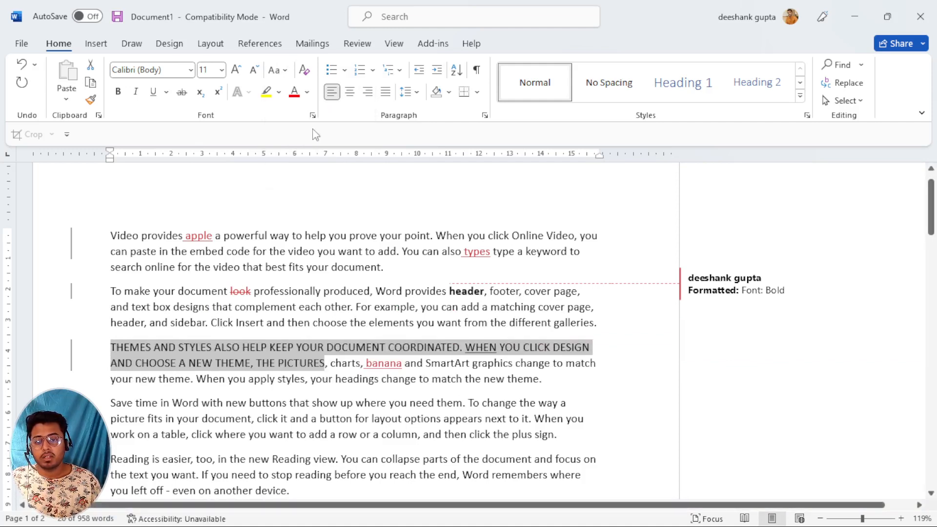
{"action": "left_click", "coordinate": [418, 446]}
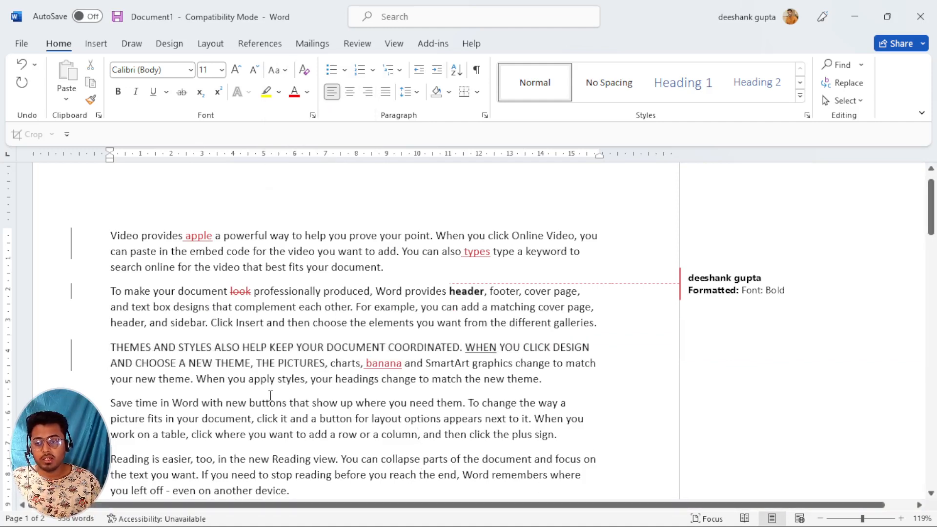
{"action": "scroll", "coordinate": [268, 397], "scroll_direction": "down", "scroll_amount": 1}
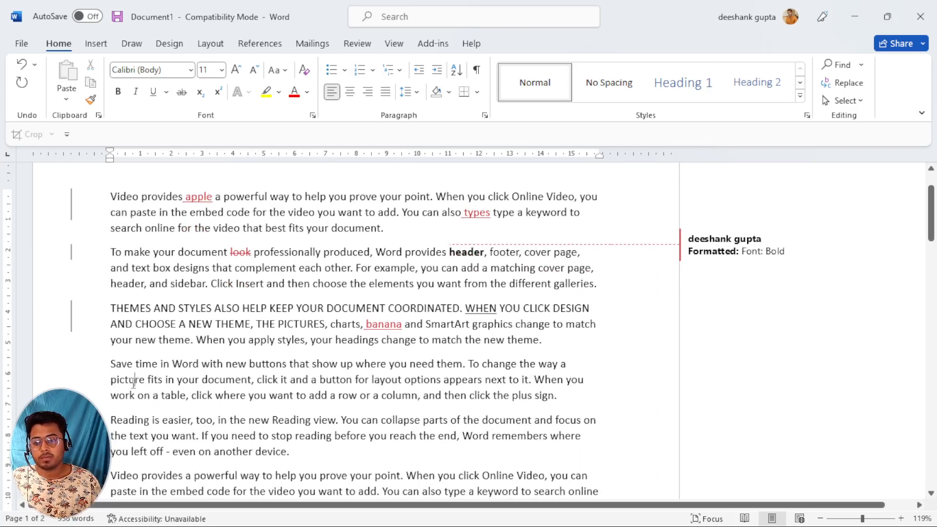
Capitalise 'picture' to UPPERCASE and make 'PICTURE fits in' bold.
{"action": "double_click", "coordinate": [133, 382]}
{"action": "left_click", "coordinate": [276, 70]}
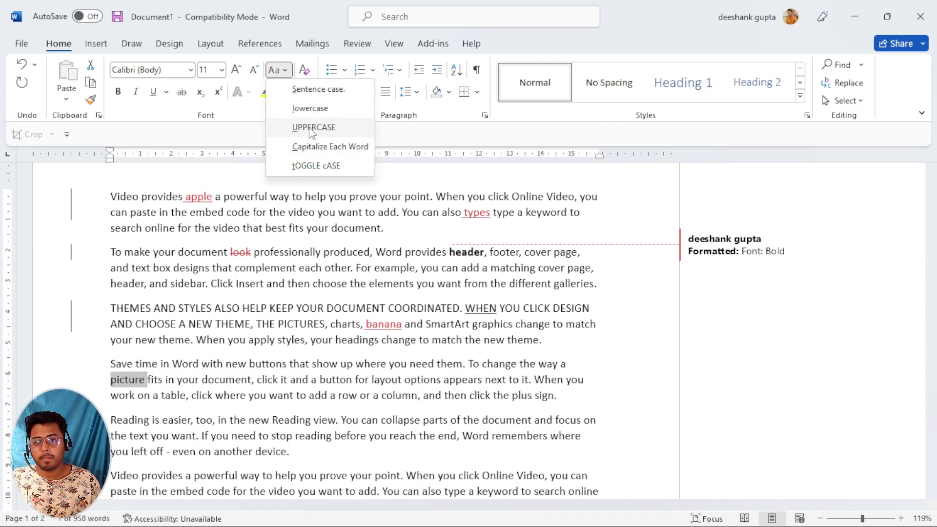
{"action": "left_click", "coordinate": [312, 127]}
{"action": "left_click", "coordinate": [162, 394]}
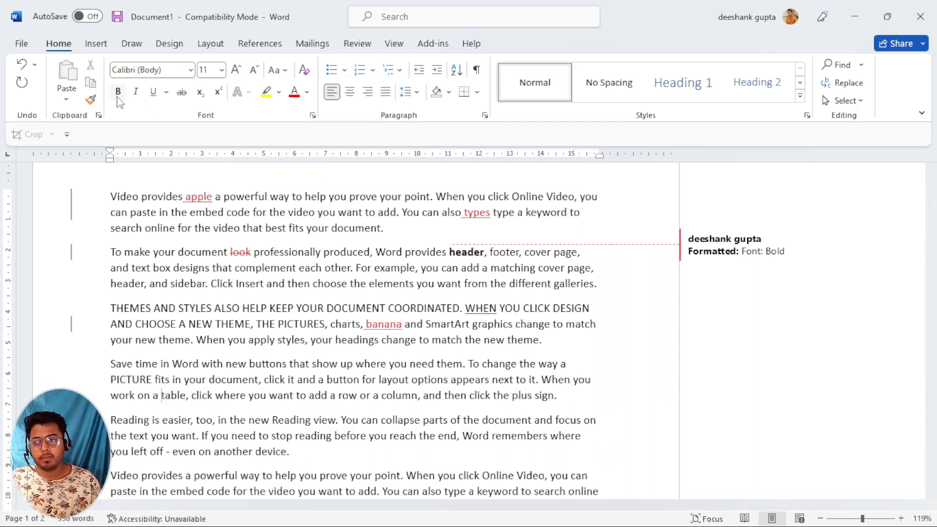
{"action": "left_click_drag", "start_coordinate": [110, 383], "coordinate": [185, 383]}
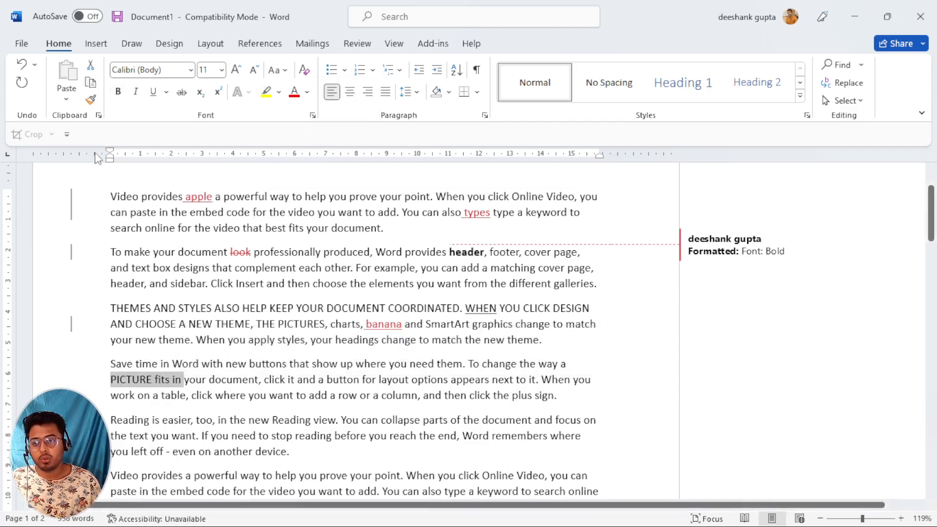
{"action": "left_click", "coordinate": [117, 91]}
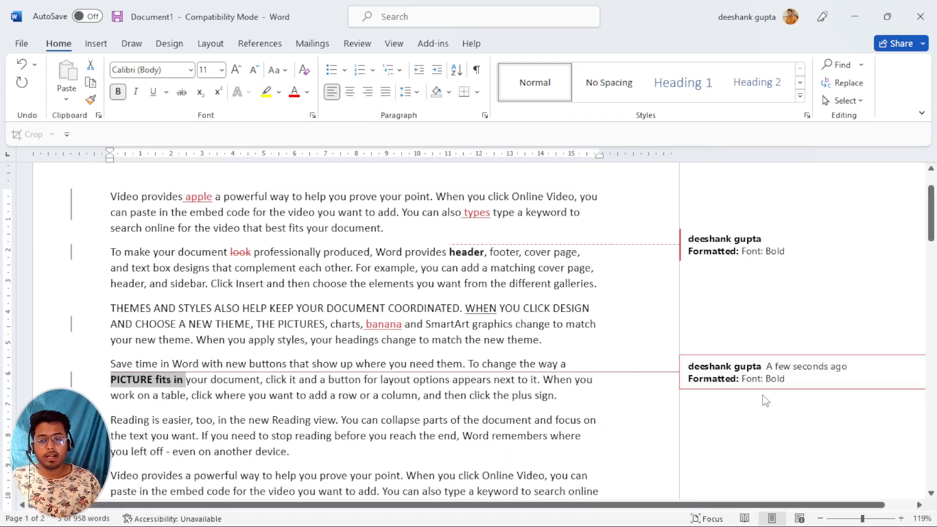
Colour 'STYLES ALSO HELP KEEP YOUR' green and select the sentence from 'If' to 'device.'.
{"action": "left_click_drag", "start_coordinate": [211, 308], "coordinate": [323, 308]}
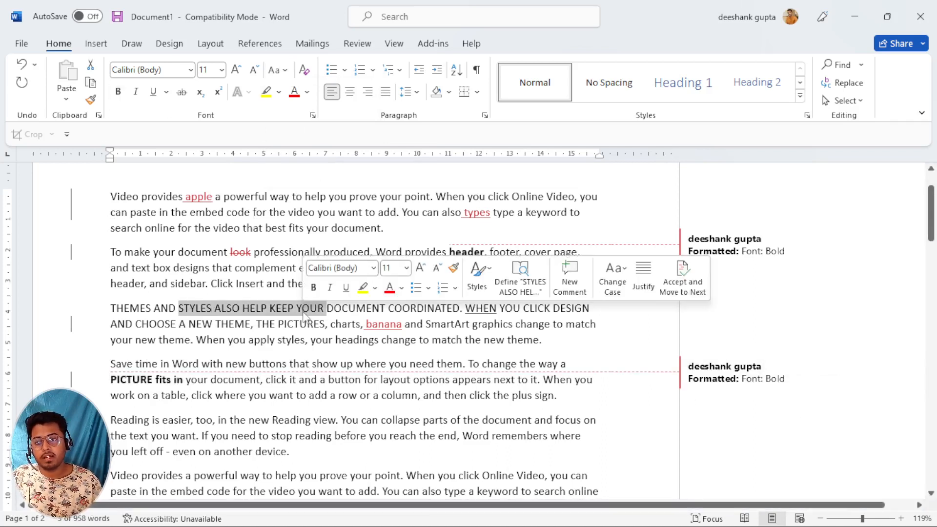
{"action": "left_click", "coordinate": [307, 92]}
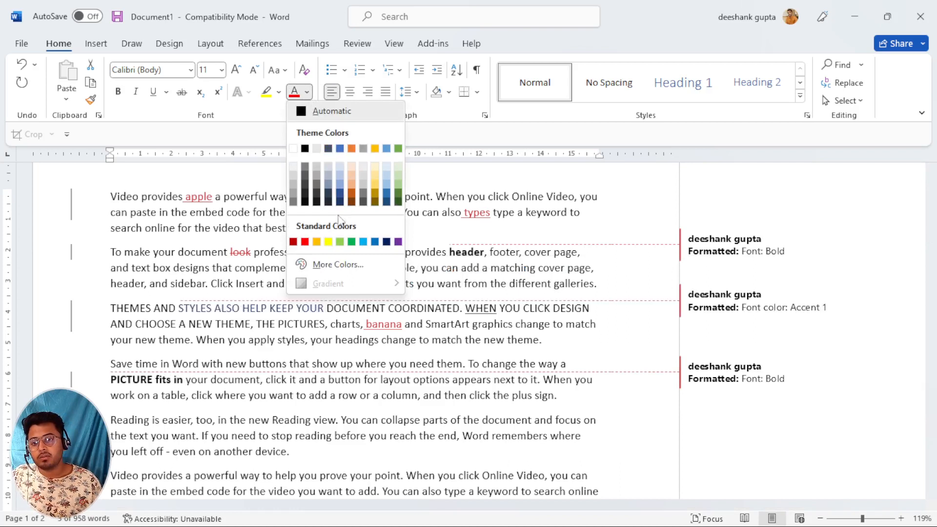
{"action": "left_click", "coordinate": [351, 242]}
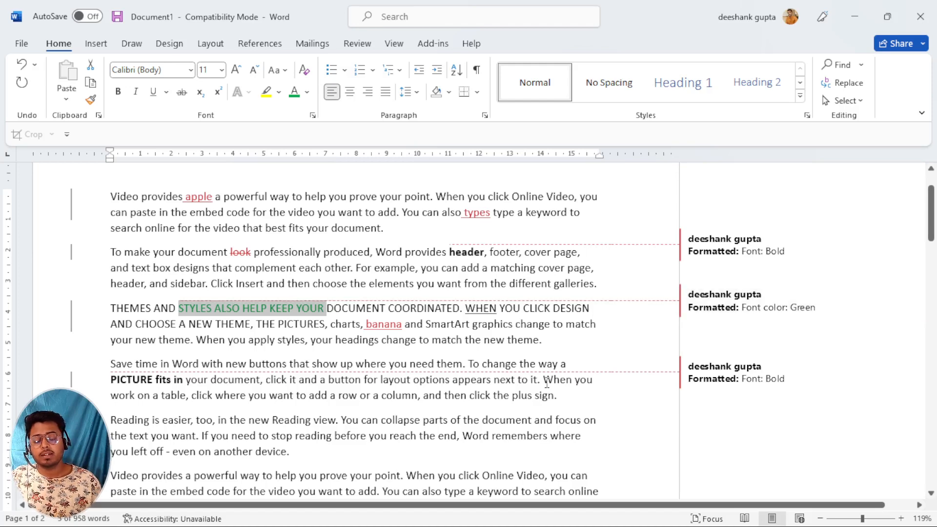
{"action": "scroll", "coordinate": [520, 390], "scroll_direction": "down", "scroll_amount": 2}
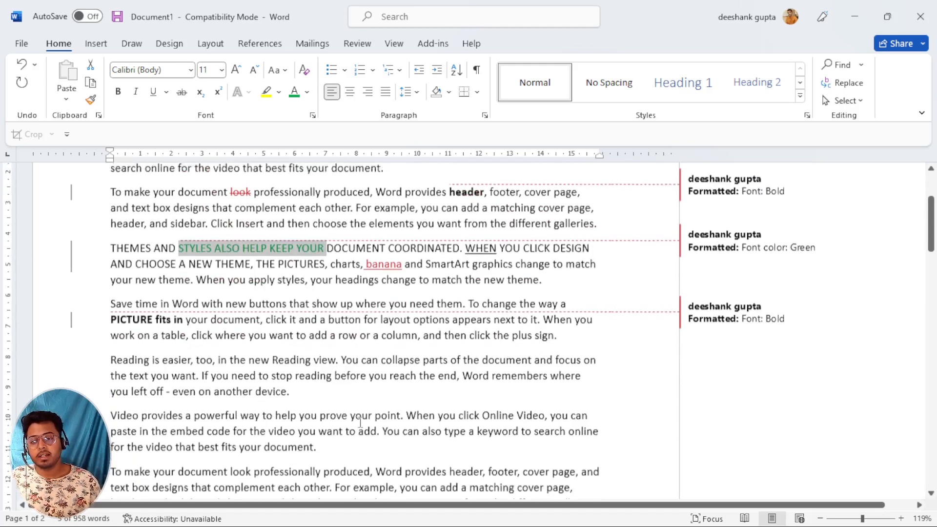
{"action": "left_click_drag", "start_coordinate": [209, 362], "coordinate": [296, 376]}
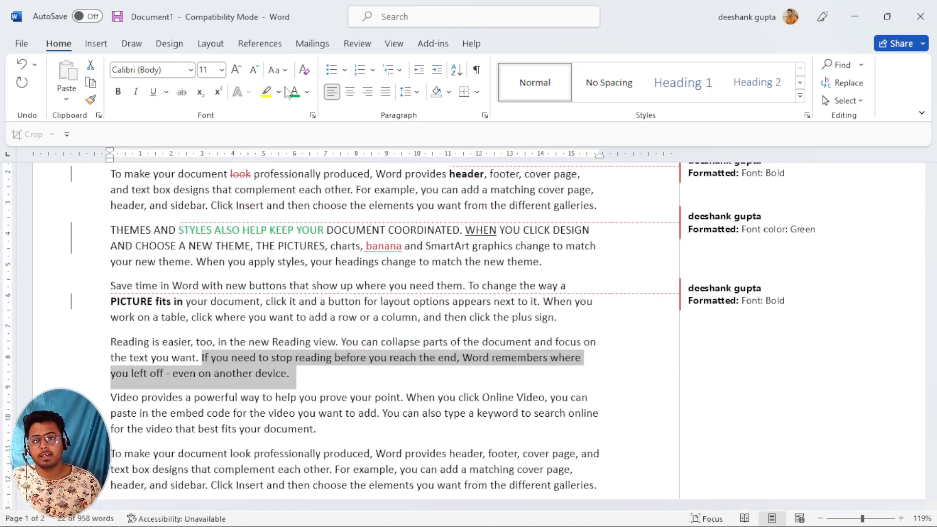
Highlight the selected 'If you need to stop reading…' sentence in yellow.
{"action": "left_click", "coordinate": [279, 91]}
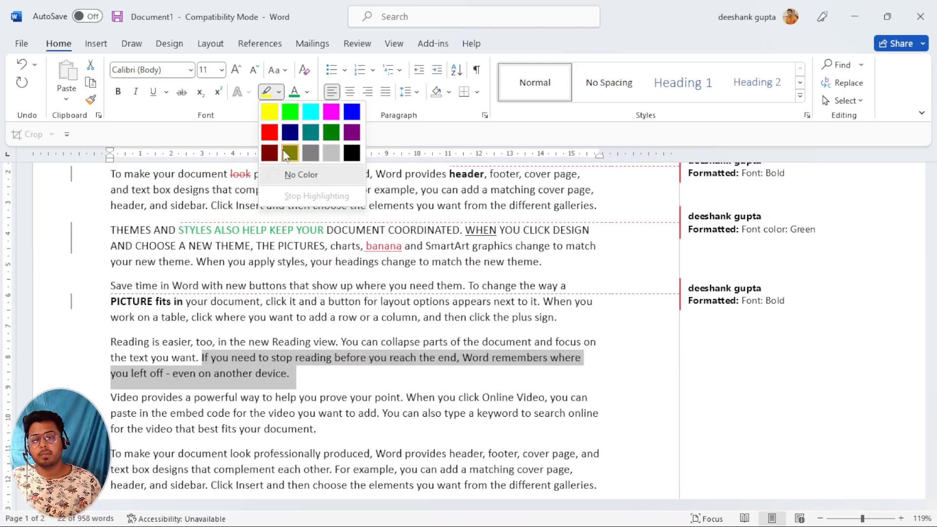
{"action": "left_click", "coordinate": [276, 116]}
{"action": "key", "text": "Right"}
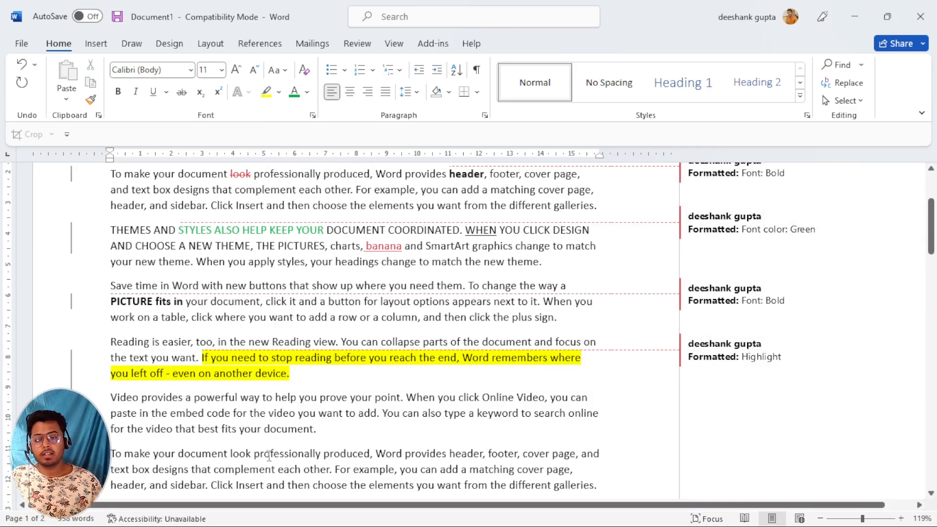
Turn the 'To make your document' paragraph into a bullet point.
{"action": "left_click_drag", "start_coordinate": [257, 457], "coordinate": [370, 455]}
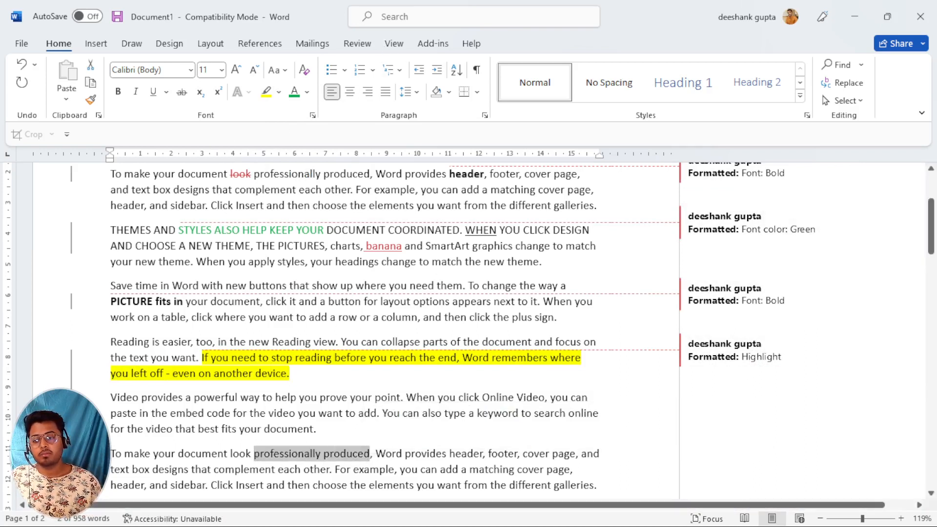
{"action": "left_click", "coordinate": [332, 70]}
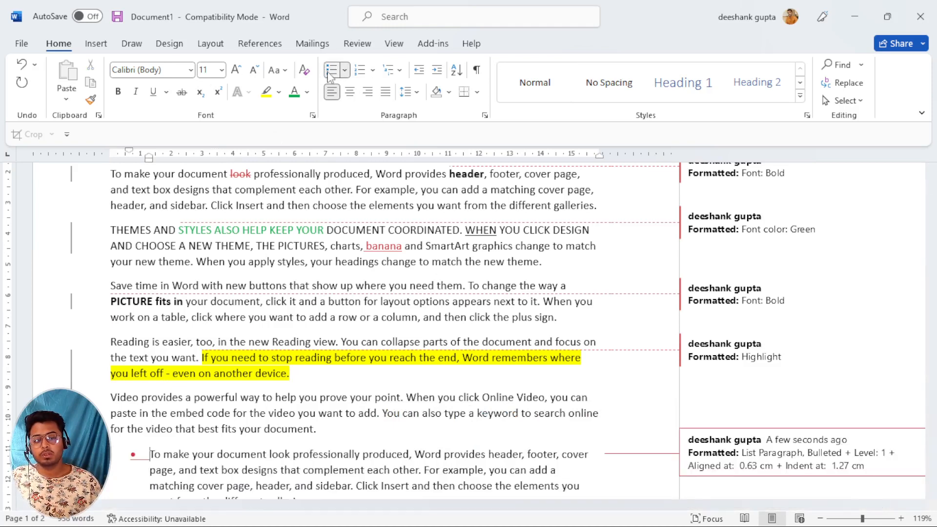
{"action": "scroll", "coordinate": [439, 366], "scroll_direction": "down", "scroll_amount": 2}
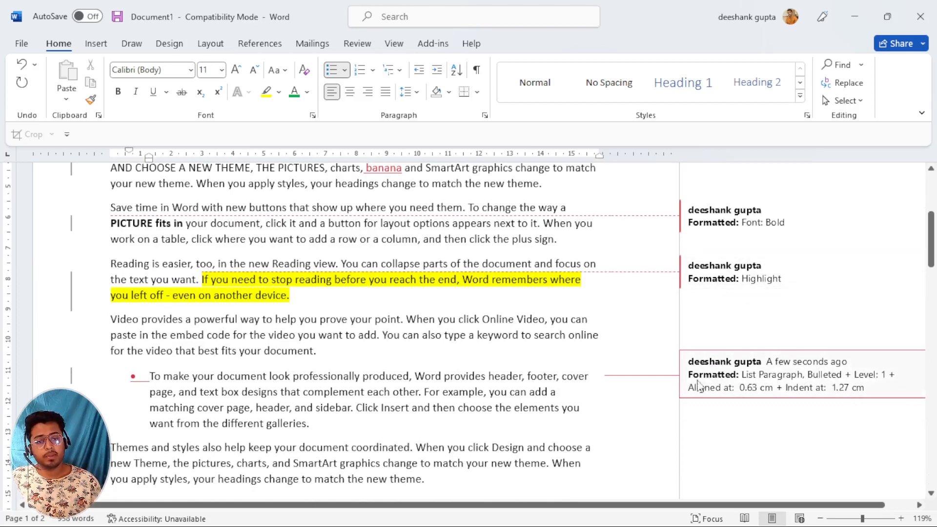
{"action": "scroll", "coordinate": [706, 389], "scroll_direction": "up", "scroll_amount": 4}
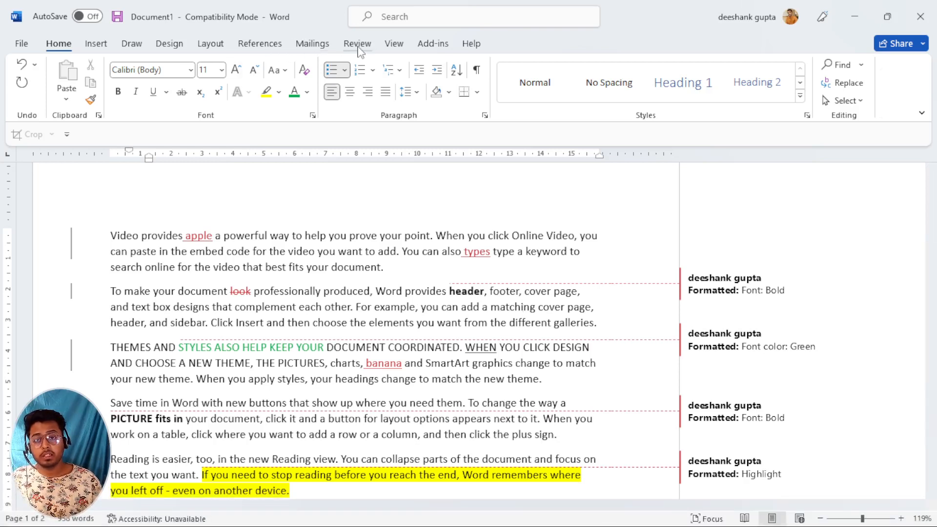
Set Display for Review to Simple Markup and scroll through the result.
{"action": "left_click", "coordinate": [357, 44]}
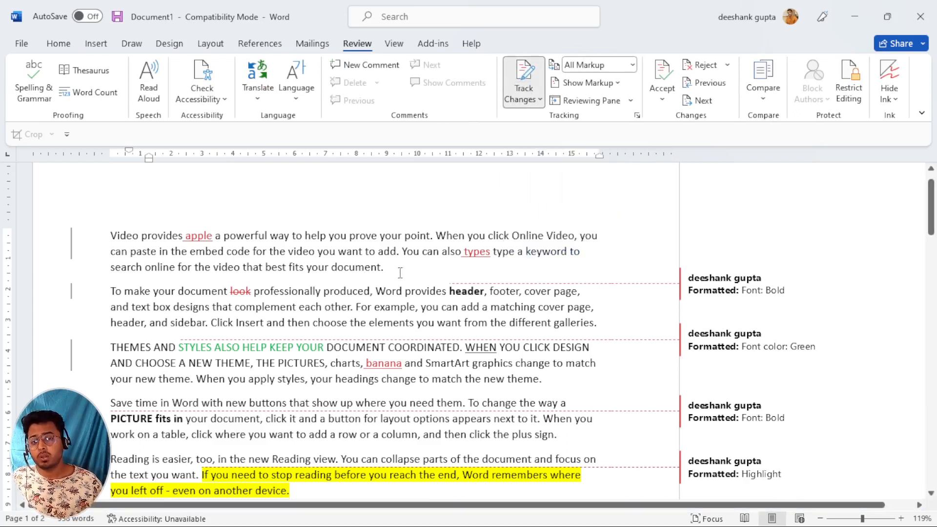
{"action": "scroll", "coordinate": [718, 441], "scroll_direction": "down", "scroll_amount": 2}
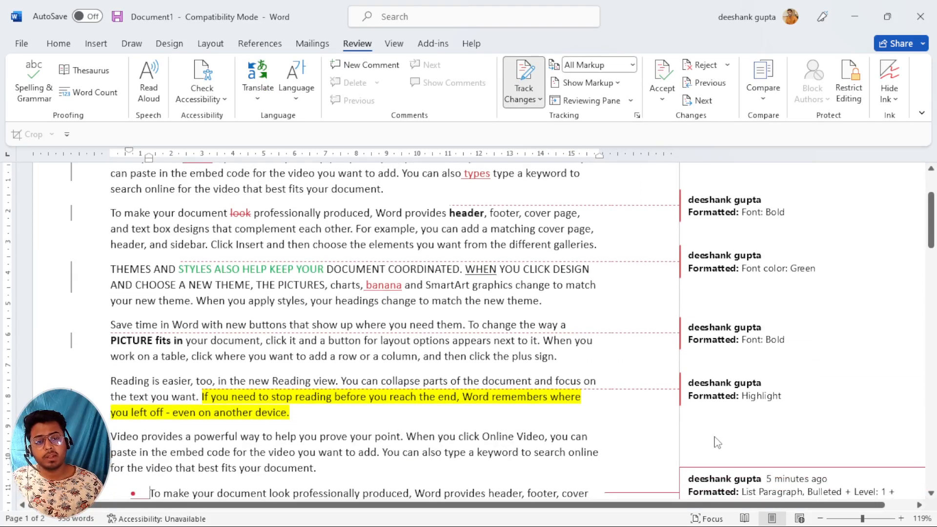
{"action": "scroll", "coordinate": [717, 441], "scroll_direction": "up", "scroll_amount": 2}
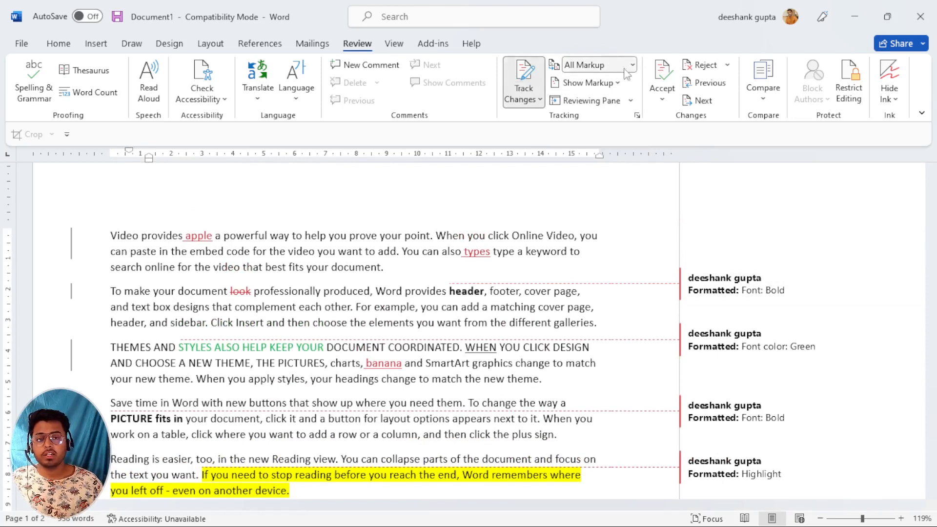
{"action": "left_click", "coordinate": [631, 65]}
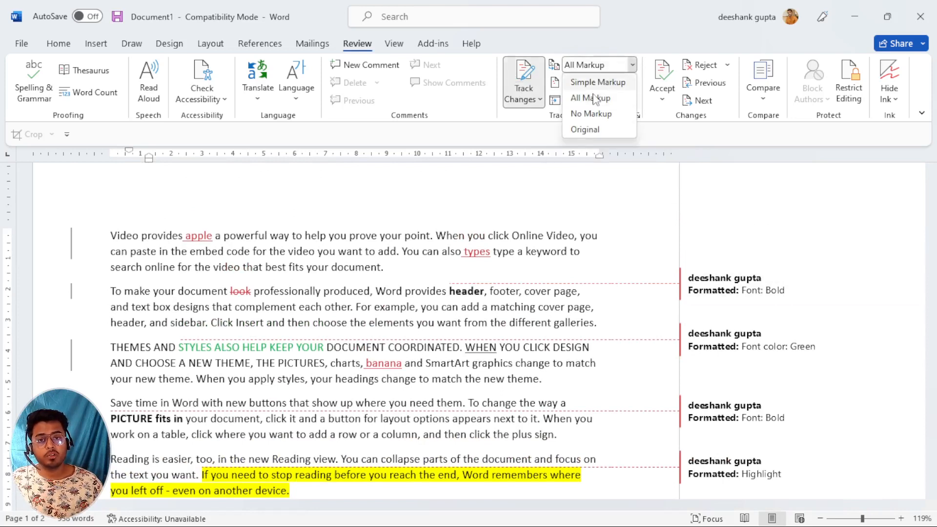
{"action": "left_click", "coordinate": [592, 82]}
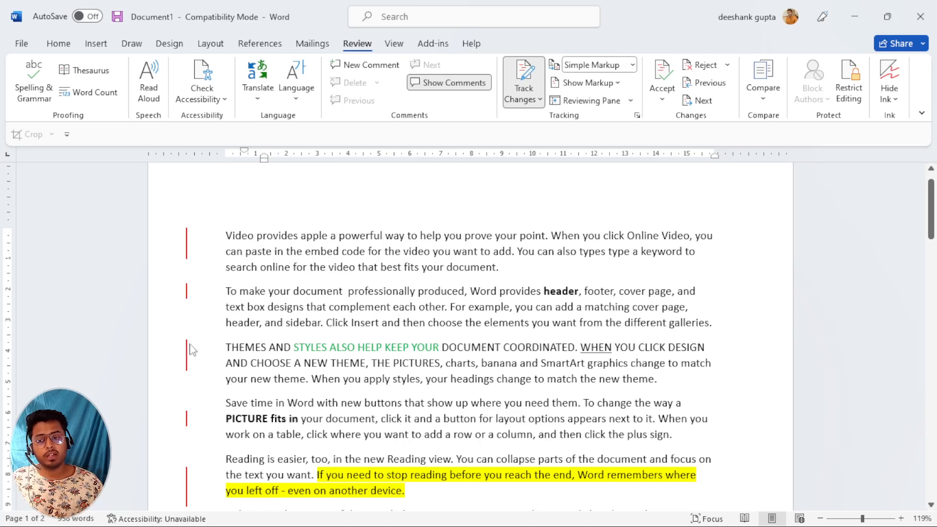
{"action": "scroll", "coordinate": [202, 398], "scroll_direction": "down", "scroll_amount": 2}
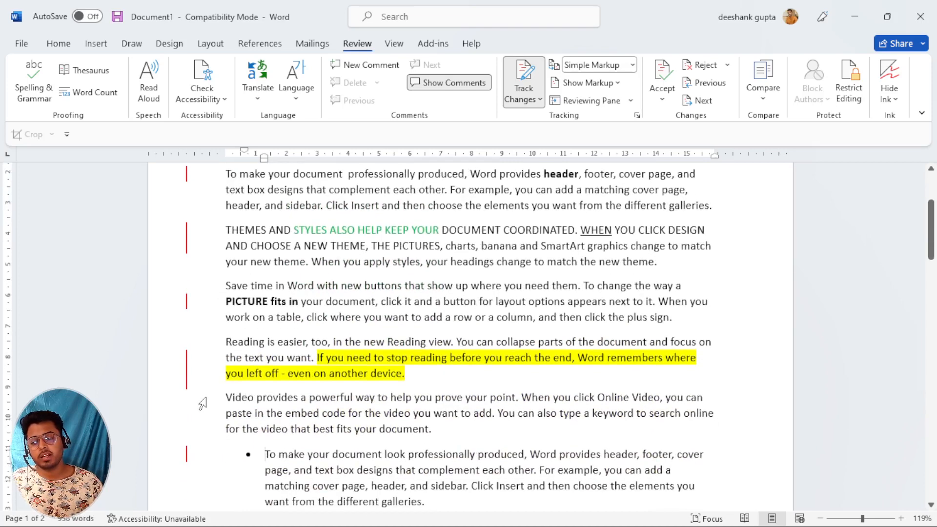
{"action": "scroll", "coordinate": [203, 398], "scroll_direction": "up", "scroll_amount": 3}
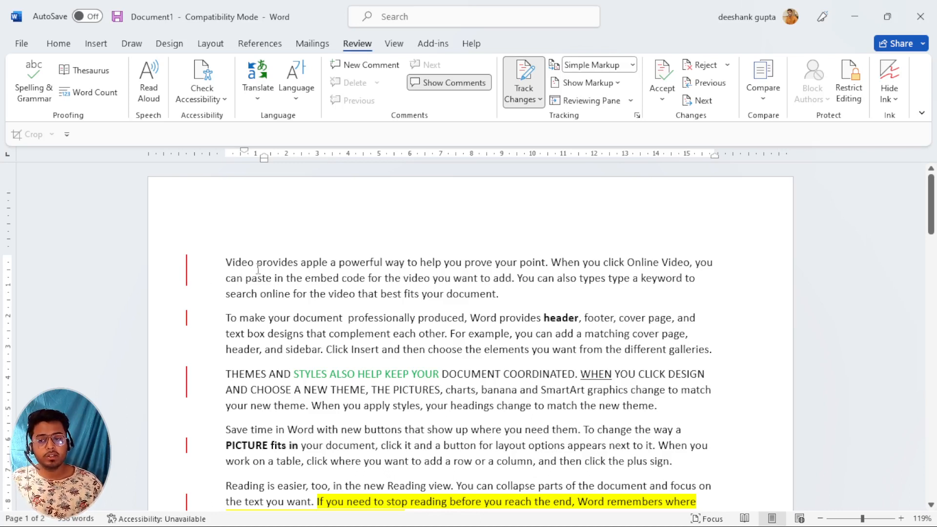
Switch the review display back to All Markup and scroll through the changes.
{"action": "left_click", "coordinate": [633, 65]}
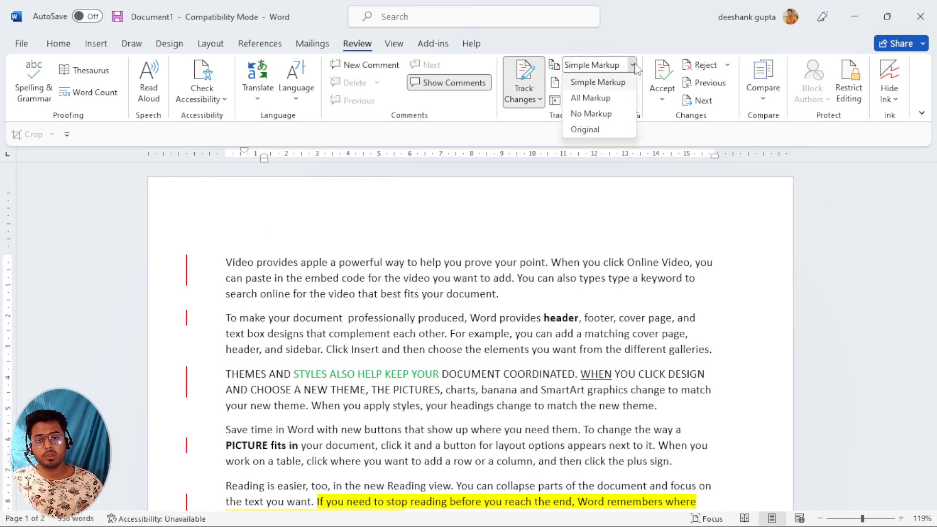
{"action": "left_click", "coordinate": [590, 98]}
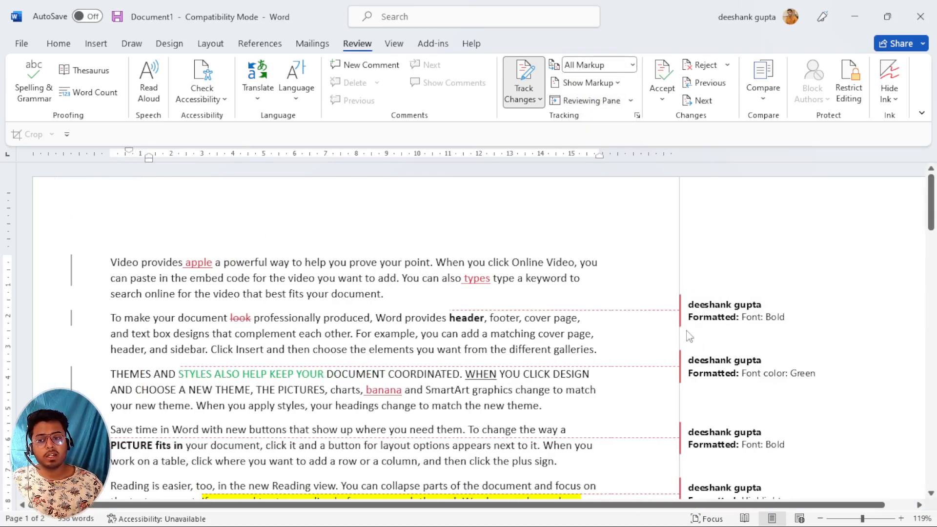
{"action": "scroll", "coordinate": [725, 326], "scroll_direction": "down", "scroll_amount": 2}
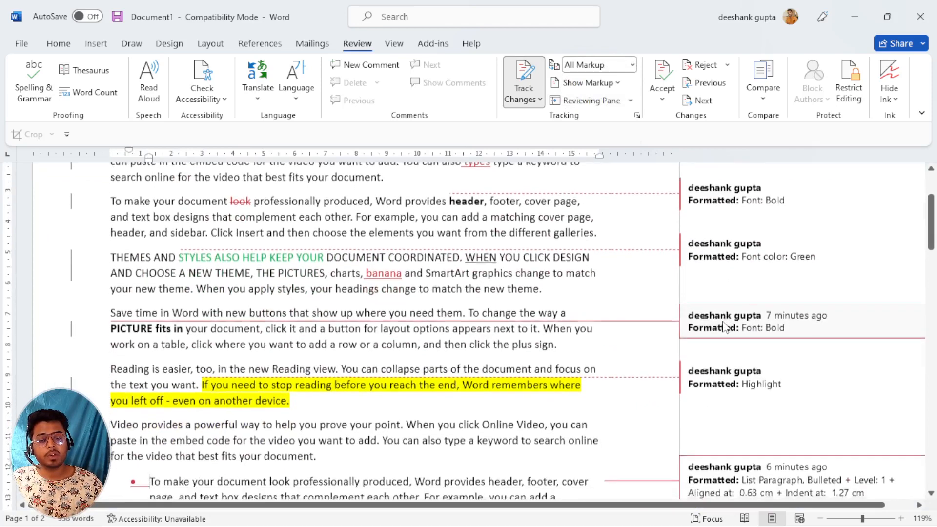
{"action": "scroll", "coordinate": [725, 326], "scroll_direction": "down", "scroll_amount": 1}
{"action": "scroll", "coordinate": [724, 327], "scroll_direction": "up", "scroll_amount": 3}
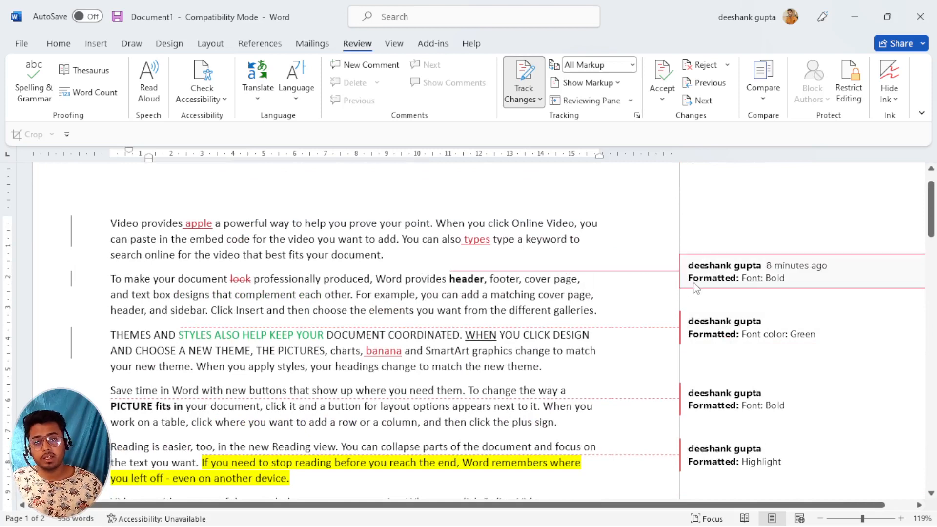
Set Display for Review to No Markup and scroll through the clean text.
{"action": "left_click", "coordinate": [633, 65]}
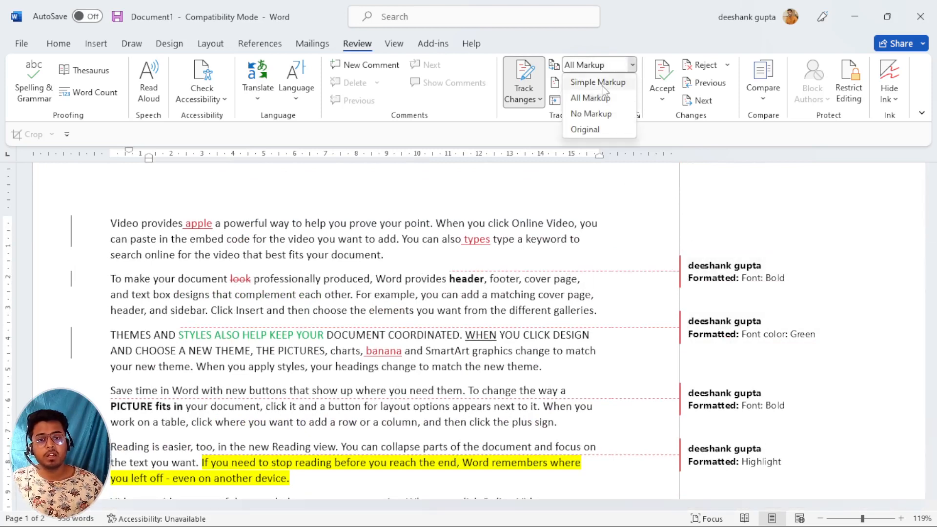
{"action": "left_click", "coordinate": [593, 116]}
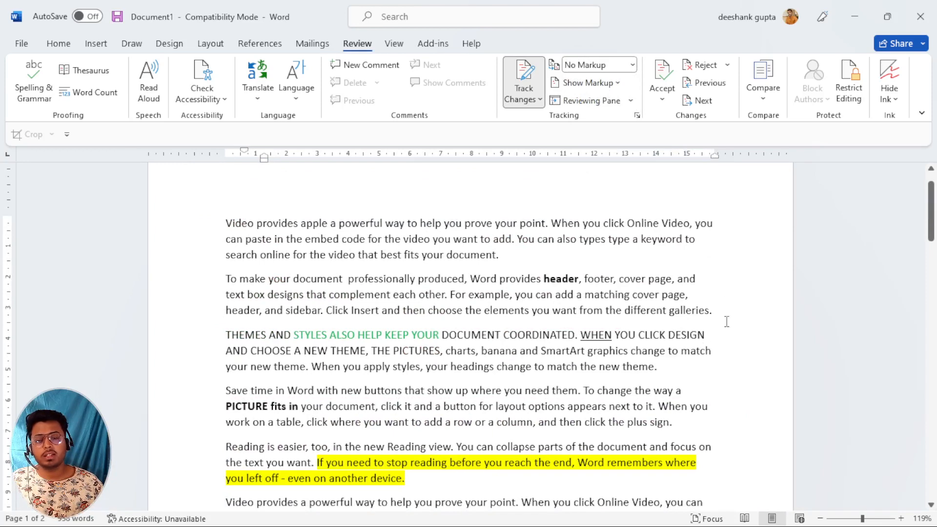
{"action": "scroll", "coordinate": [402, 374], "scroll_direction": "down", "scroll_amount": 1}
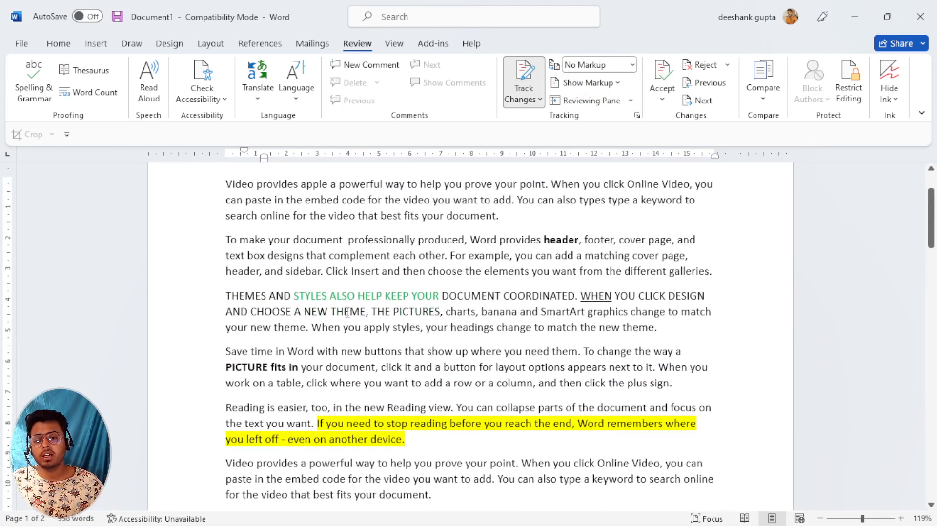
{"action": "scroll", "coordinate": [347, 313], "scroll_direction": "down", "scroll_amount": 2}
{"action": "scroll", "coordinate": [340, 387], "scroll_direction": "down", "scroll_amount": 2}
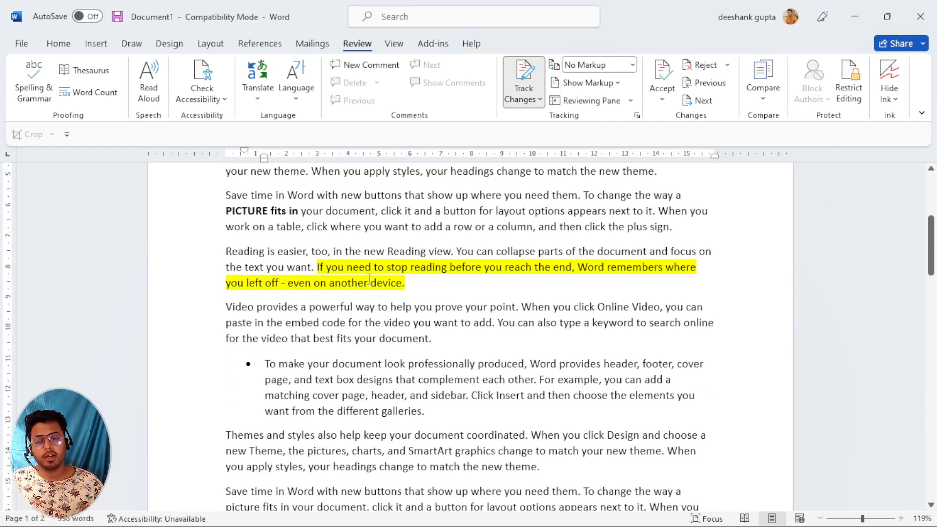
{"action": "scroll", "coordinate": [369, 278], "scroll_direction": "up", "scroll_amount": 5}
View the Original text, scroll through it, then return to All Markup.
{"action": "left_click", "coordinate": [623, 66]}
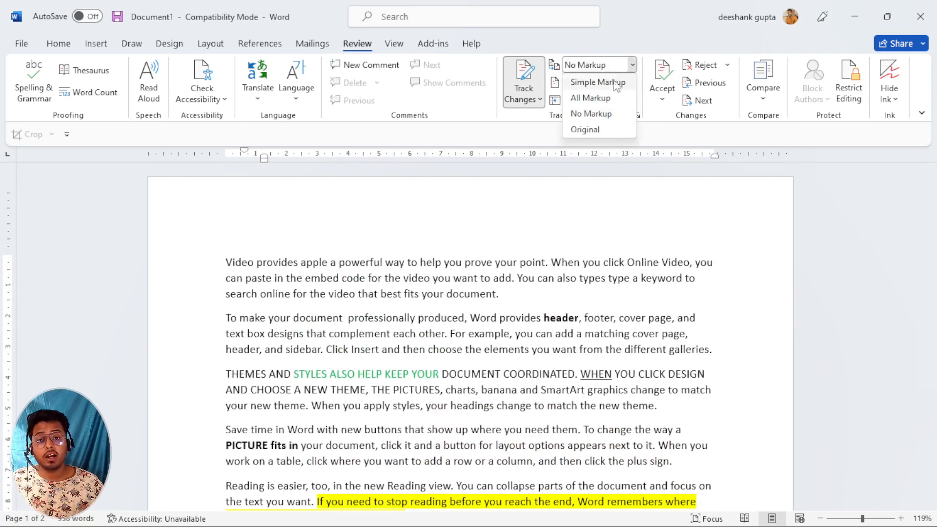
{"action": "left_click", "coordinate": [585, 129]}
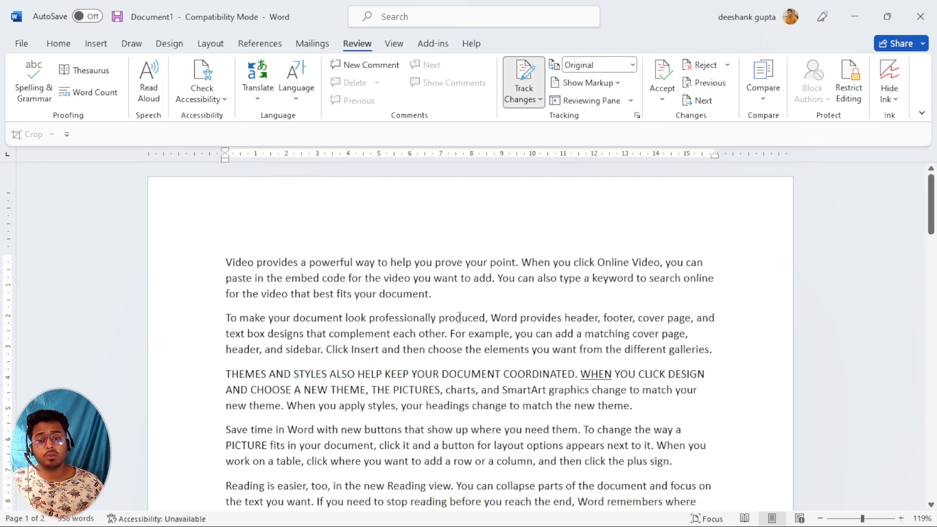
{"action": "scroll", "coordinate": [459, 318], "scroll_direction": "down", "scroll_amount": 6}
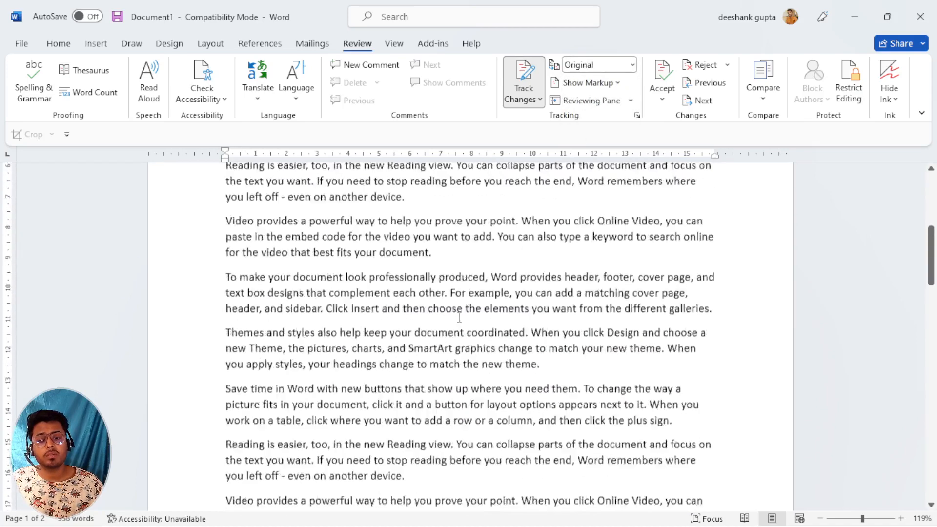
{"action": "scroll", "coordinate": [459, 318], "scroll_direction": "down", "scroll_amount": 3}
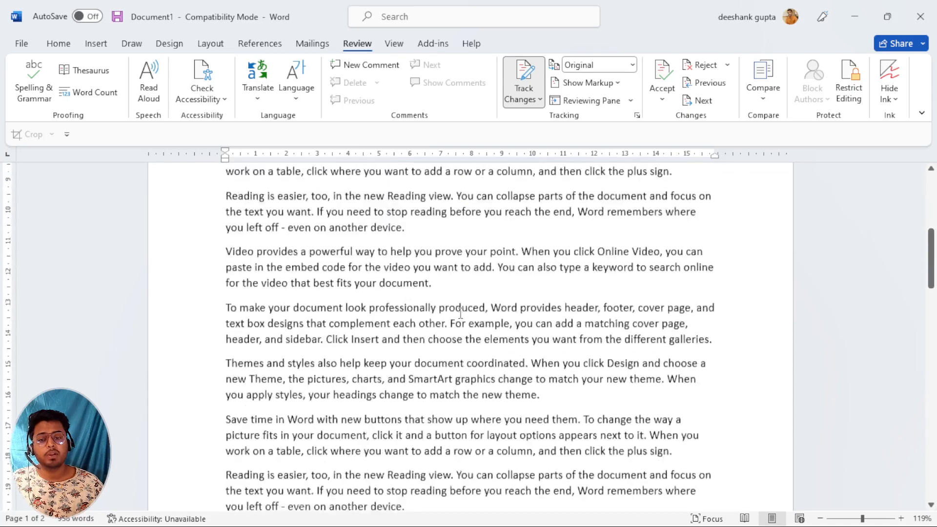
{"action": "scroll", "coordinate": [460, 313], "scroll_direction": "up", "scroll_amount": 6}
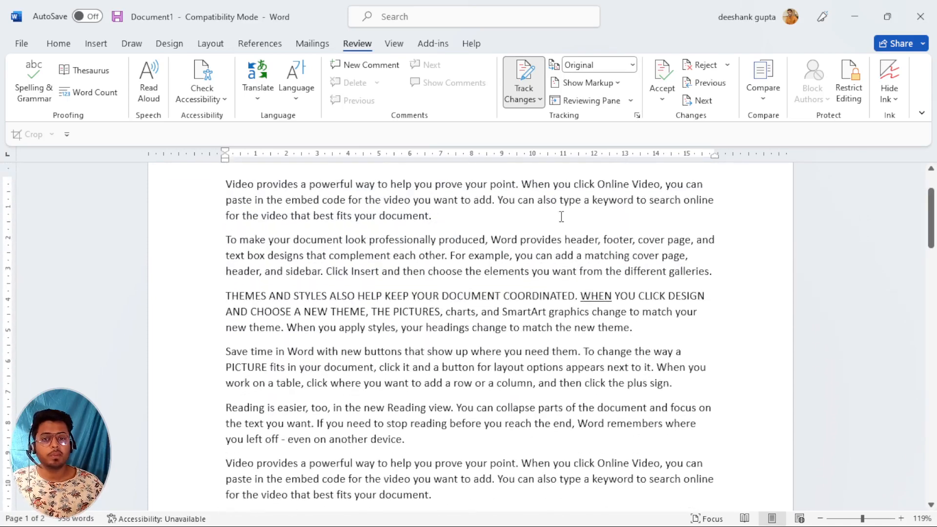
{"action": "scroll", "coordinate": [561, 216], "scroll_direction": "up", "scroll_amount": 2}
{"action": "left_click", "coordinate": [632, 65]}
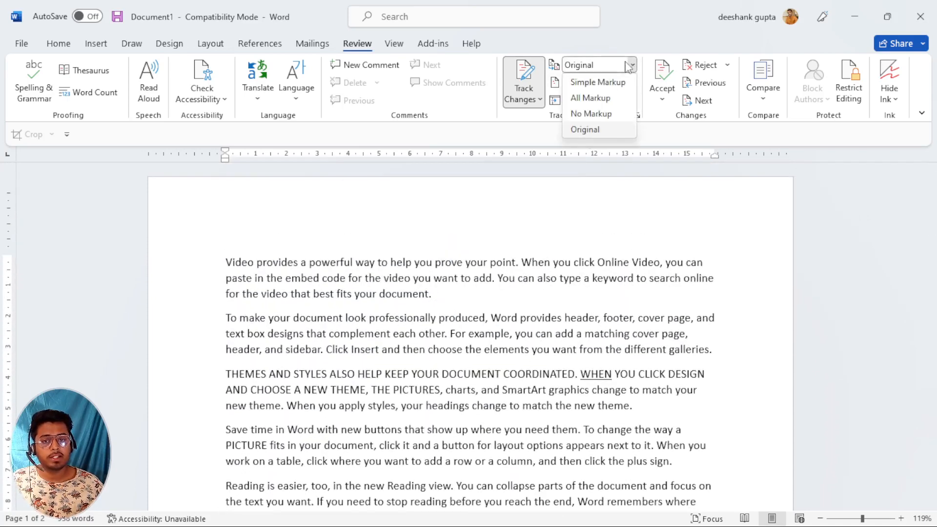
{"action": "left_click", "coordinate": [592, 98]}
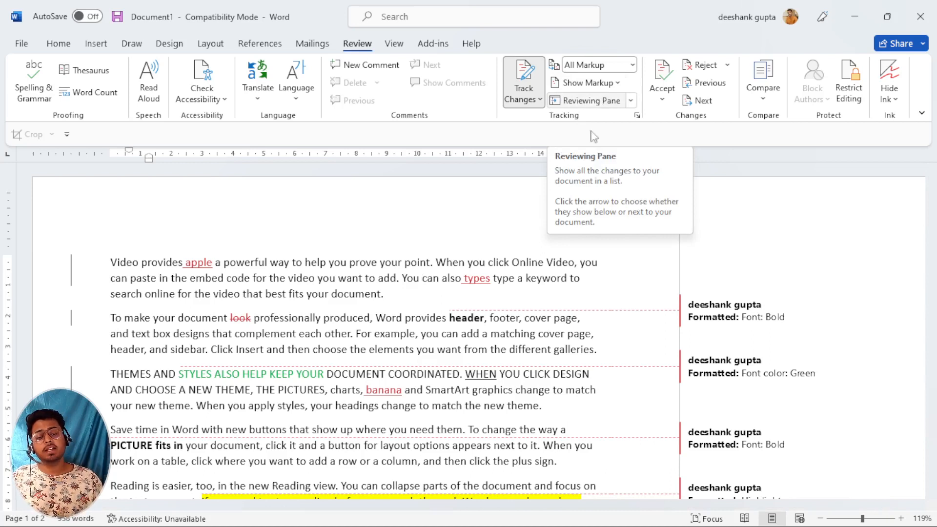
Add the comment 'It is very important' to 'the embed code for the video you want to'.
{"action": "left_click", "coordinate": [616, 84]}
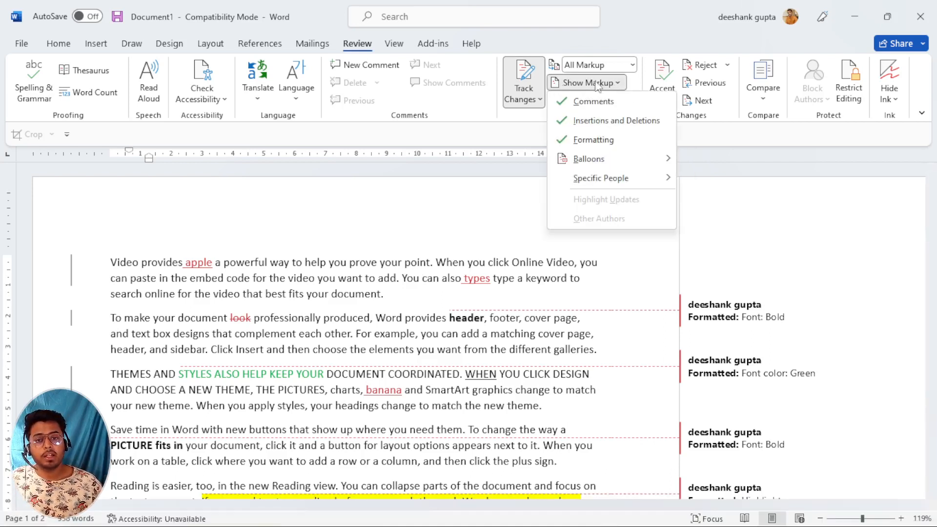
{"action": "left_click", "coordinate": [351, 399]}
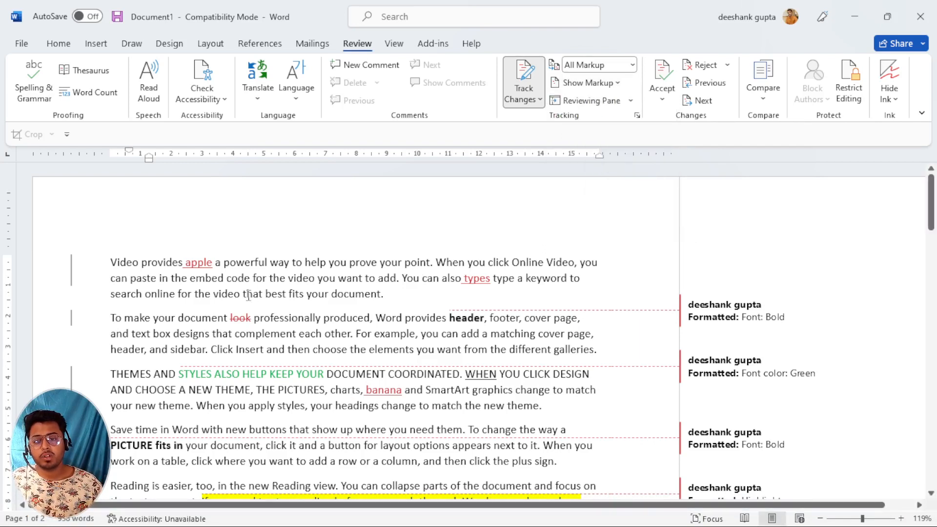
{"action": "left_click_drag", "start_coordinate": [188, 279], "coordinate": [378, 278]}
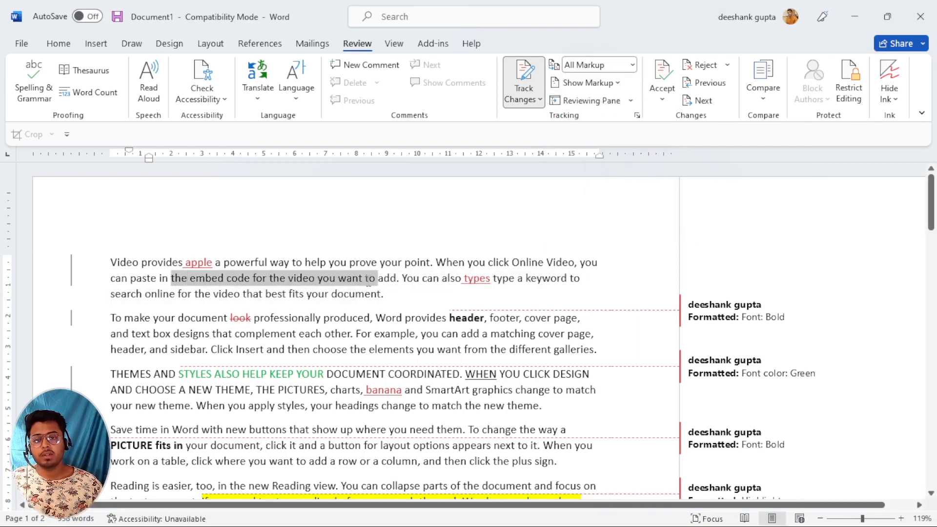
{"action": "left_click", "coordinate": [361, 65]}
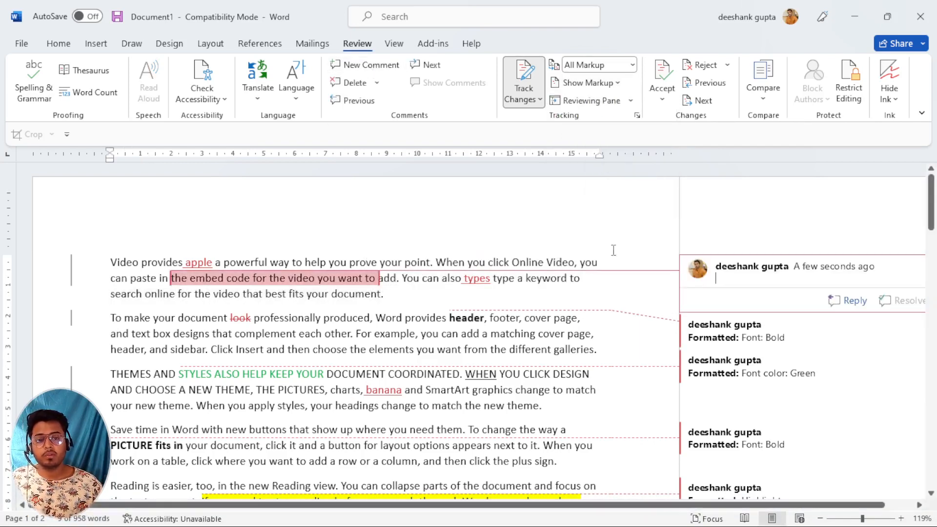
{"action": "type", "text": "it"}
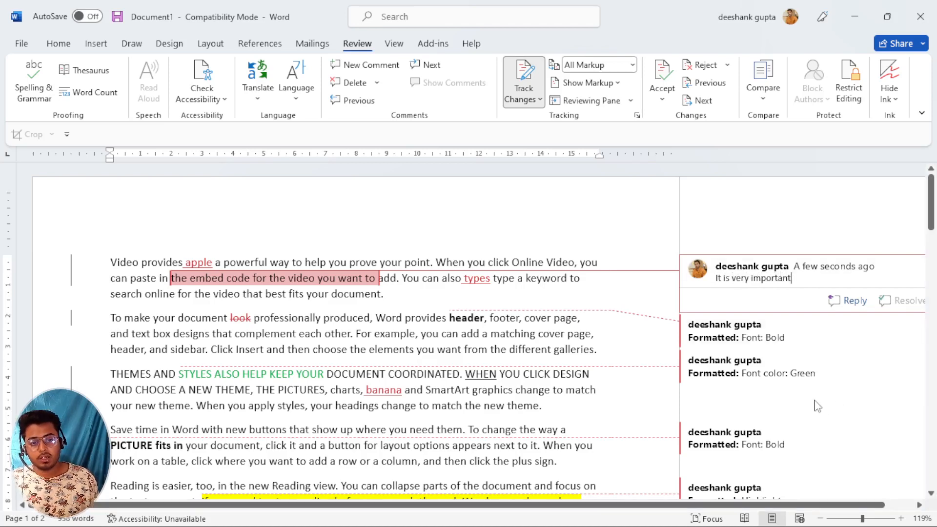
{"action": "scroll", "coordinate": [285, 310], "scroll_direction": "down", "scroll_amount": 5}
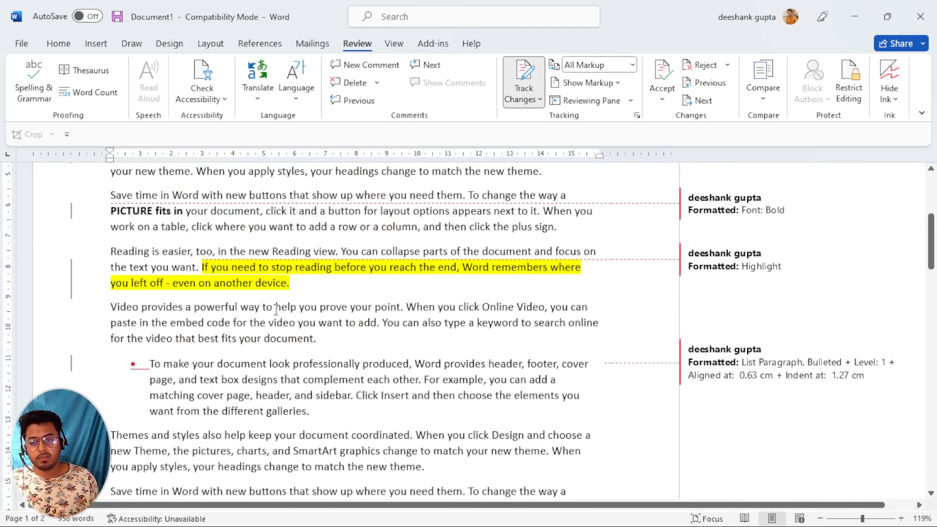
Select 'help you prove your point' and add an 'Out of syllabus' comment to it.
{"action": "left_click_drag", "start_coordinate": [276, 308], "coordinate": [400, 309]}
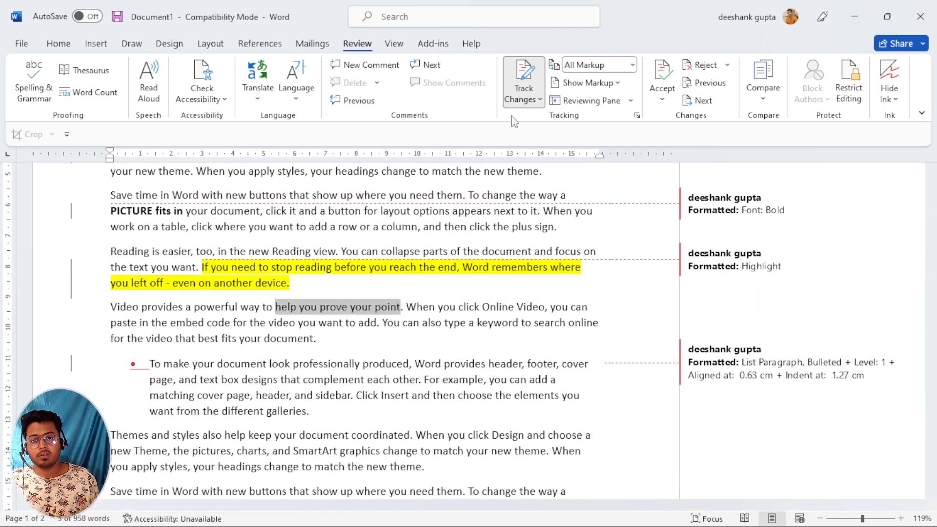
{"action": "left_click", "coordinate": [367, 65]}
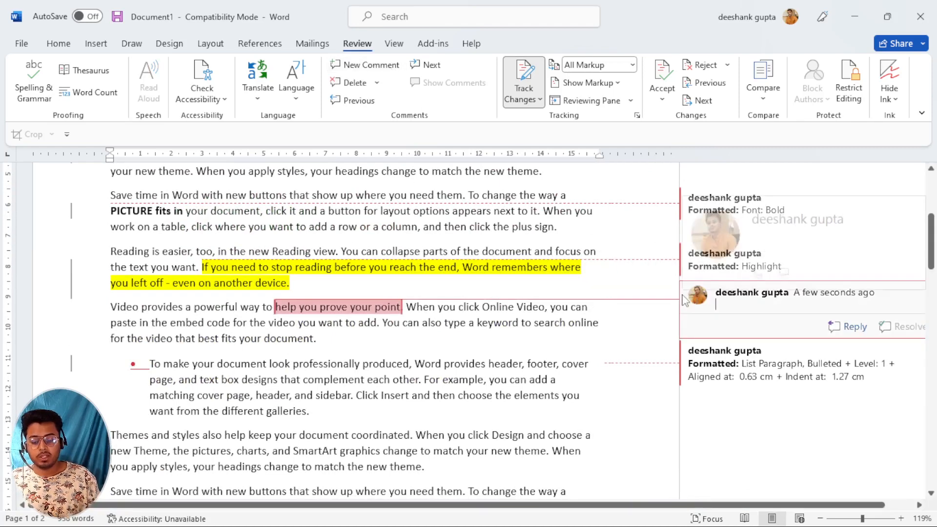
{"action": "type", "text": "out"}
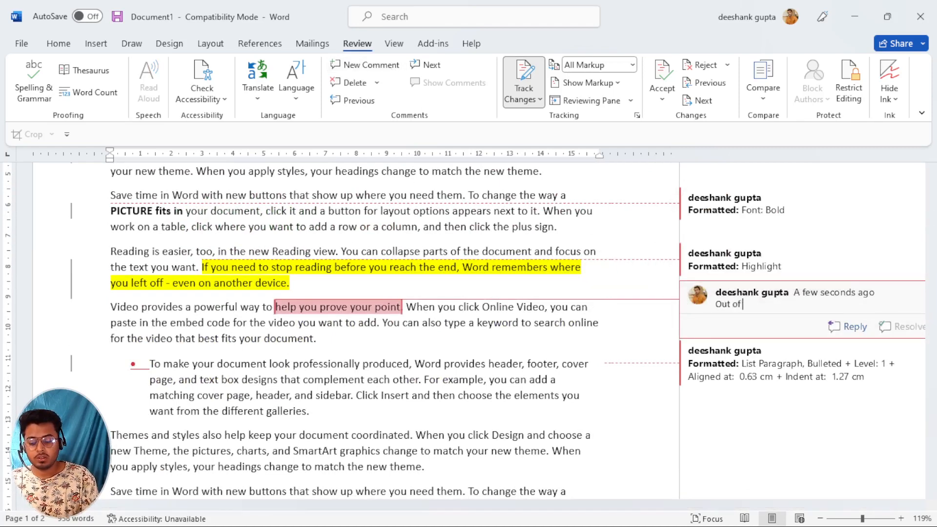
{"action": "type", "text": " of syllabus"}
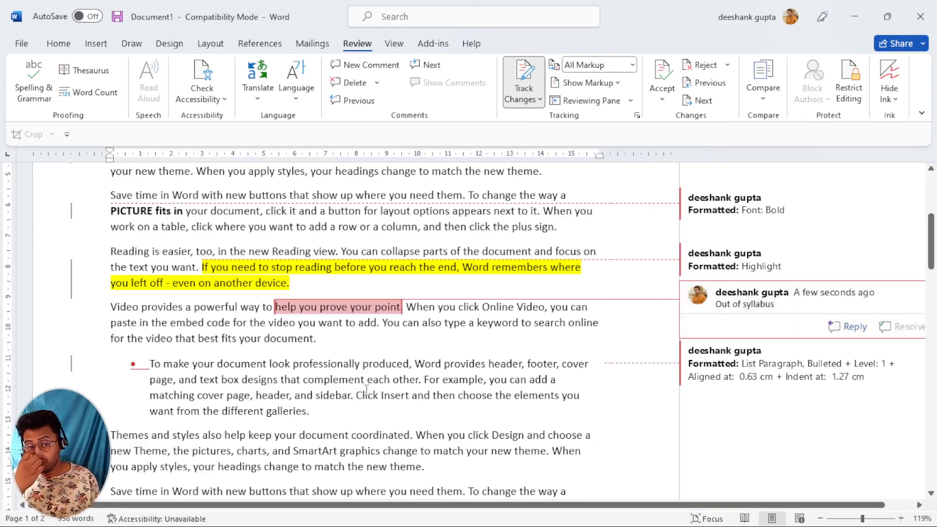
{"action": "scroll", "coordinate": [366, 389], "scroll_direction": "down", "scroll_amount": 3}
{"action": "scroll", "coordinate": [366, 389], "scroll_direction": "up", "scroll_amount": 6}
{"action": "scroll", "coordinate": [367, 380], "scroll_direction": "down", "scroll_amount": 3, "text": "ctrl"}
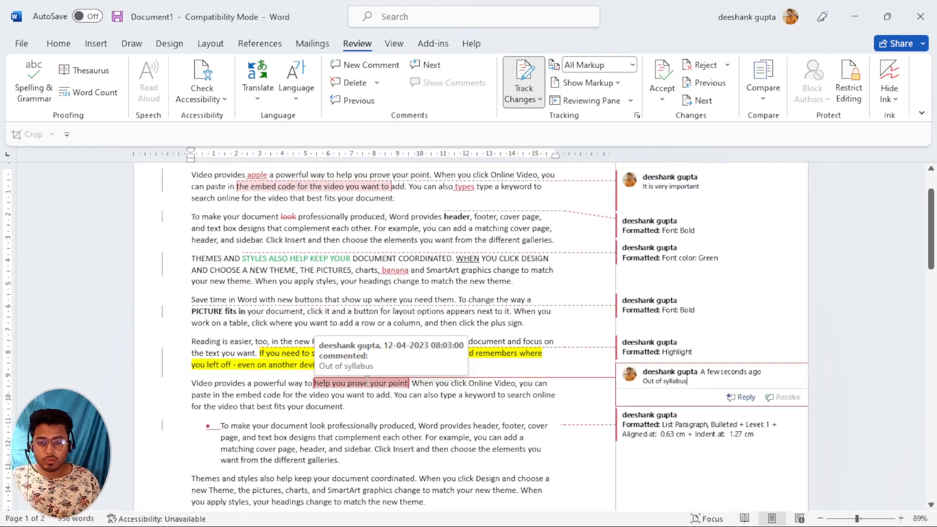
{"action": "scroll", "coordinate": [366, 380], "scroll_direction": "up", "scroll_amount": 1, "text": "ctrl"}
{"action": "scroll", "coordinate": [453, 370], "scroll_direction": "up", "scroll_amount": 1}
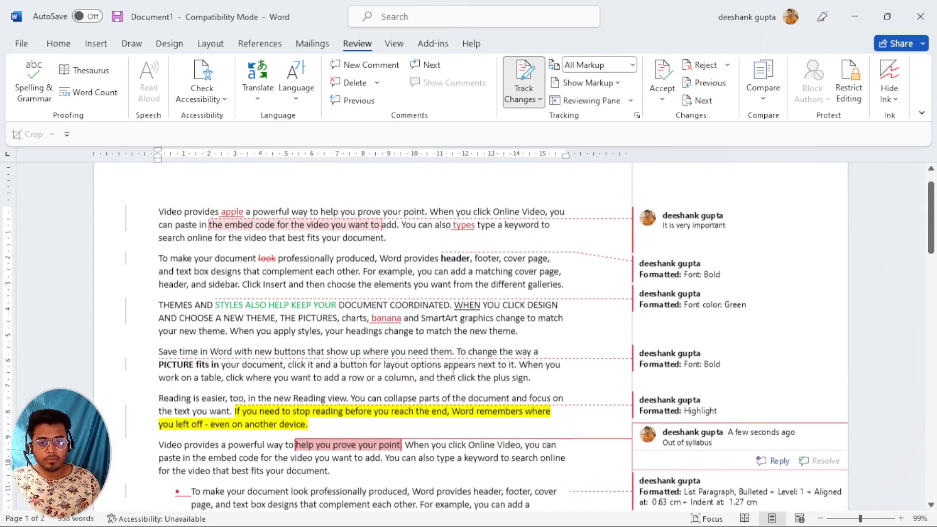
{"action": "scroll", "coordinate": [452, 371], "scroll_direction": "up", "scroll_amount": 1, "text": "ctrl"}
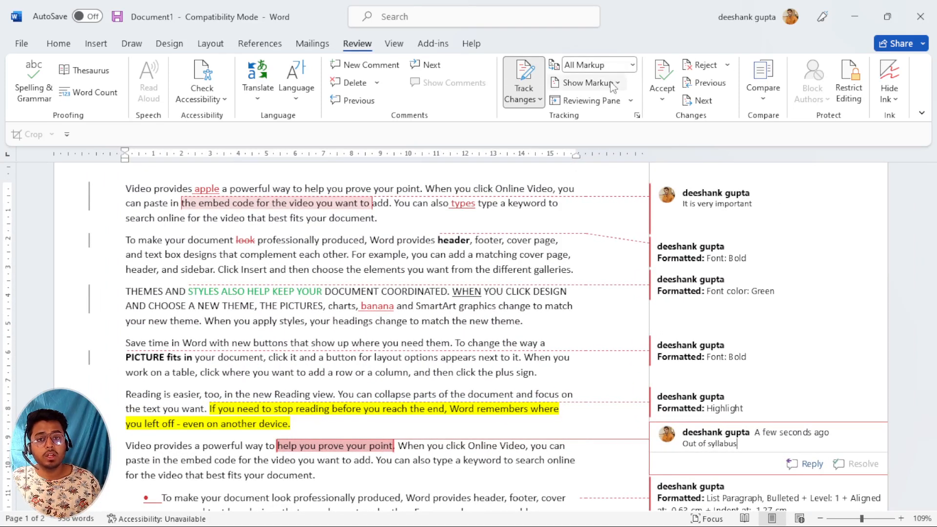
{"action": "left_click", "coordinate": [587, 82]}
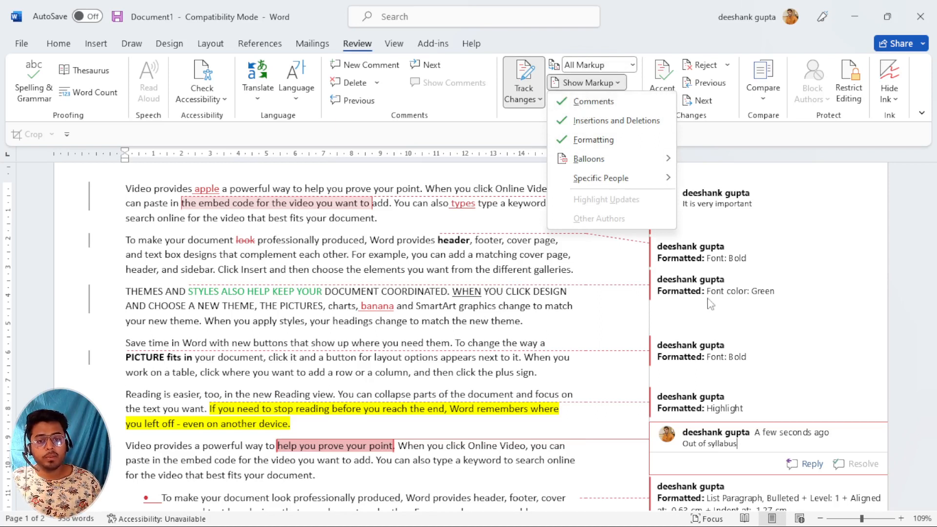
{"action": "left_click", "coordinate": [592, 101]}
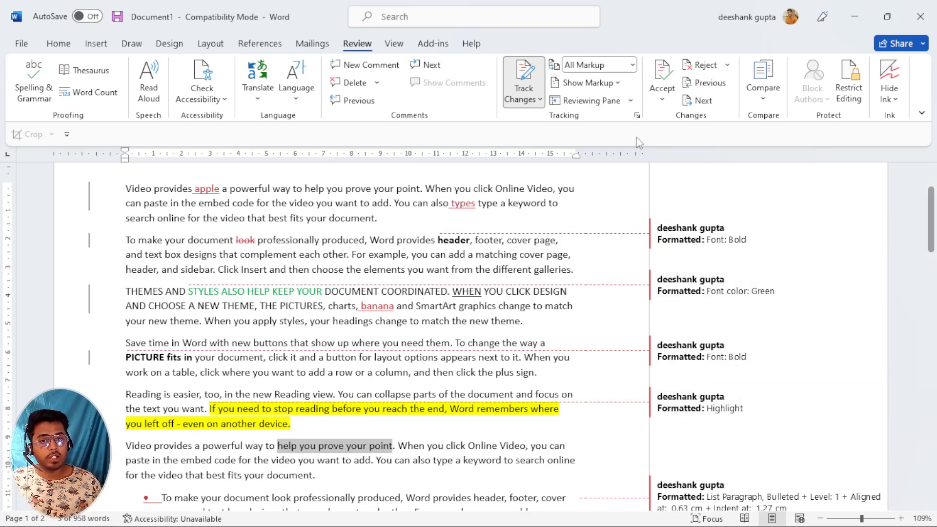
{"action": "scroll", "coordinate": [729, 351], "scroll_direction": "down", "scroll_amount": 1}
{"action": "scroll", "coordinate": [727, 350], "scroll_direction": "down", "scroll_amount": 1}
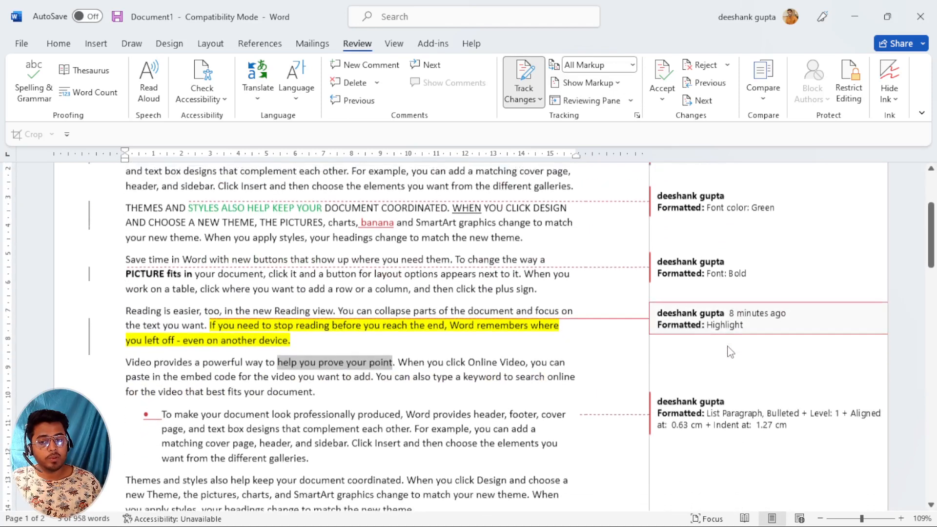
{"action": "scroll", "coordinate": [727, 350], "scroll_direction": "up", "scroll_amount": 2}
{"action": "left_click", "coordinate": [616, 83]}
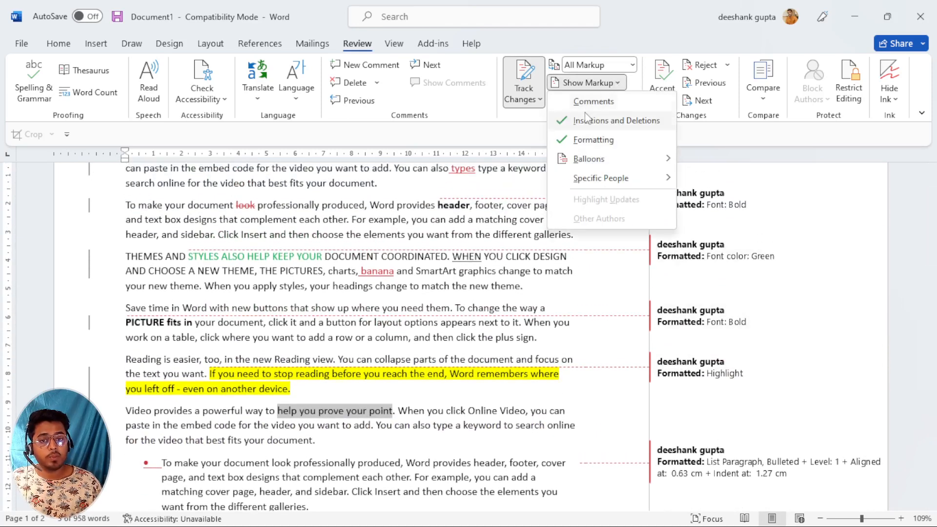
{"action": "left_click", "coordinate": [594, 101]}
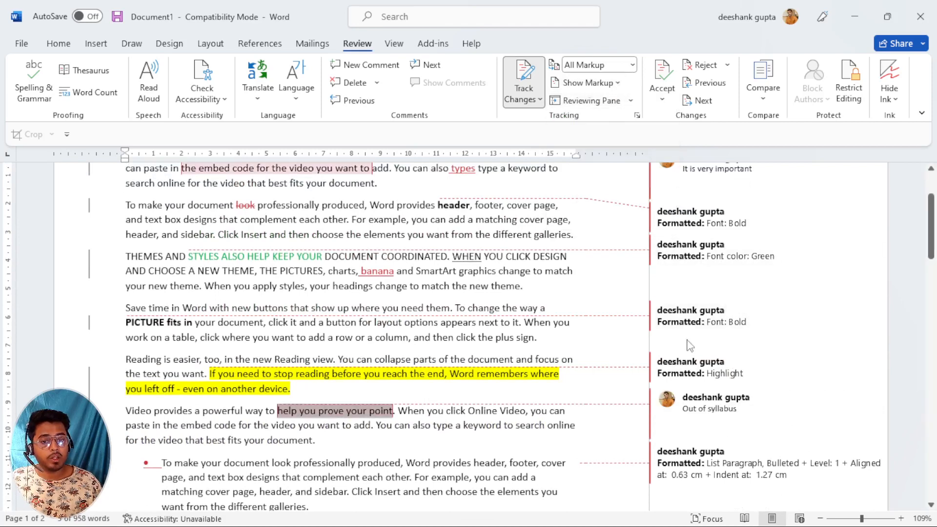
{"action": "scroll", "coordinate": [689, 345], "scroll_direction": "up", "scroll_amount": 2}
{"action": "left_click", "coordinate": [703, 234]}
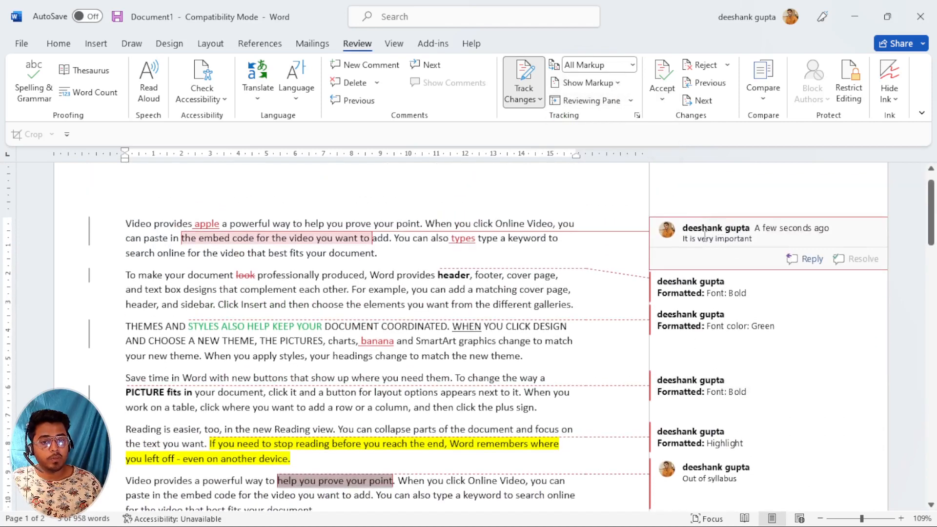
{"action": "scroll", "coordinate": [708, 243], "scroll_direction": "down", "scroll_amount": 1}
{"action": "left_click", "coordinate": [684, 442]}
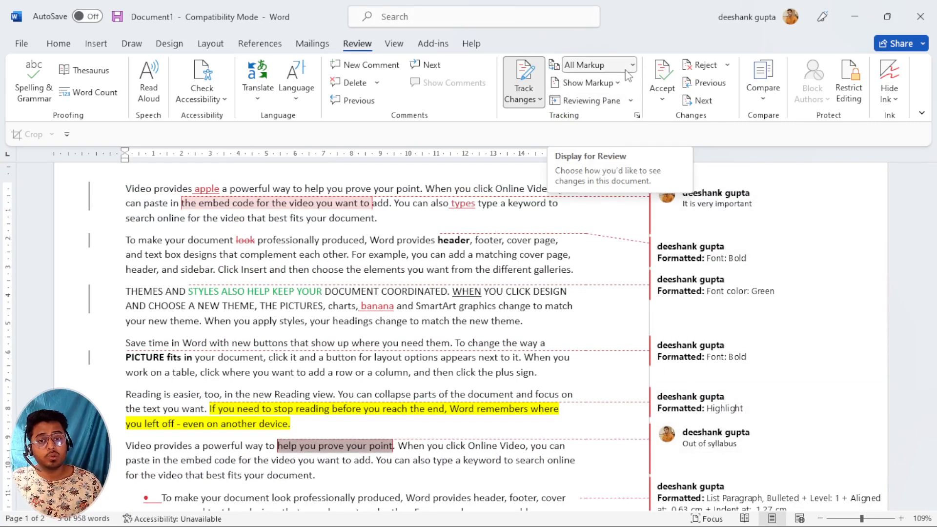
{"action": "left_click", "coordinate": [589, 82]}
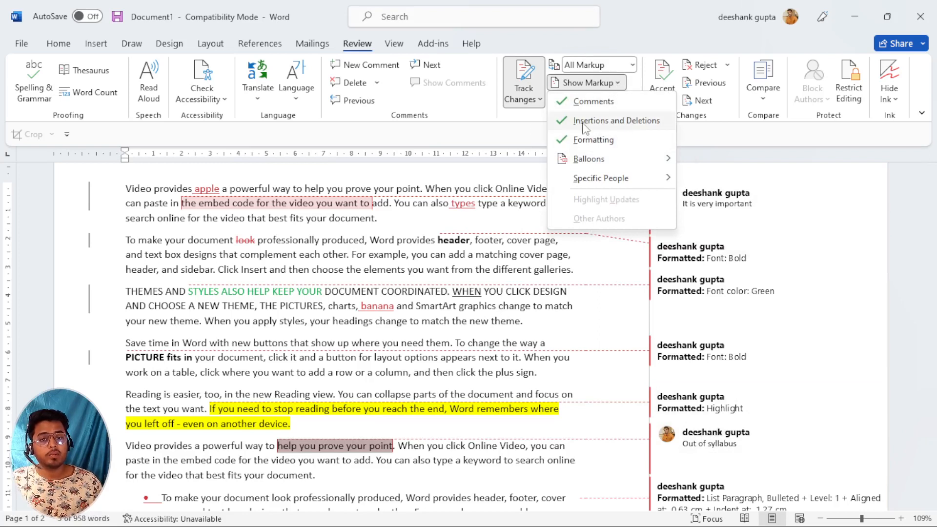
{"action": "left_click", "coordinate": [475, 313]}
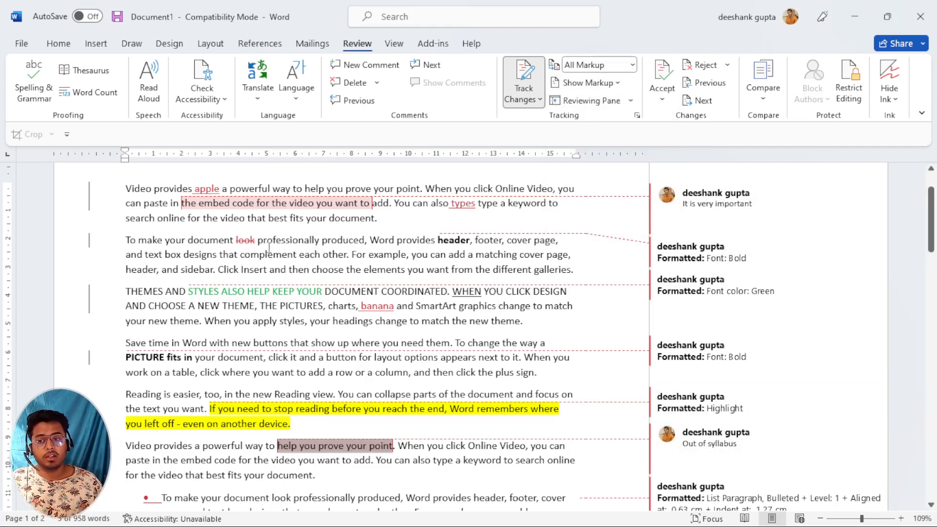
{"action": "double_click", "coordinate": [242, 245]}
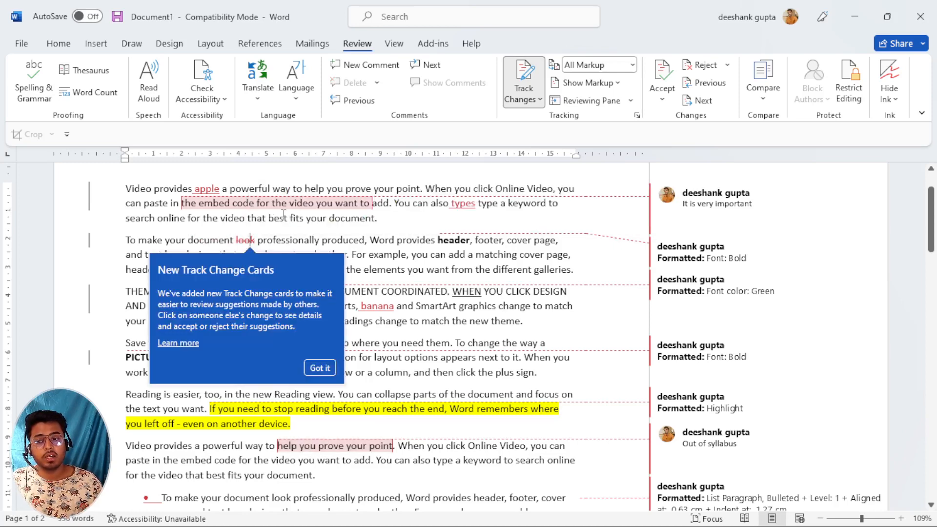
{"action": "left_click", "coordinate": [286, 239]}
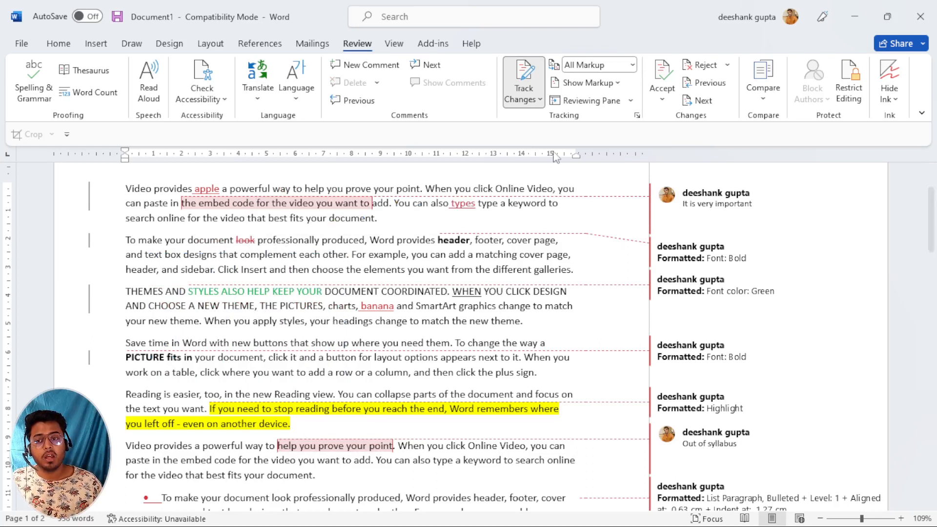
{"action": "left_click", "coordinate": [618, 87]}
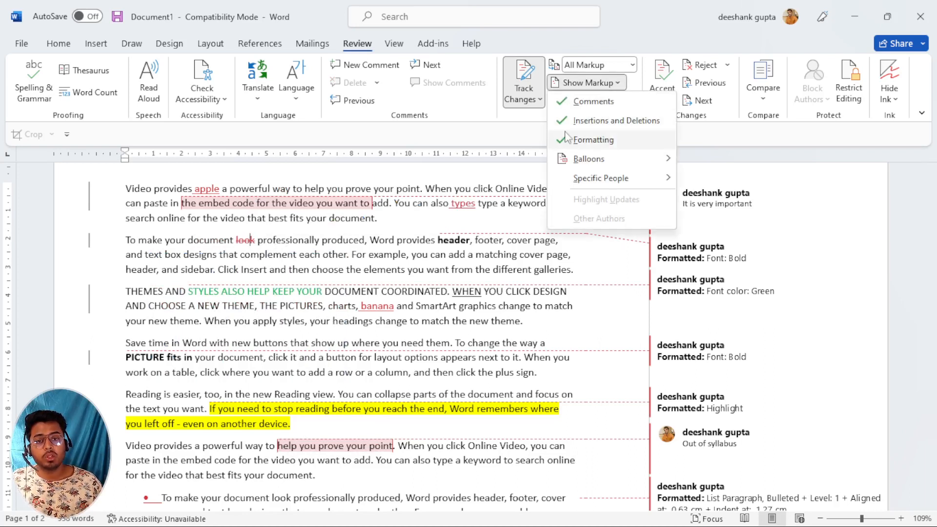
{"action": "left_click", "coordinate": [595, 122]}
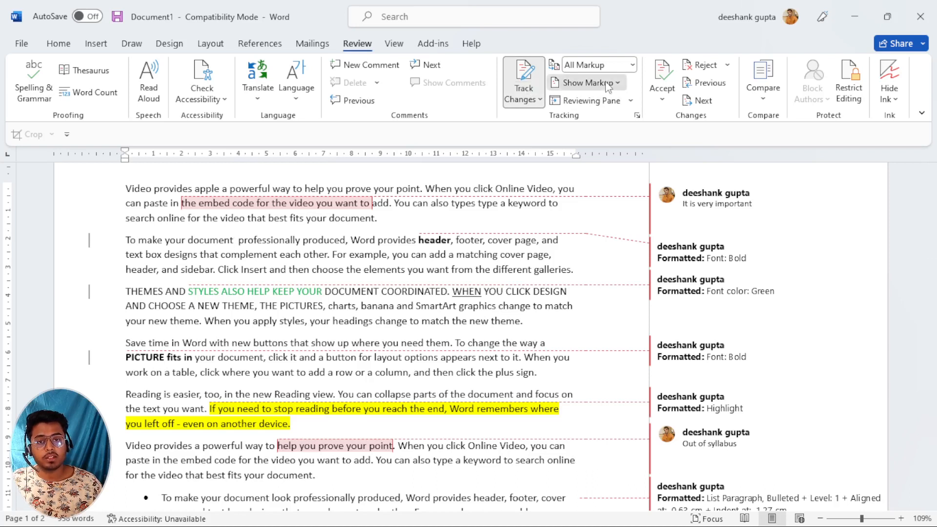
{"action": "left_click", "coordinate": [587, 83]}
{"action": "left_click", "coordinate": [591, 122]}
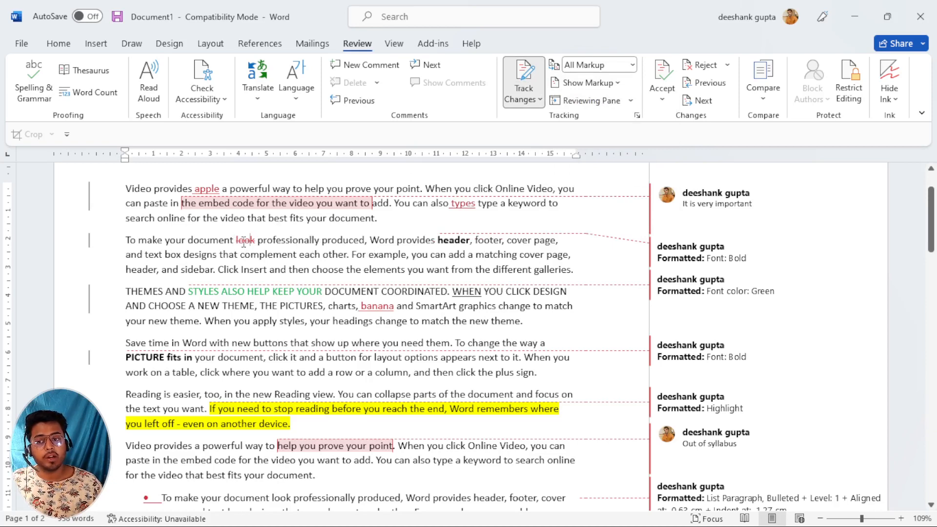
Delete 'produced' as a tracked change, then hide and restore insertion and deletion markup.
{"action": "double_click", "coordinate": [343, 242]}
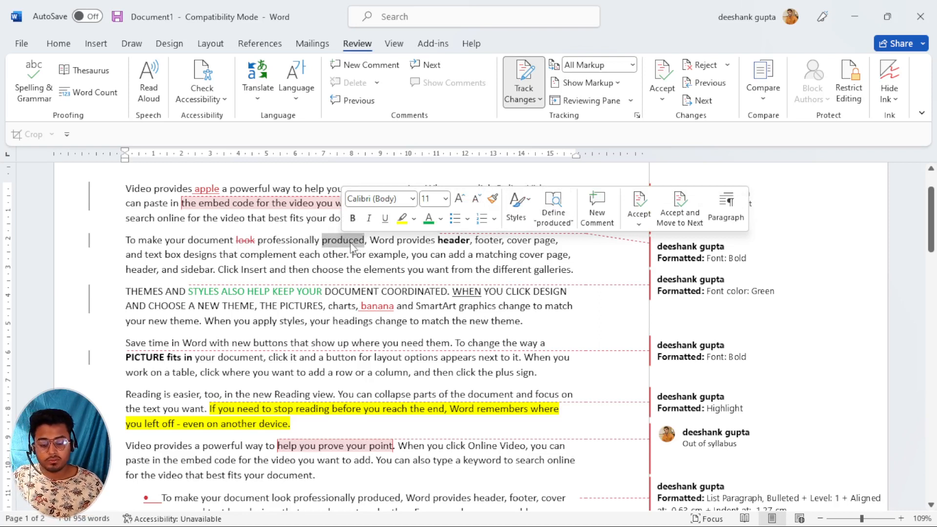
{"action": "key", "text": "Delete"}
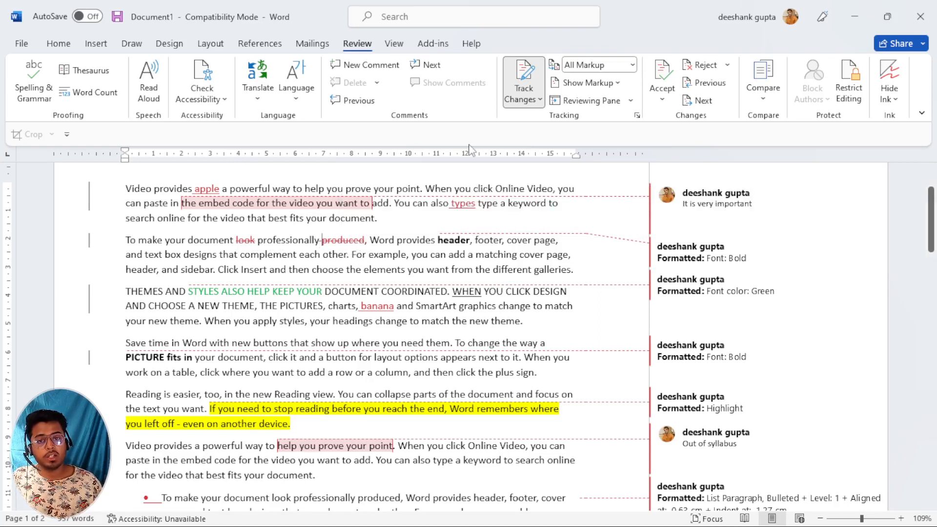
{"action": "left_click", "coordinate": [610, 84]}
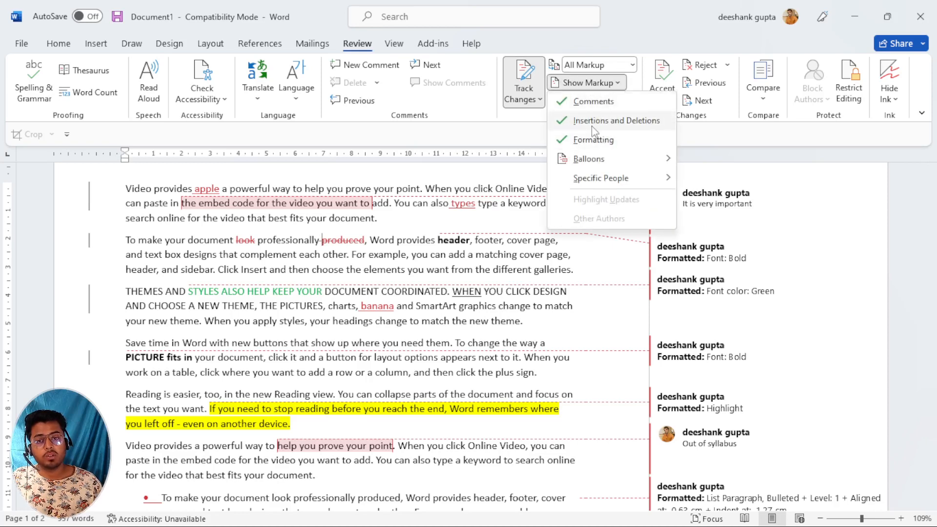
{"action": "left_click", "coordinate": [600, 121]}
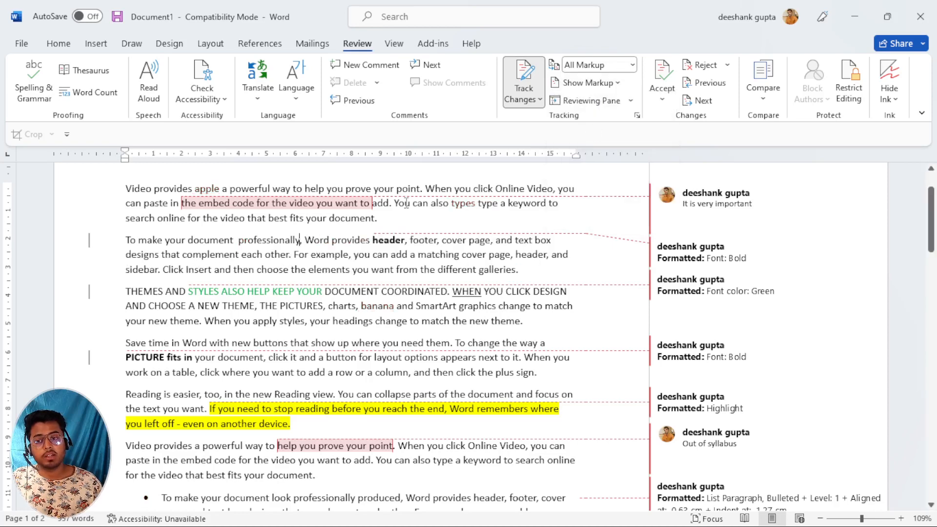
{"action": "left_click", "coordinate": [612, 84]}
{"action": "left_click", "coordinate": [600, 121]}
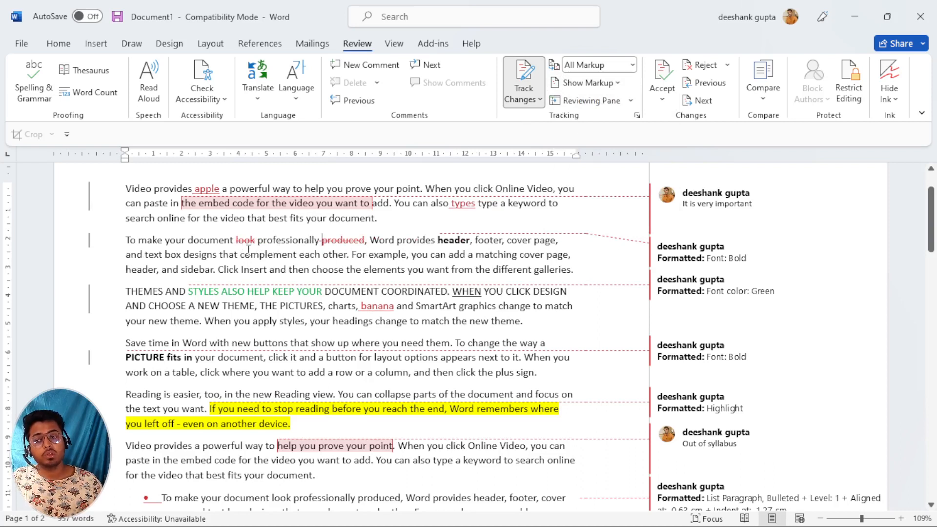
Hide and restore formatting-change markup, then bring up the Balloons display choices.
{"action": "left_click", "coordinate": [612, 84]}
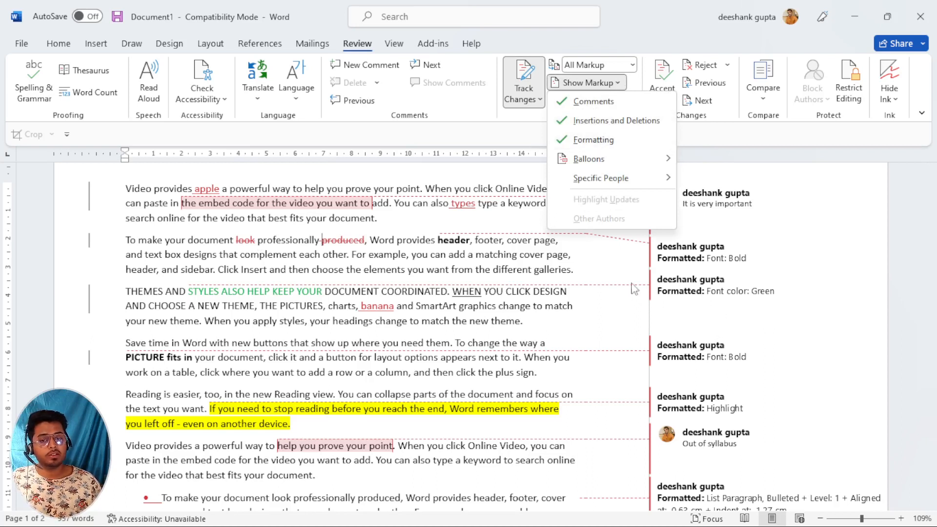
{"action": "left_click", "coordinate": [608, 147]}
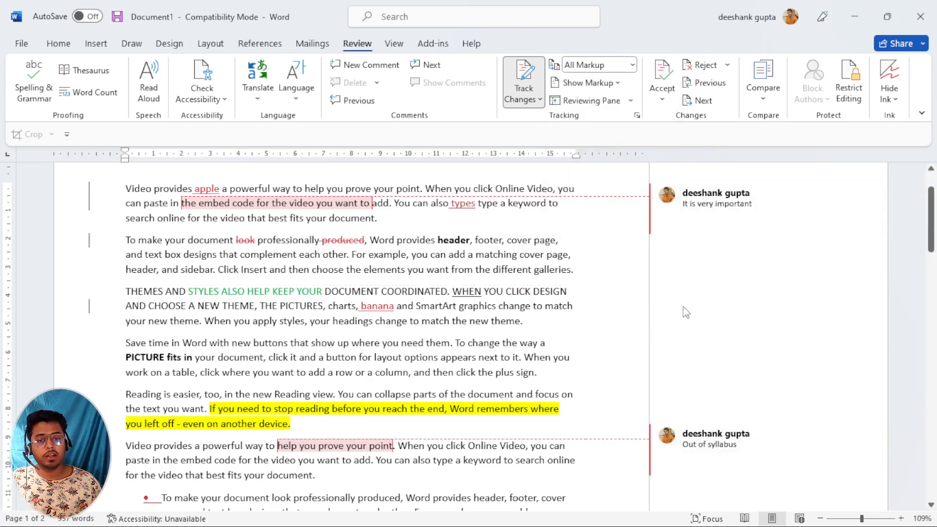
{"action": "left_click", "coordinate": [616, 83]}
{"action": "left_click", "coordinate": [605, 141]}
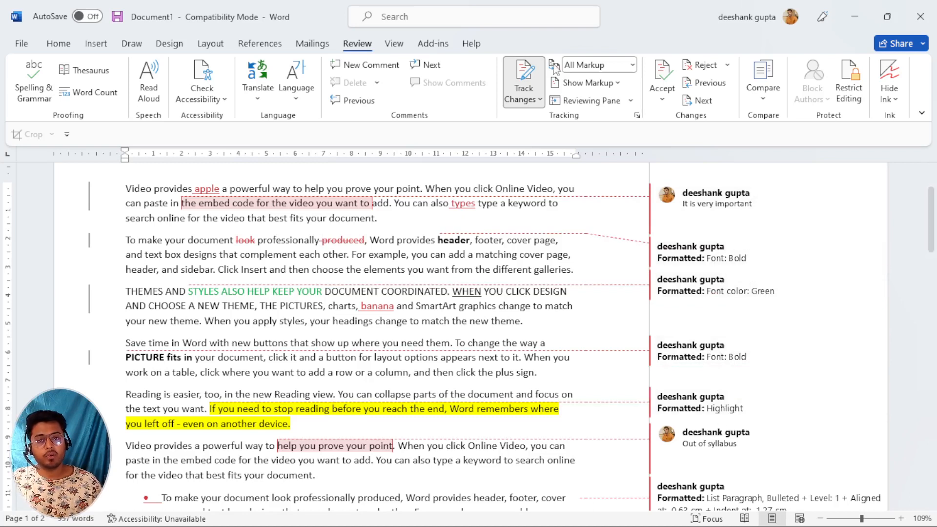
{"action": "left_click", "coordinate": [617, 85]}
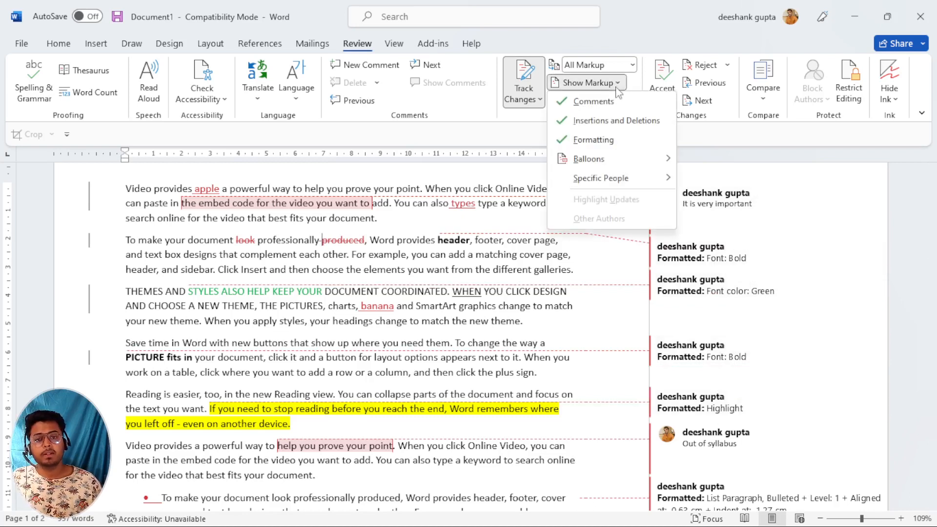
{"action": "mouse_move", "coordinate": [588, 165]}
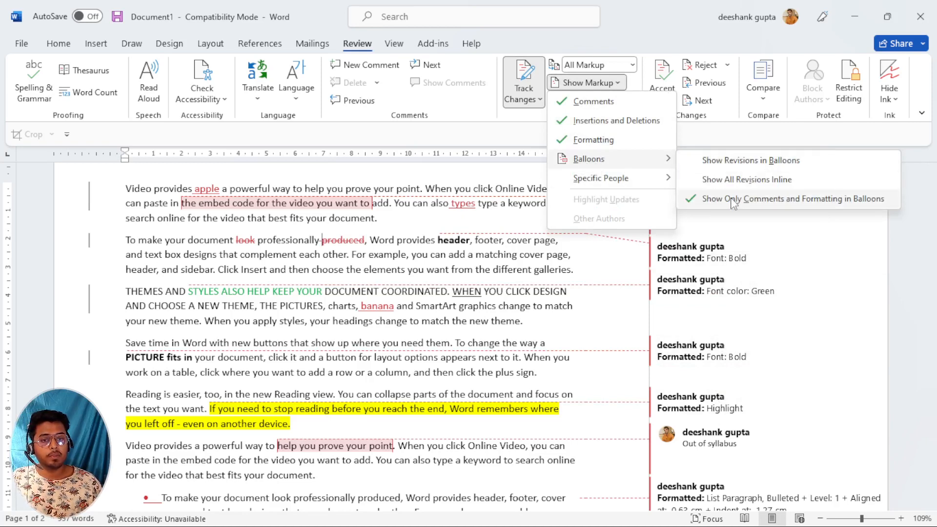
Switch to showing revisions in balloons and delete 'apply' as a tracked change.
{"action": "left_click", "coordinate": [722, 165]}
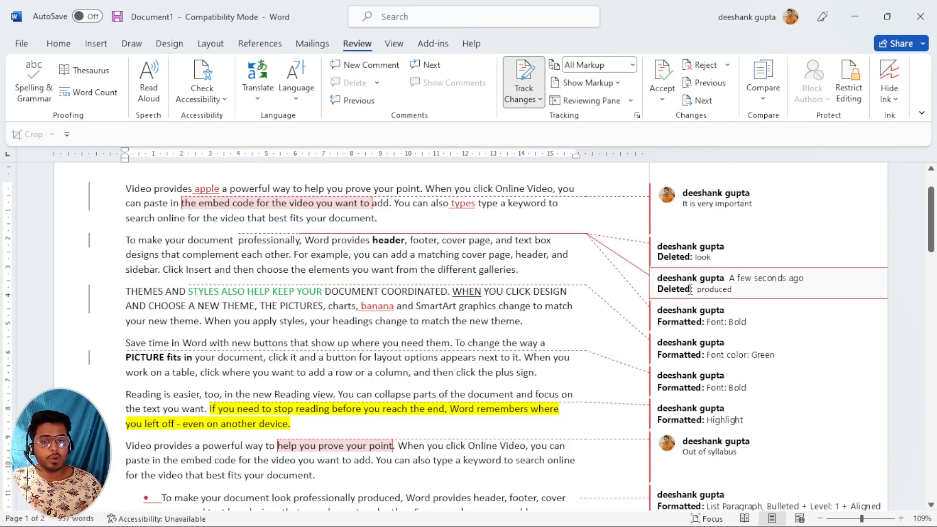
{"action": "double_click", "coordinate": [725, 290]}
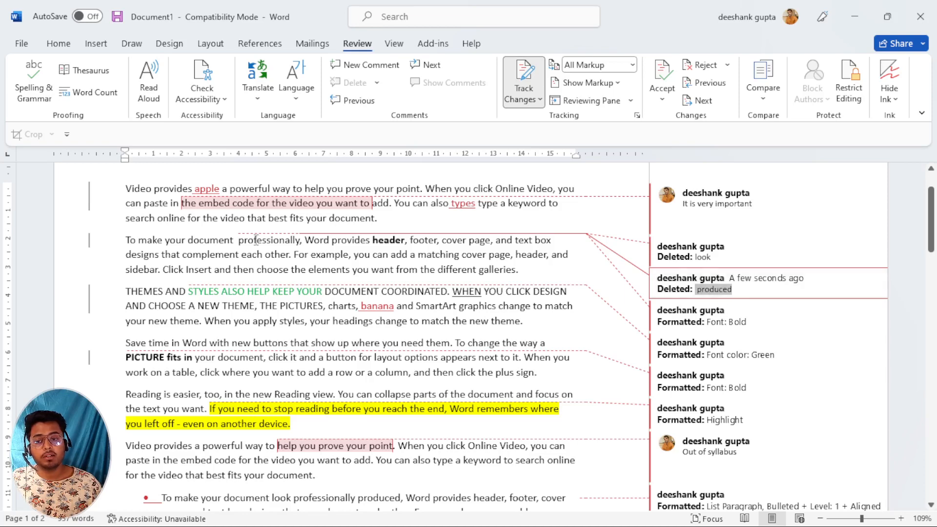
{"action": "double_click", "coordinate": [264, 324]}
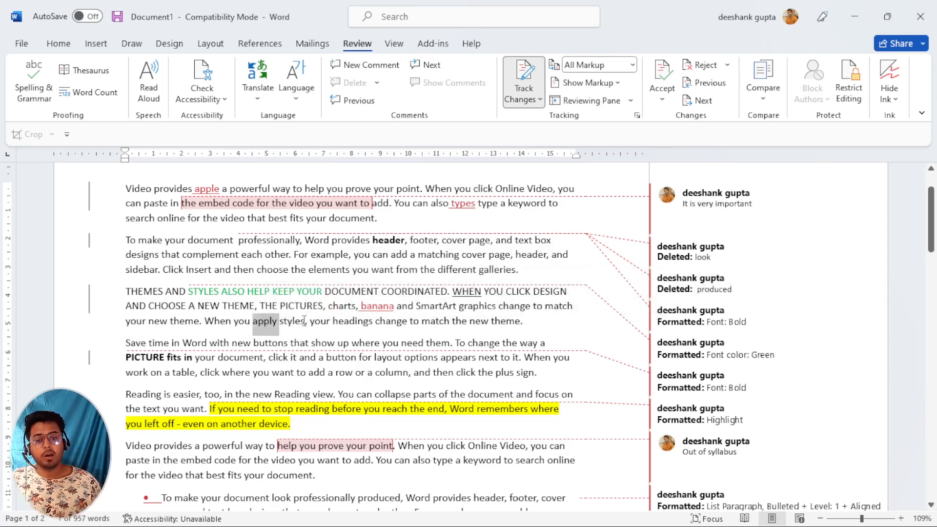
{"action": "key", "text": "Delete"}
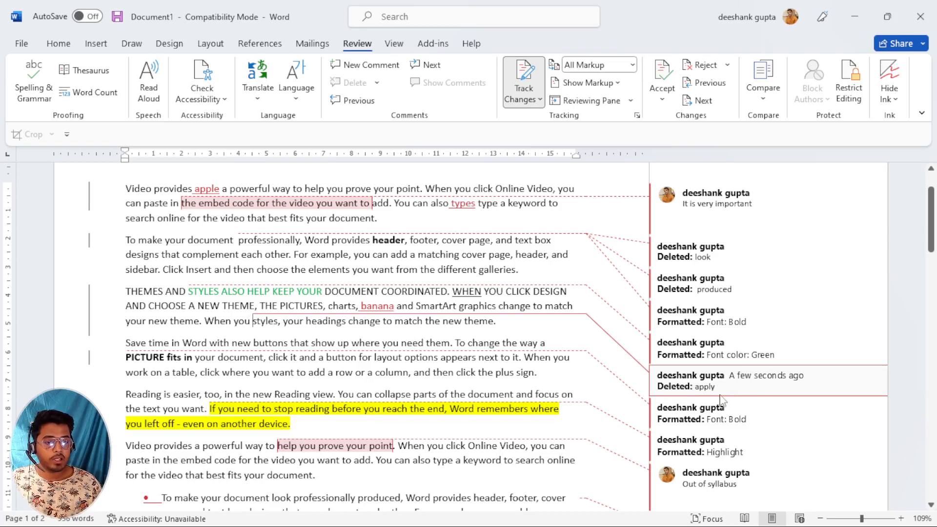
Show all revisions inline in the text instead of margin balloons.
{"action": "double_click", "coordinate": [702, 387]}
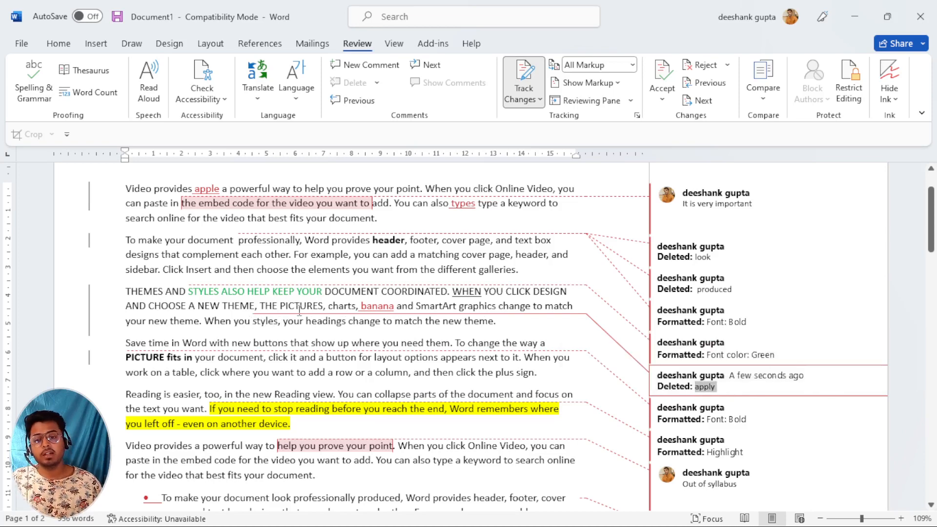
{"action": "left_click", "coordinate": [309, 331]}
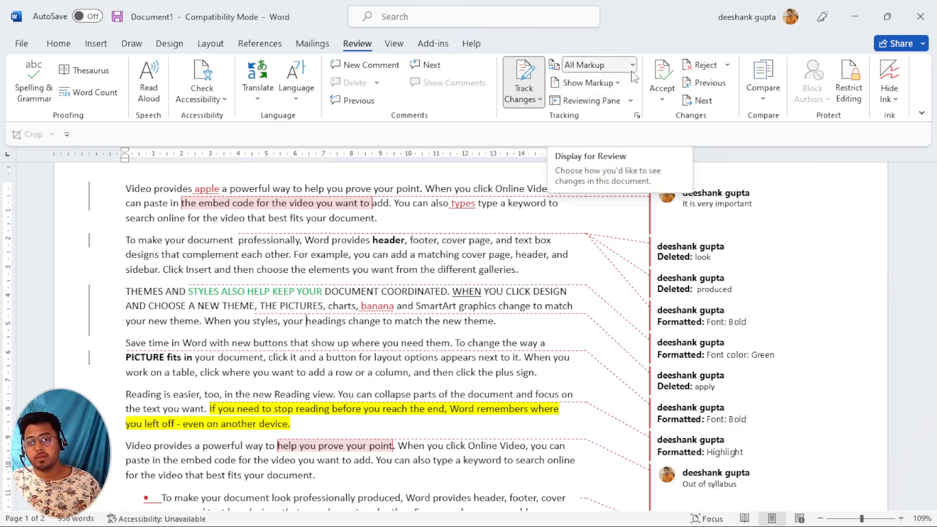
{"action": "left_click", "coordinate": [587, 83]}
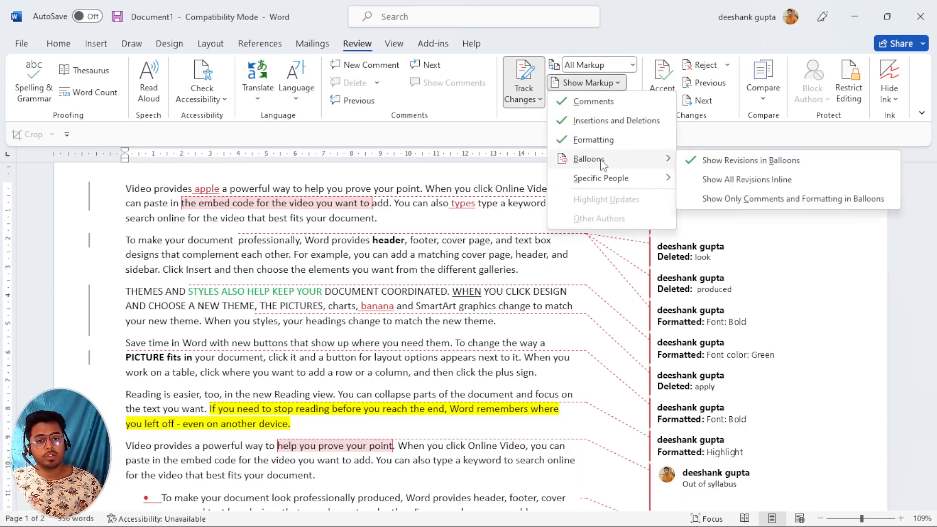
{"action": "left_click", "coordinate": [739, 182]}
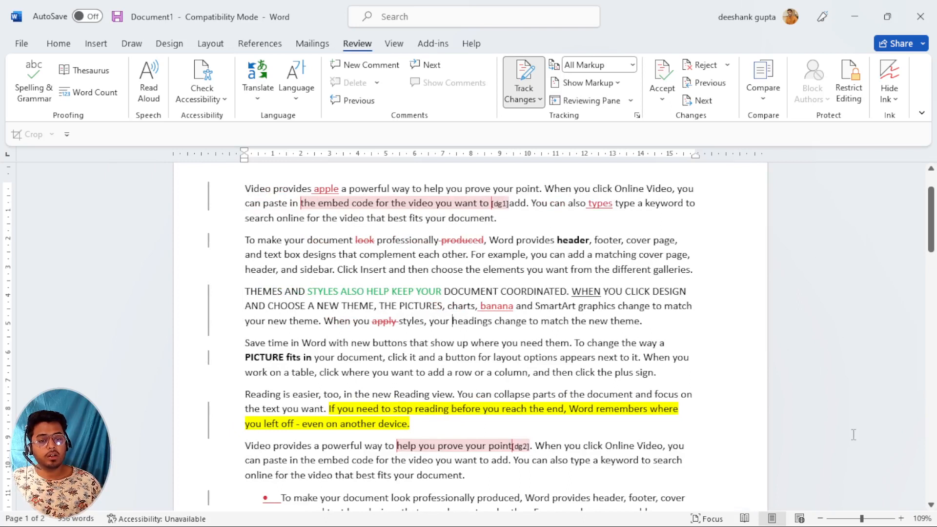
Limit the margin balloons to comments and formatting only.
{"action": "left_click", "coordinate": [617, 84]}
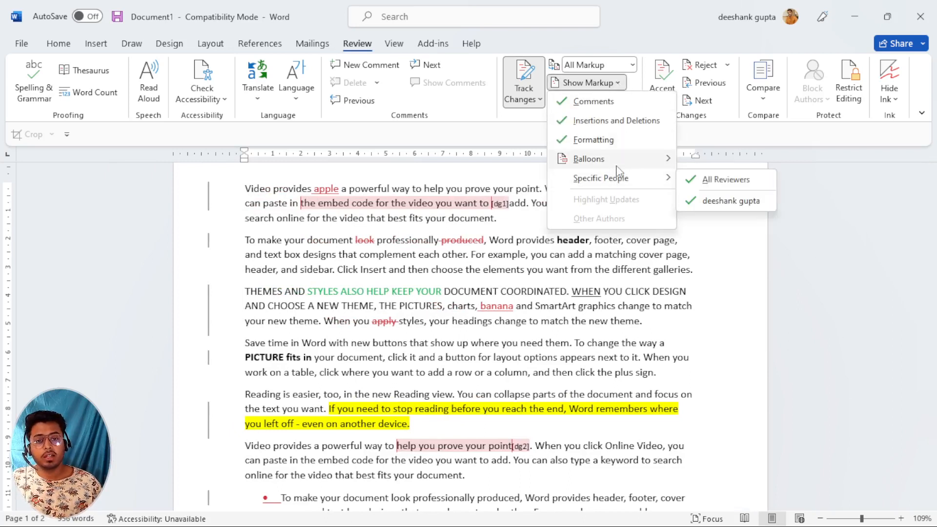
{"action": "mouse_move", "coordinate": [620, 161]}
{"action": "left_click", "coordinate": [745, 198]}
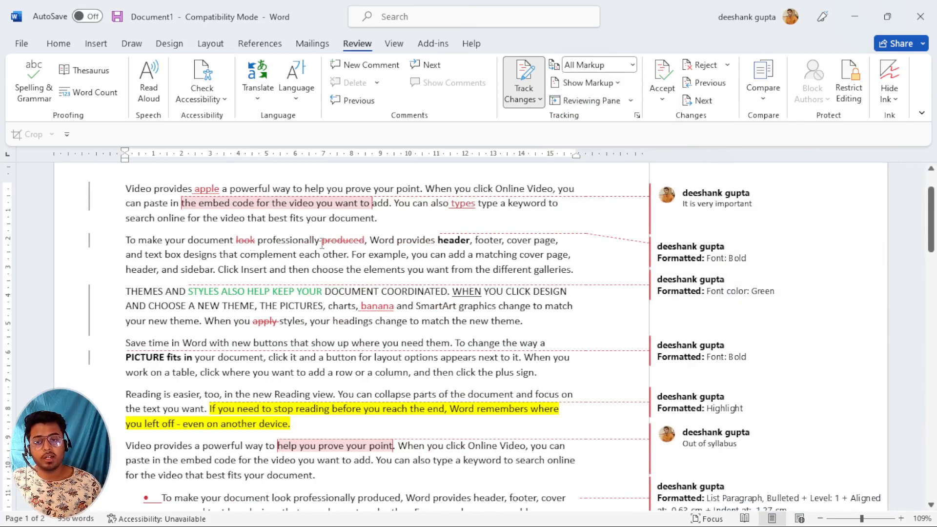
{"action": "left_click_drag", "start_coordinate": [321, 243], "coordinate": [369, 246]}
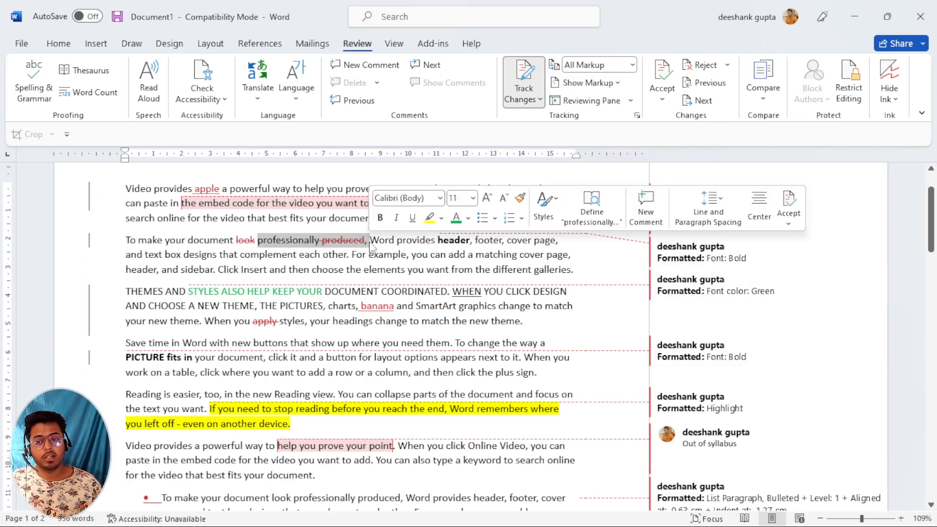
{"action": "left_click", "coordinate": [369, 247]}
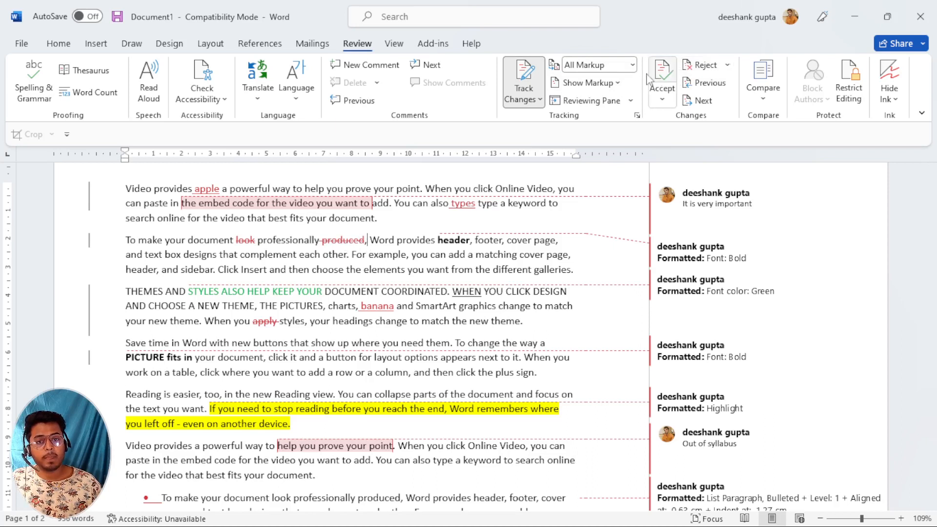
Switch the balloons to show all revisions, including deleted words like 'look' and 'produced'.
{"action": "left_click", "coordinate": [632, 66]}
{"action": "left_click", "coordinate": [613, 97]}
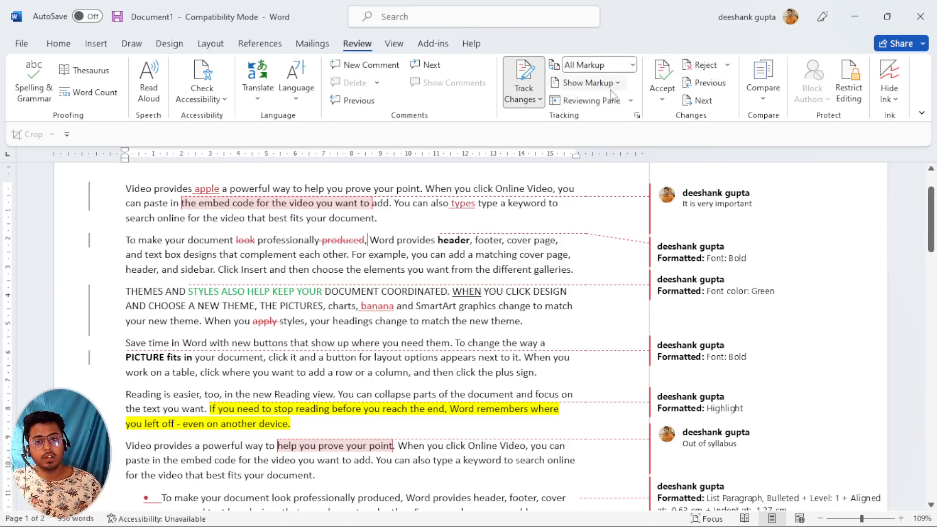
{"action": "left_click", "coordinate": [616, 83]}
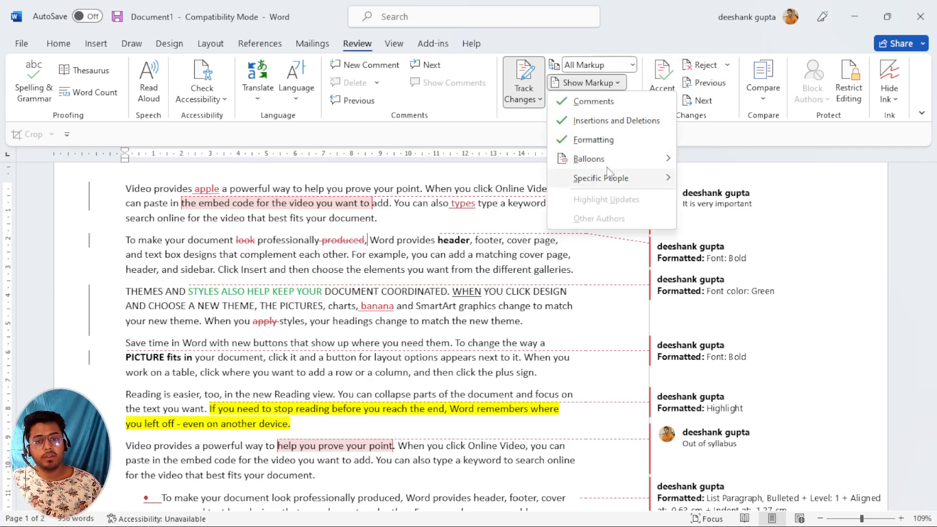
{"action": "mouse_move", "coordinate": [609, 161]}
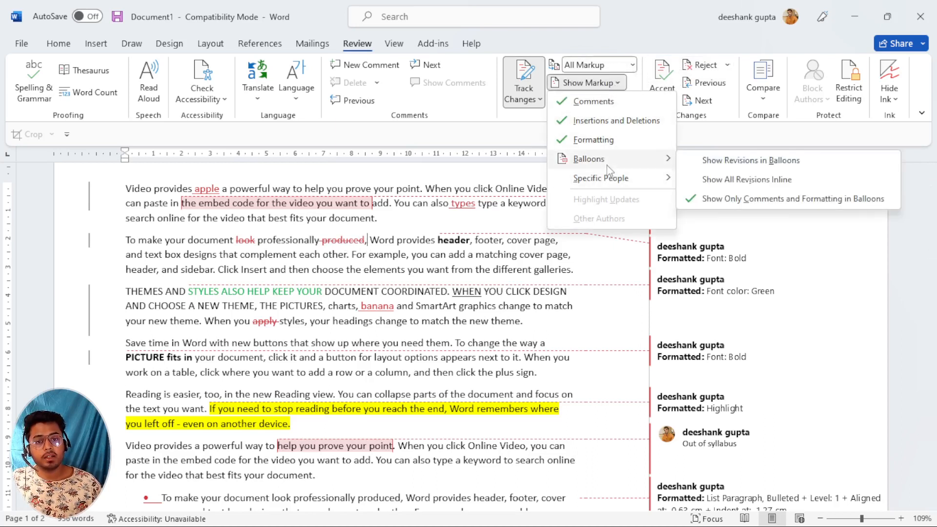
{"action": "left_click", "coordinate": [722, 161]}
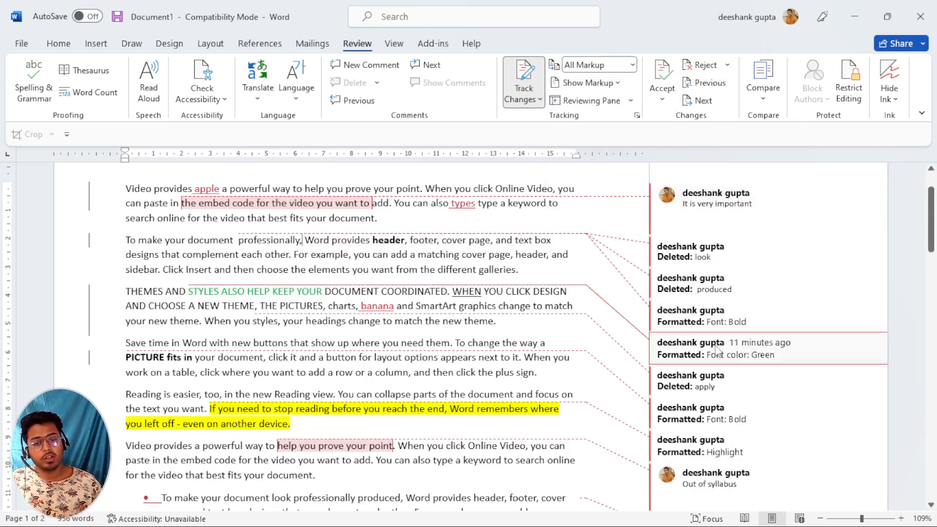
{"action": "left_click", "coordinate": [673, 202]}
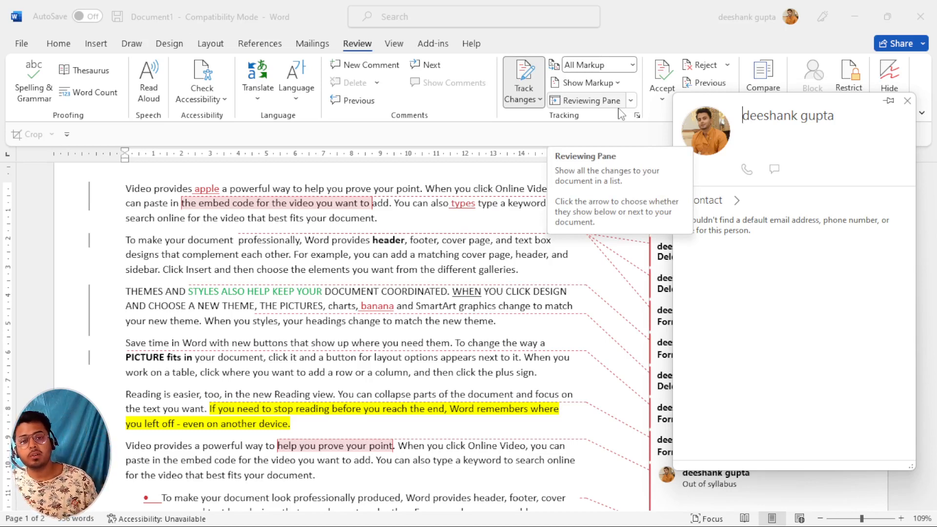
{"action": "left_click", "coordinate": [638, 325]}
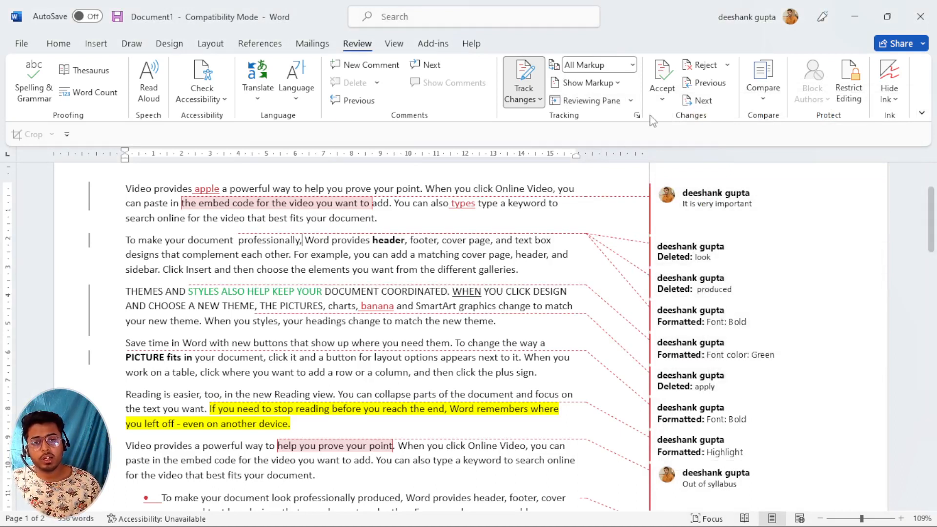
Open the Reviewing Pane vertically beside the document and scroll through its 13 revisions.
{"action": "left_click", "coordinate": [631, 101]}
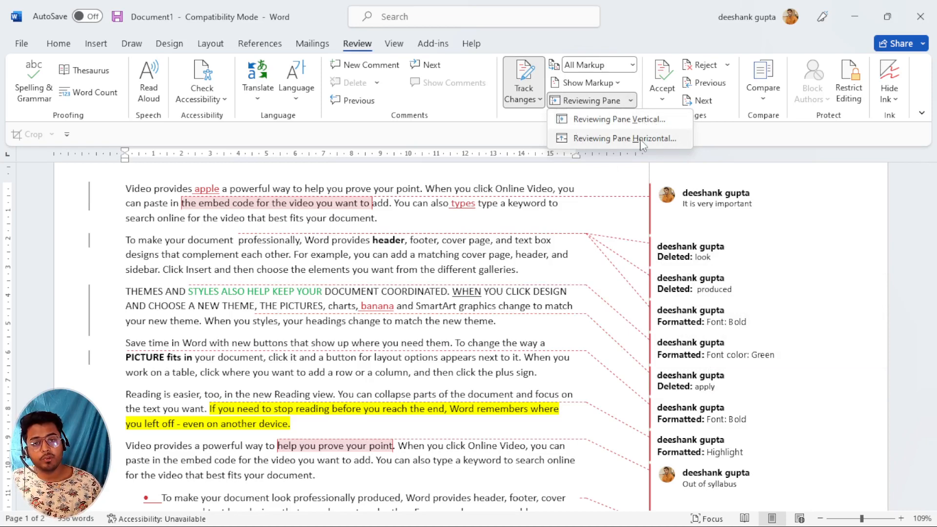
{"action": "left_click", "coordinate": [642, 124]}
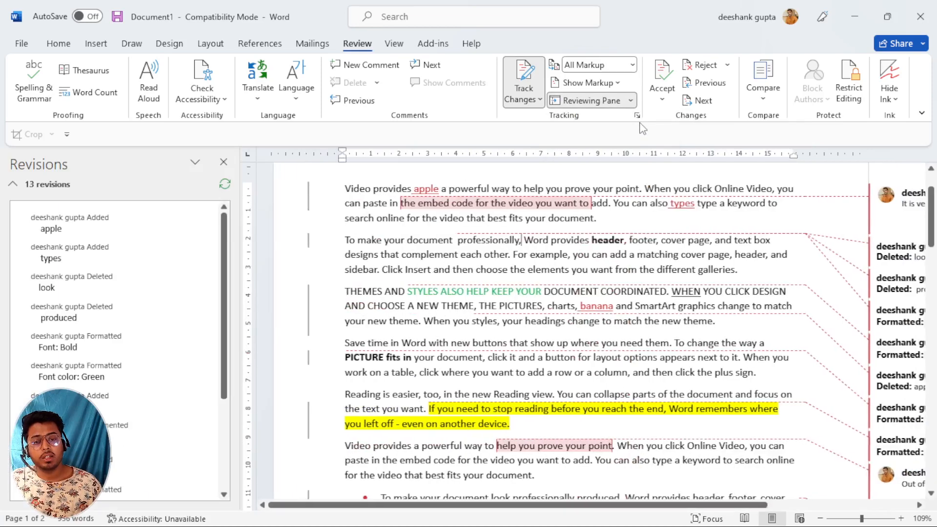
{"action": "scroll", "coordinate": [61, 357], "scroll_direction": "down", "scroll_amount": 3}
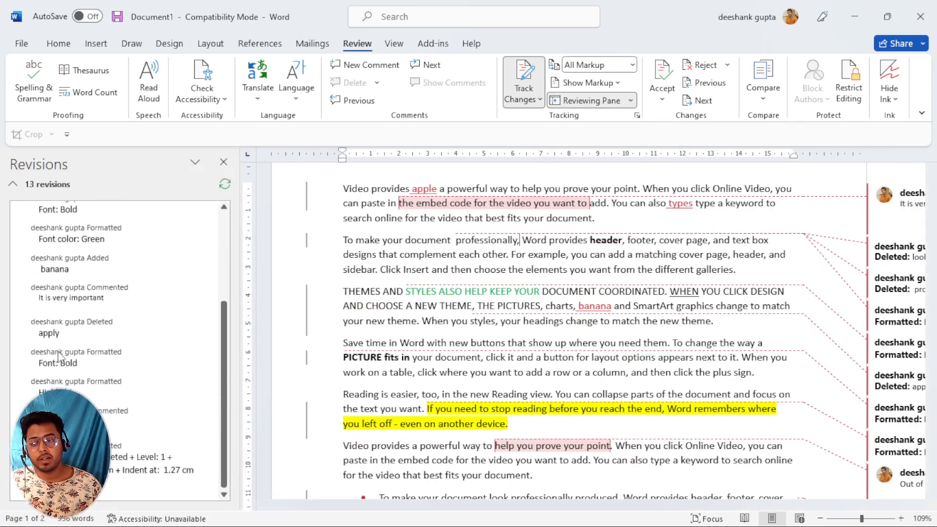
{"action": "scroll", "coordinate": [60, 357], "scroll_direction": "up", "scroll_amount": 3}
{"action": "scroll", "coordinate": [61, 357], "scroll_direction": "down", "scroll_amount": 3}
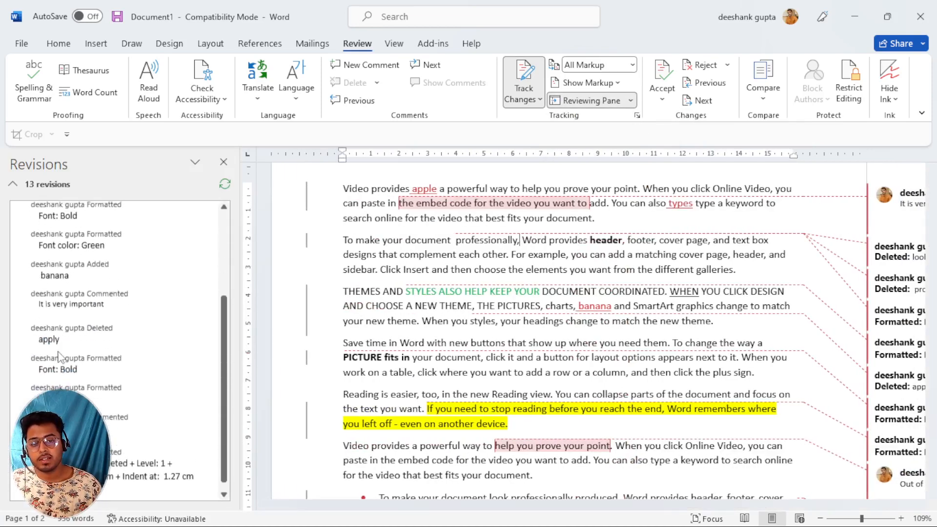
Close the vertical Reviewing Pane and reopen its placement choices.
{"action": "scroll", "coordinate": [60, 357], "scroll_direction": "up", "scroll_amount": 2}
{"action": "scroll", "coordinate": [60, 357], "scroll_direction": "down", "scroll_amount": 1}
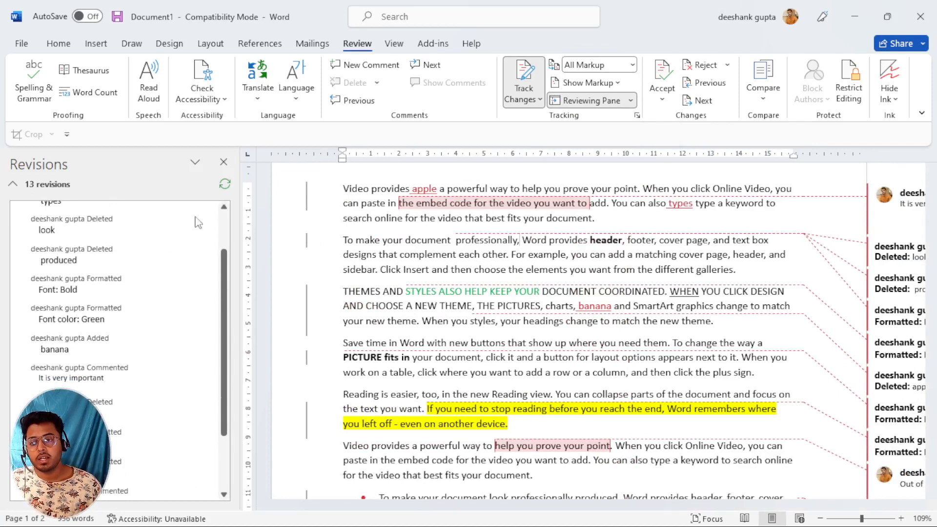
{"action": "left_click", "coordinate": [224, 161]}
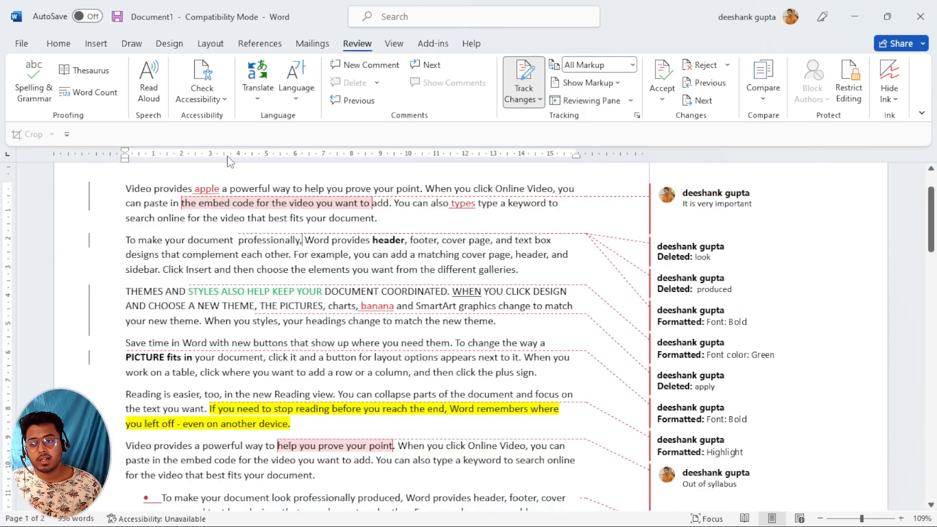
{"action": "left_click", "coordinate": [631, 100]}
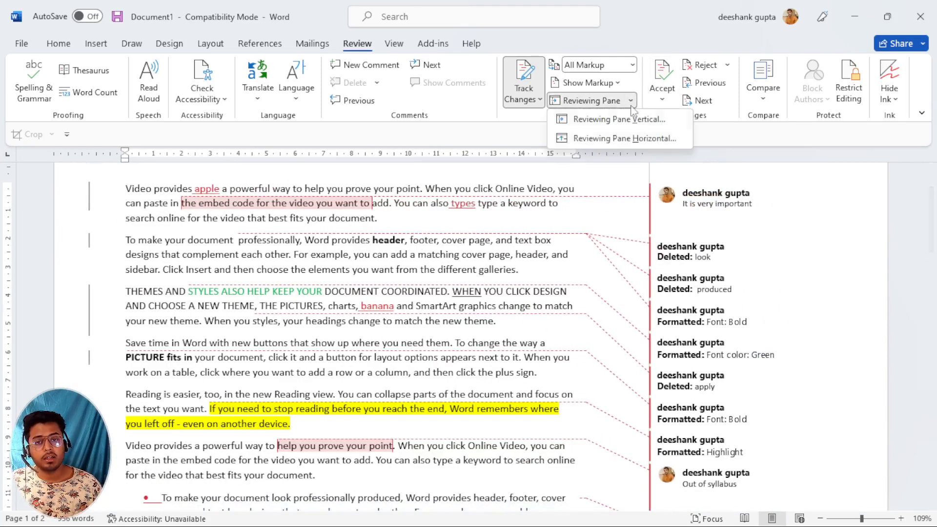
Show the Reviewing Pane horizontally below the document and scroll through the revisions.
{"action": "left_click", "coordinate": [625, 139]}
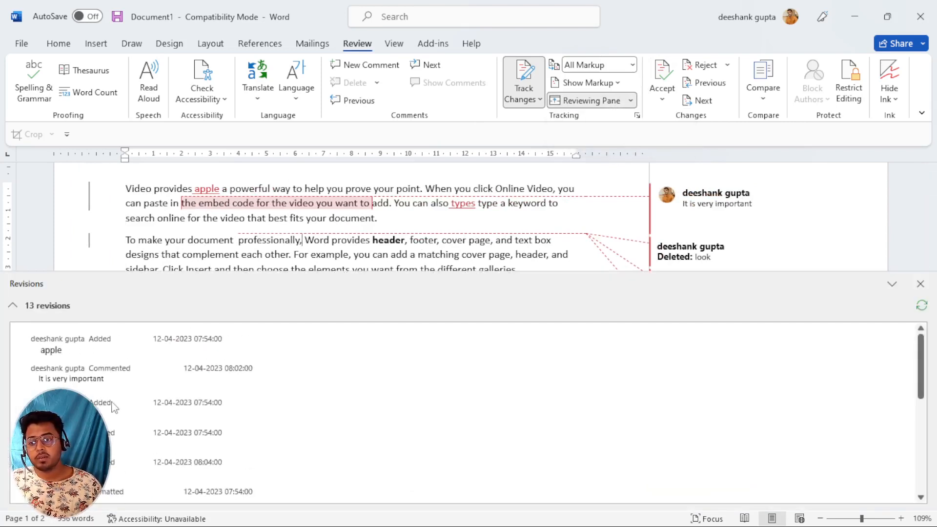
{"action": "scroll", "coordinate": [114, 407], "scroll_direction": "down", "scroll_amount": 10}
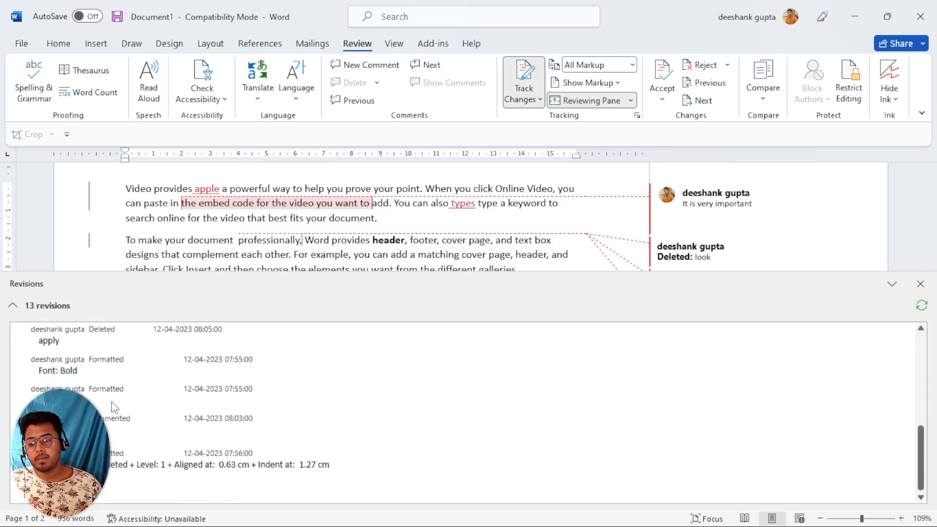
{"action": "scroll", "coordinate": [114, 407], "scroll_direction": "up", "scroll_amount": 5}
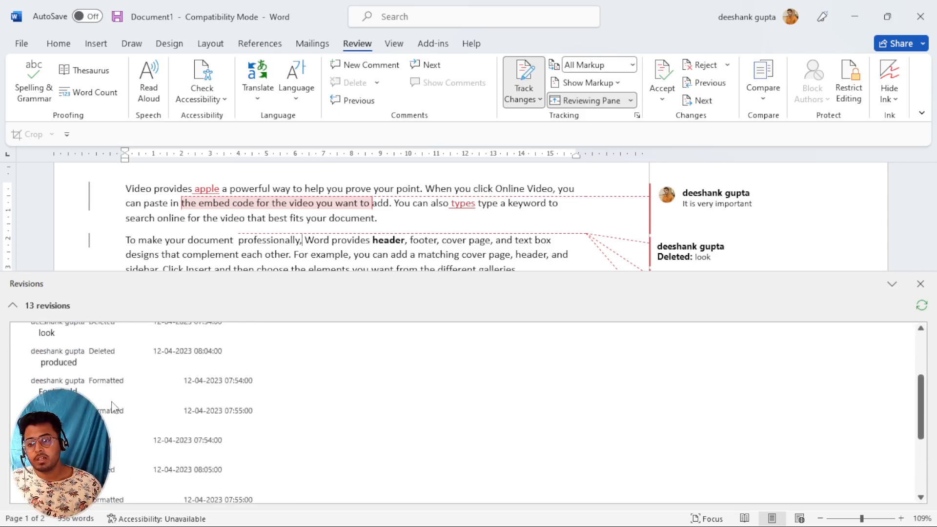
{"action": "scroll", "coordinate": [112, 402], "scroll_direction": "up", "scroll_amount": 5}
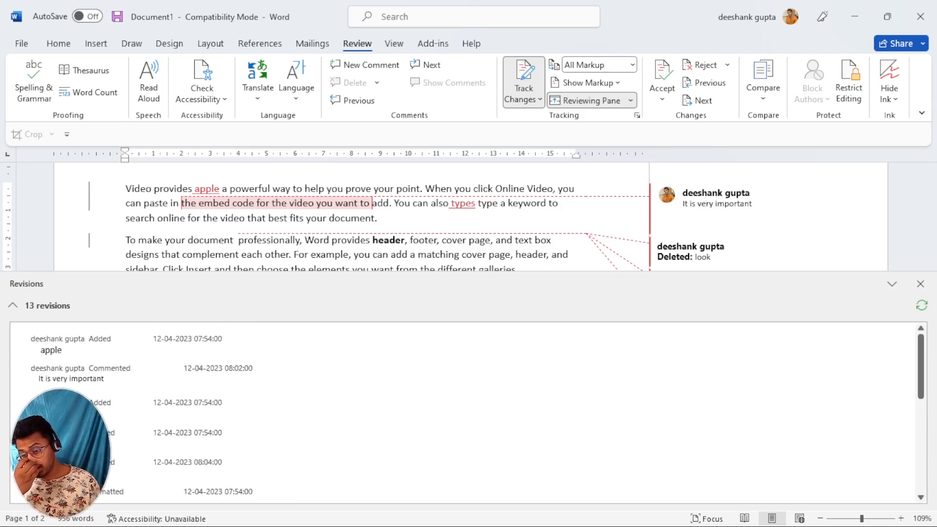
{"action": "scroll", "coordinate": [463, 412], "scroll_direction": "down", "scroll_amount": 3}
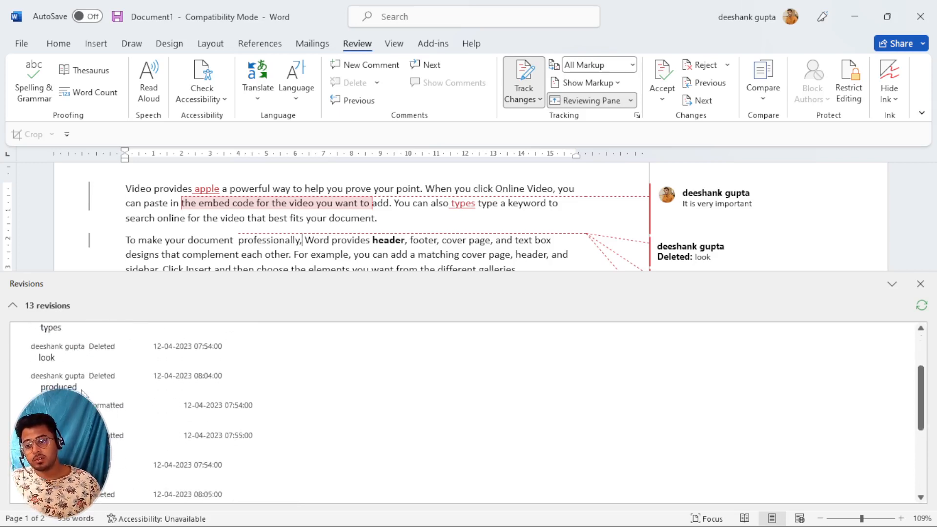
{"action": "scroll", "coordinate": [83, 392], "scroll_direction": "down", "scroll_amount": 5}
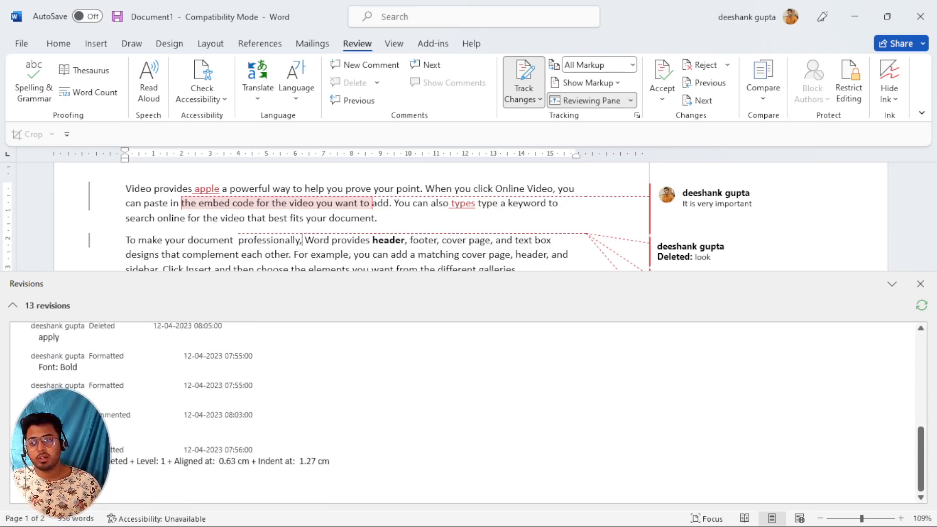
{"action": "scroll", "coordinate": [83, 393], "scroll_direction": "up", "scroll_amount": 2}
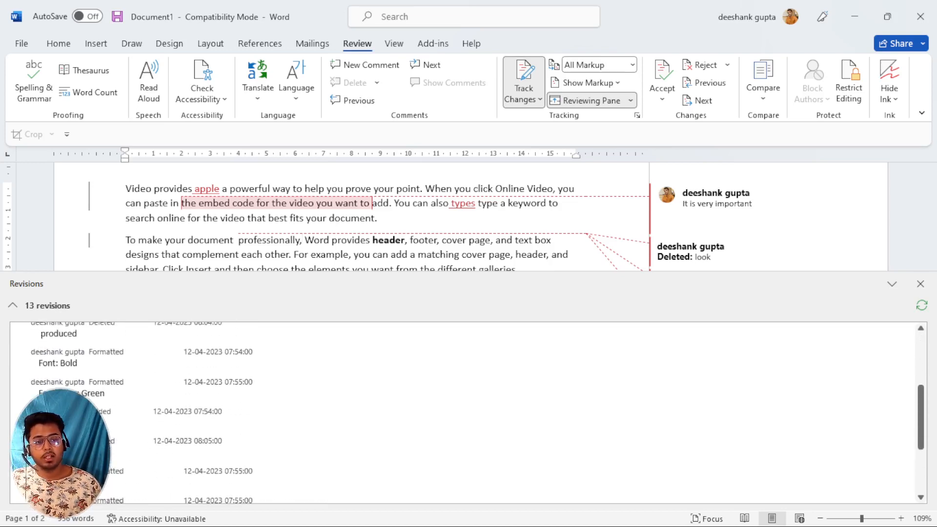
Close the horizontal Reviewing Pane and select the 'It is very important' comment.
{"action": "left_click", "coordinate": [920, 284]}
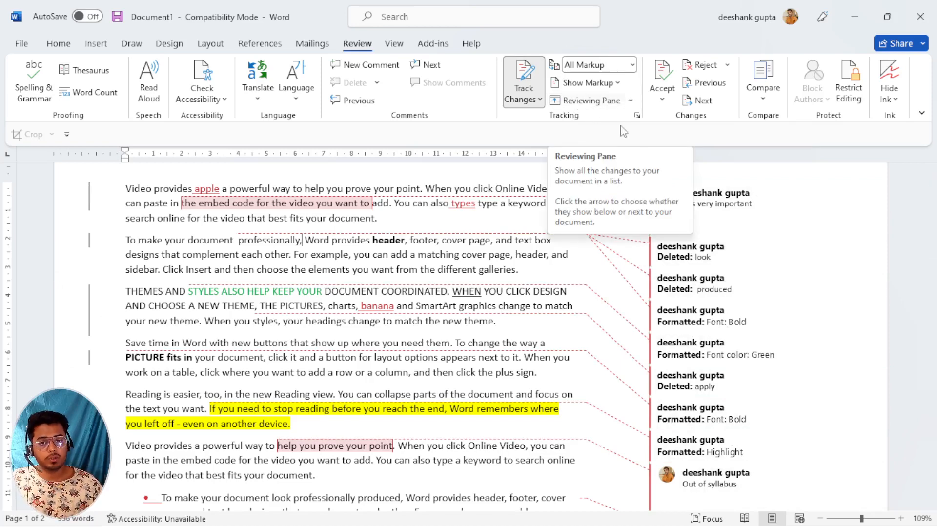
{"action": "scroll", "coordinate": [511, 309], "scroll_direction": "up", "scroll_amount": 2}
{"action": "scroll", "coordinate": [511, 309], "scroll_direction": "up", "scroll_amount": 1}
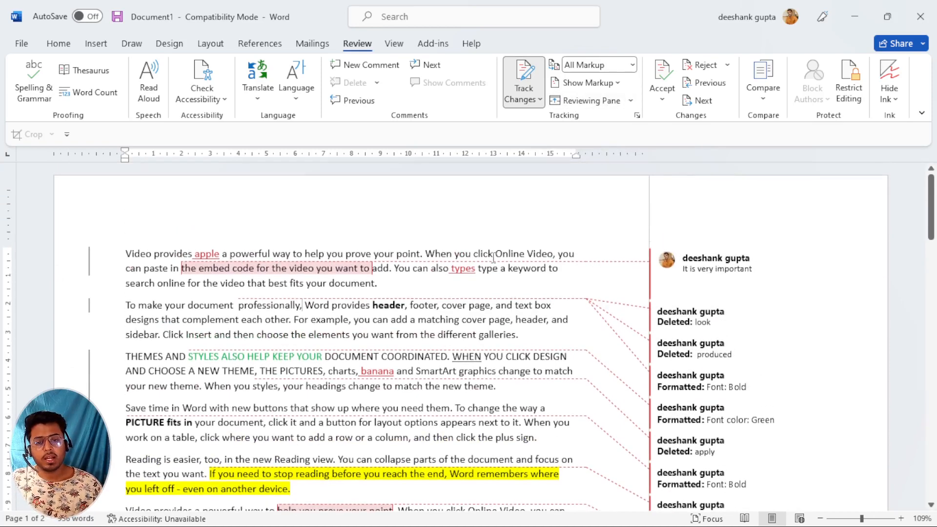
{"action": "left_click", "coordinate": [693, 262]}
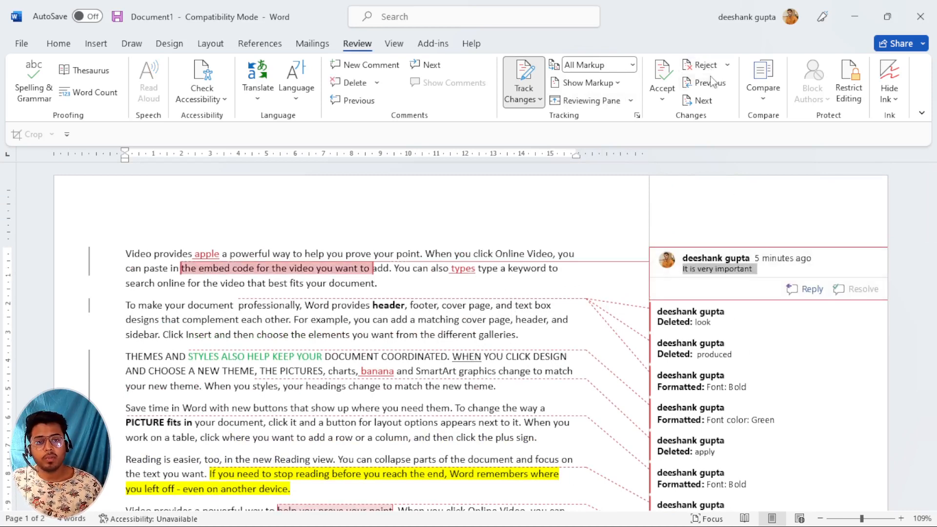
{"action": "left_click", "coordinate": [702, 100]}
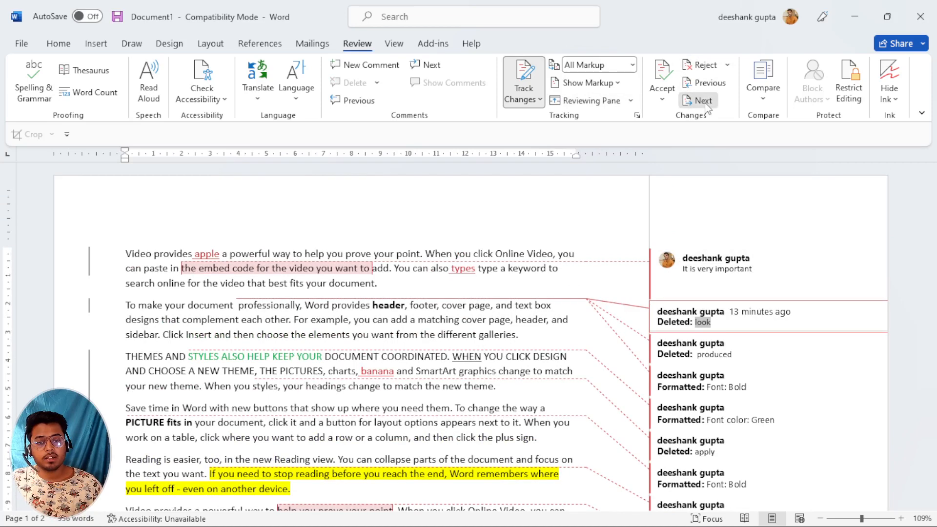
{"action": "left_click", "coordinate": [703, 101]}
{"action": "left_click", "coordinate": [703, 100]}
{"action": "left_click", "coordinate": [702, 100]}
{"action": "left_click", "coordinate": [703, 101]}
{"action": "left_click", "coordinate": [704, 101]}
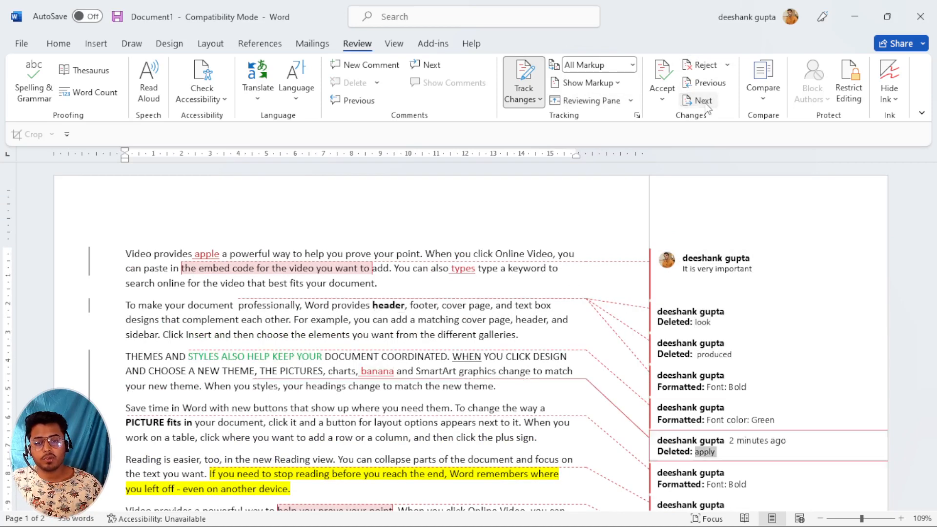
{"action": "left_click", "coordinate": [432, 65]}
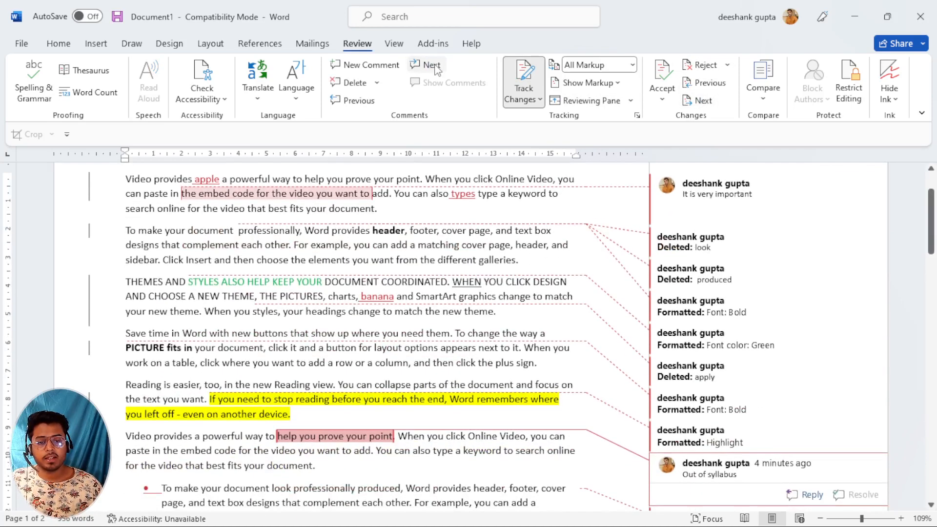
{"action": "left_click", "coordinate": [356, 102]}
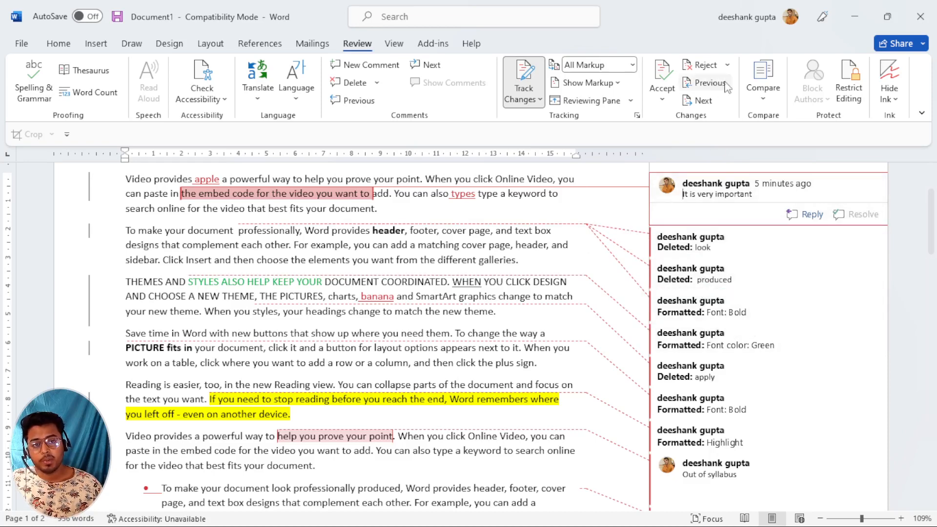
{"action": "left_click", "coordinate": [703, 100]}
{"action": "left_click", "coordinate": [703, 101]}
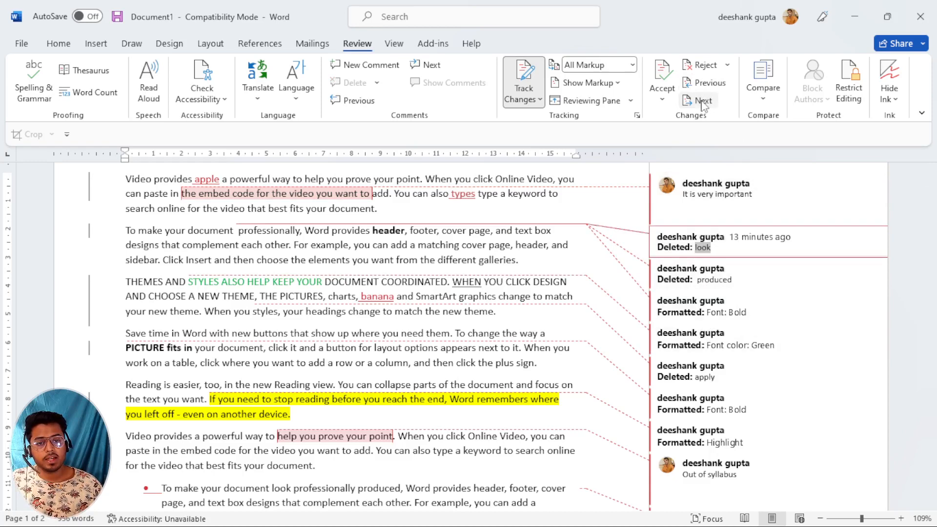
{"action": "left_click", "coordinate": [702, 101]}
{"action": "left_click", "coordinate": [703, 101]}
{"action": "left_click", "coordinate": [702, 101]}
{"action": "left_click", "coordinate": [703, 101]}
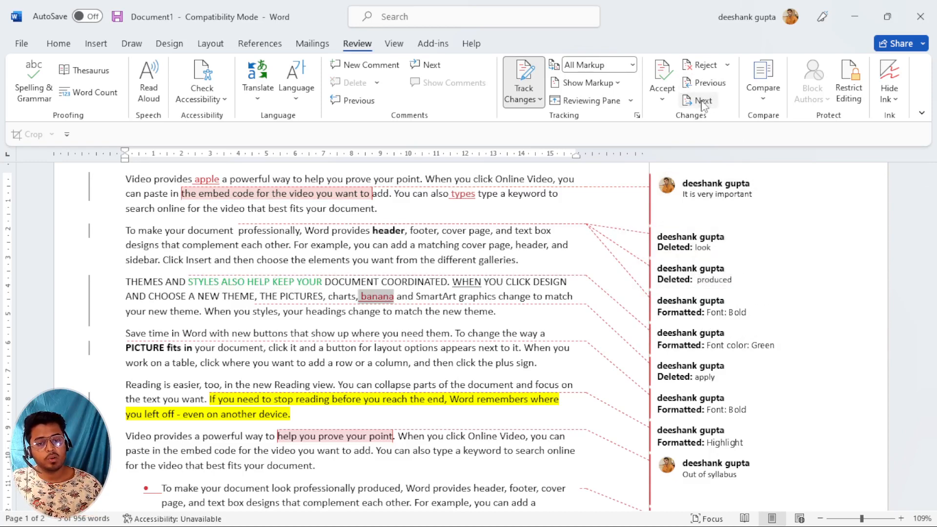
{"action": "left_click", "coordinate": [702, 101]}
{"action": "left_click", "coordinate": [702, 101]}
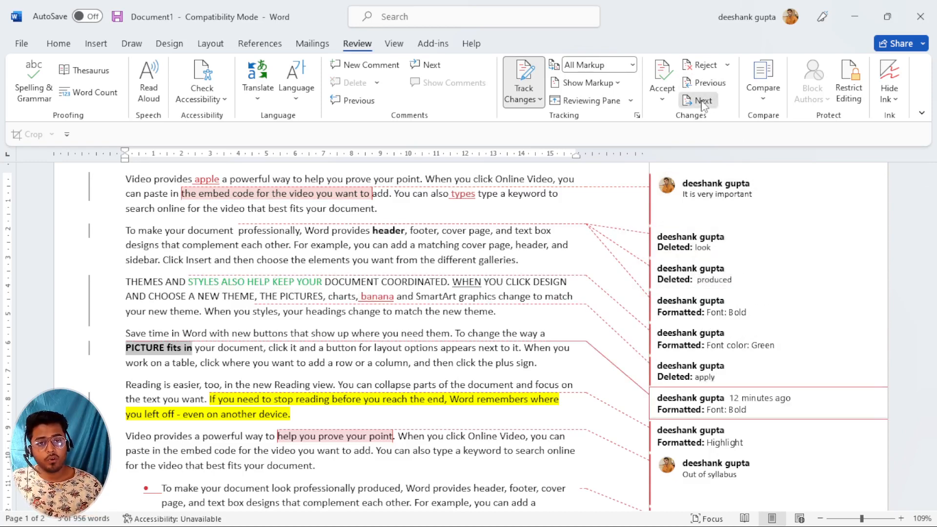
{"action": "left_click", "coordinate": [703, 100]}
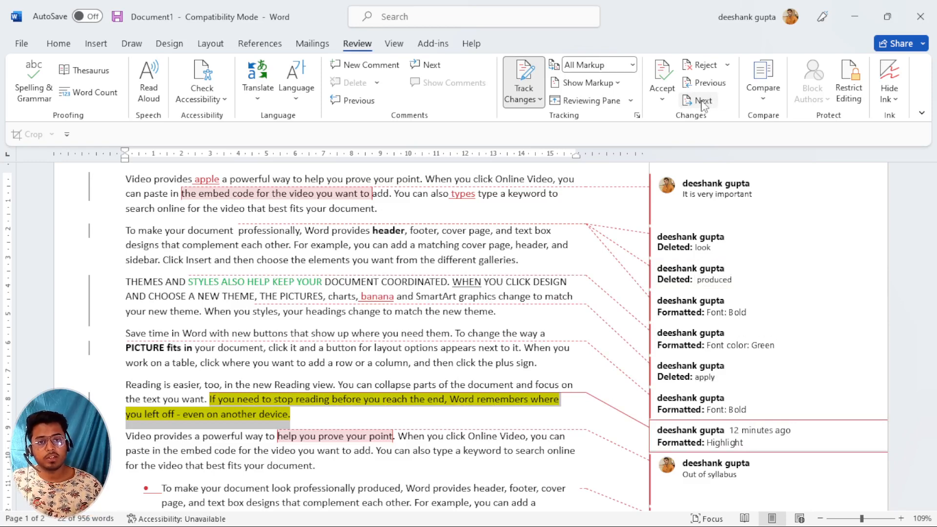
{"action": "left_click", "coordinate": [711, 84]}
{"action": "left_click", "coordinate": [712, 84]}
{"action": "left_click", "coordinate": [712, 83]}
{"action": "left_click", "coordinate": [713, 85]}
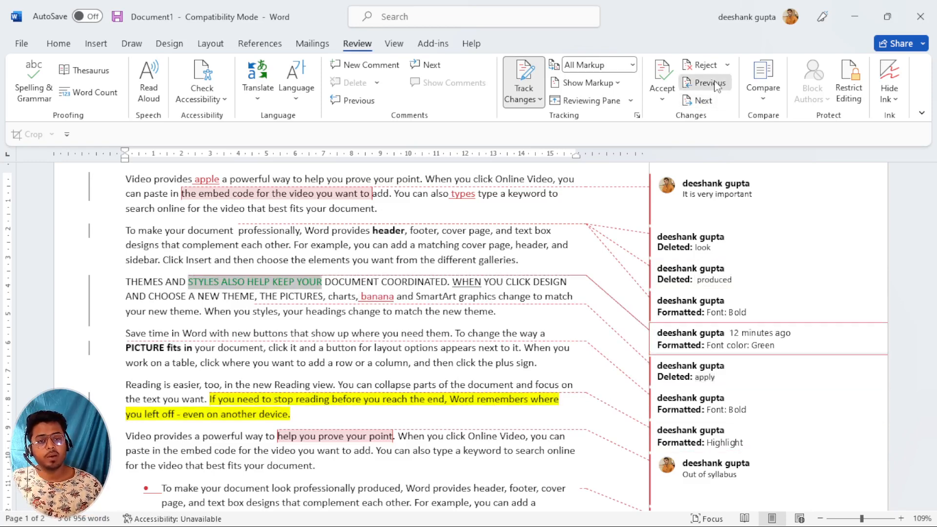
{"action": "left_click", "coordinate": [713, 84]}
{"action": "left_click", "coordinate": [713, 84]}
{"action": "left_click", "coordinate": [713, 83]}
{"action": "left_click", "coordinate": [713, 83]}
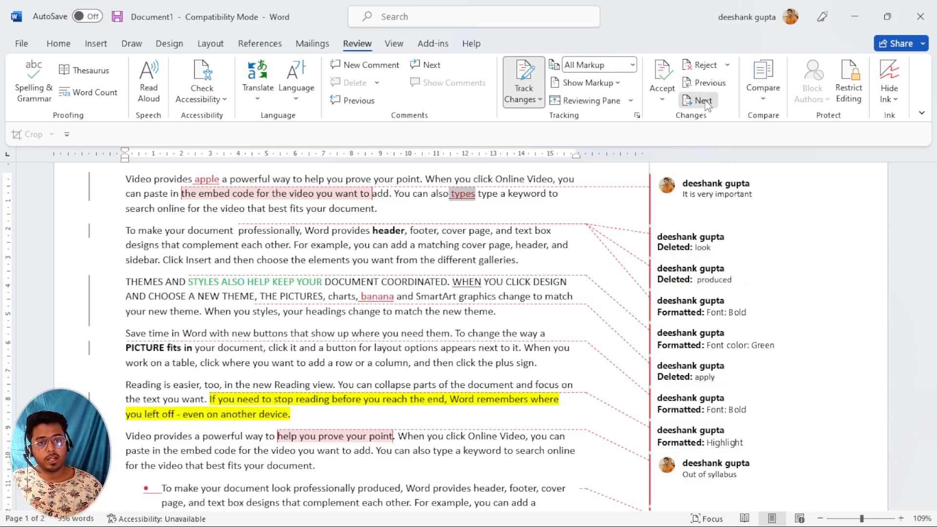
{"action": "left_click", "coordinate": [706, 101]}
{"action": "left_click", "coordinate": [706, 101]}
{"action": "left_click", "coordinate": [706, 101]}
{"action": "left_click", "coordinate": [705, 100]}
{"action": "left_click", "coordinate": [705, 100]}
{"action": "left_click", "coordinate": [706, 86]}
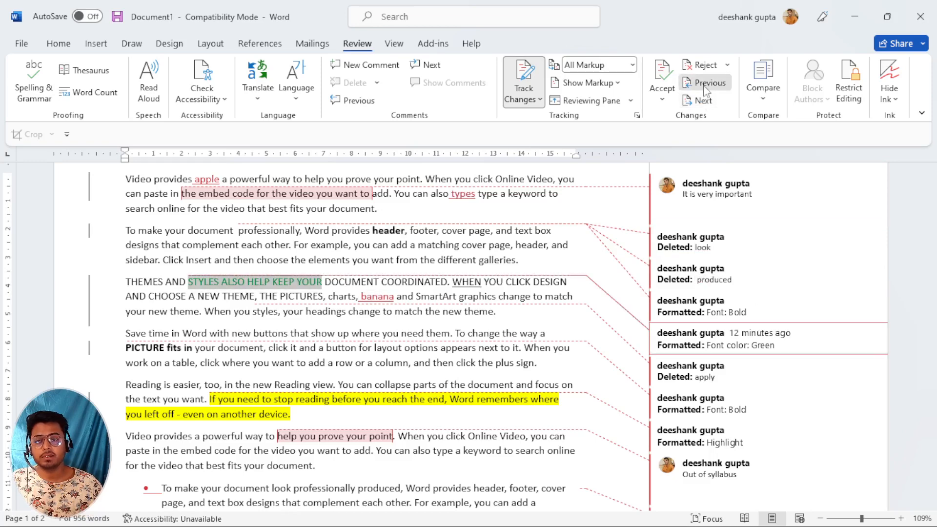
{"action": "left_click", "coordinate": [706, 84]}
{"action": "left_click", "coordinate": [706, 83]}
{"action": "left_click", "coordinate": [705, 84]}
{"action": "left_click", "coordinate": [706, 84]}
{"action": "left_click", "coordinate": [705, 83]}
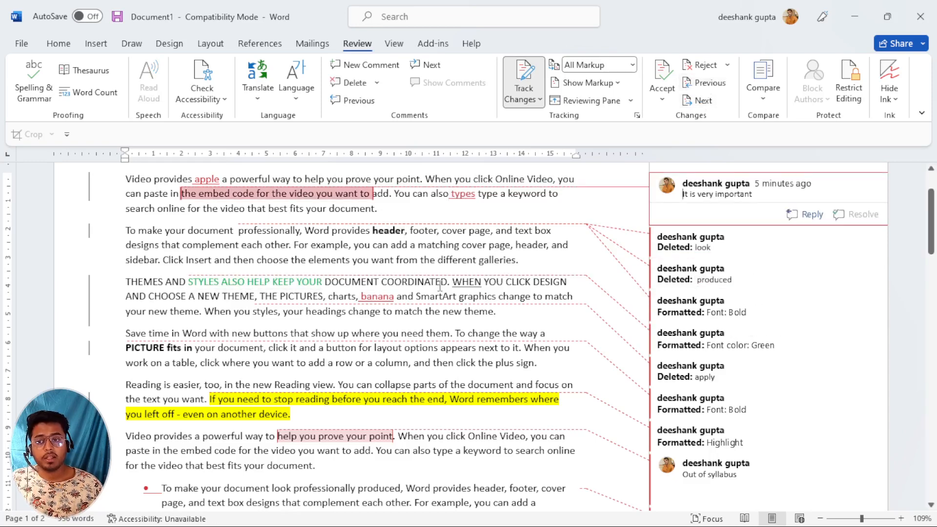
{"action": "scroll", "coordinate": [319, 278], "scroll_direction": "up", "scroll_amount": 2}
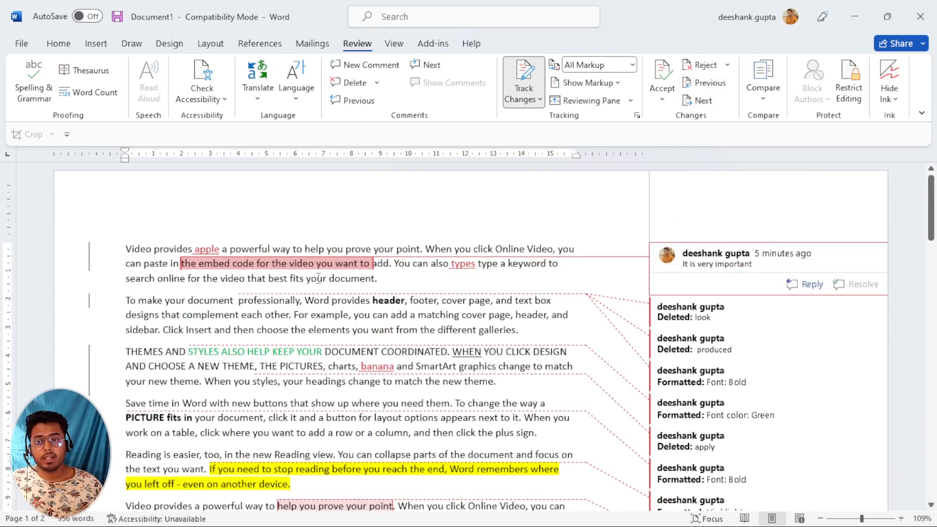
Accept the inserted word 'types' and reject the deletion of 'look'.
{"action": "left_click", "coordinate": [666, 78]}
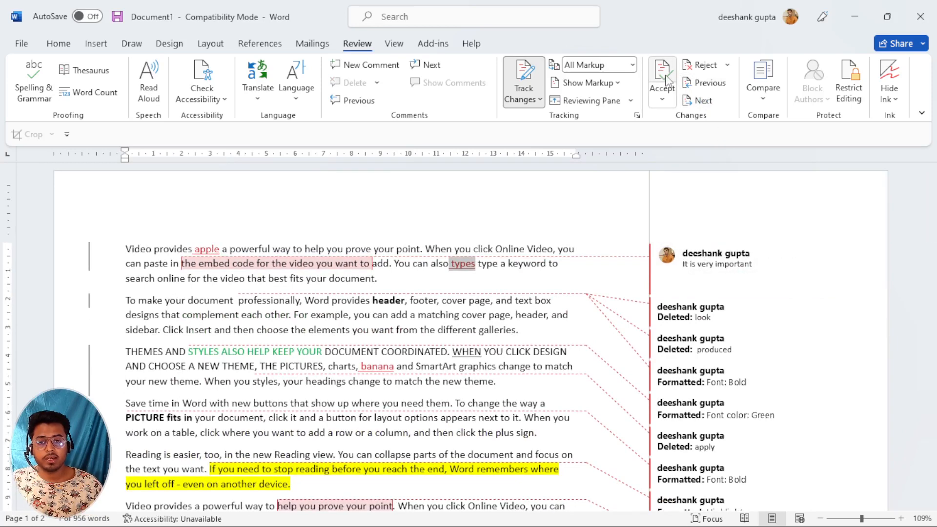
{"action": "left_click", "coordinate": [665, 78]}
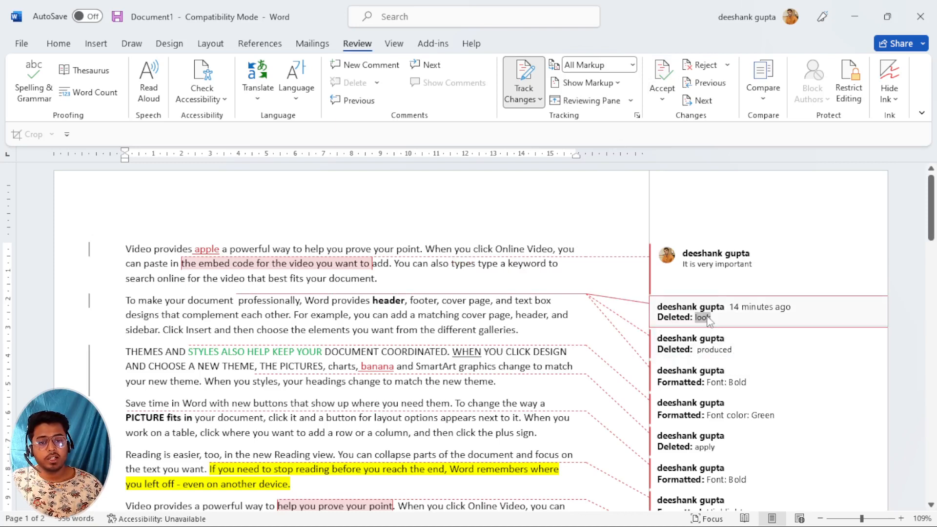
{"action": "left_click", "coordinate": [710, 65]}
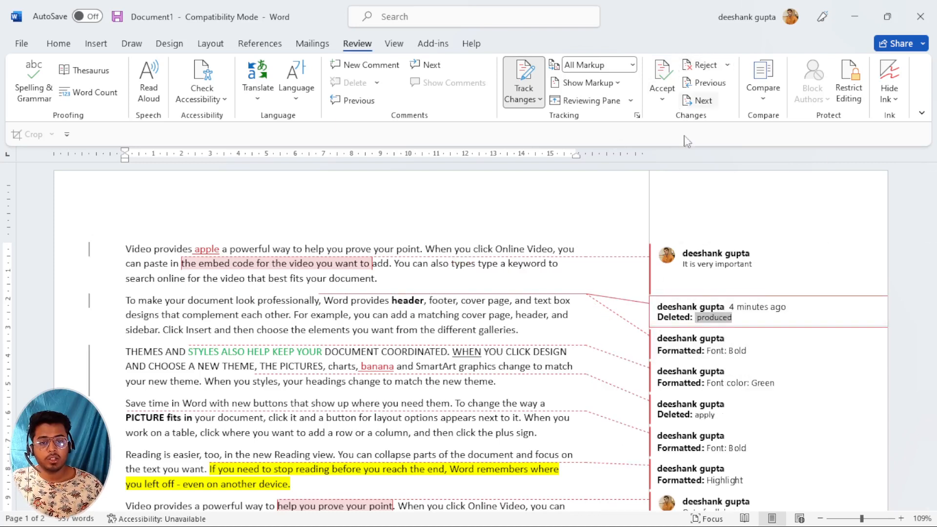
Restore 'produced' by rejecting its tracked deletion.
{"action": "double_click", "coordinate": [251, 302]}
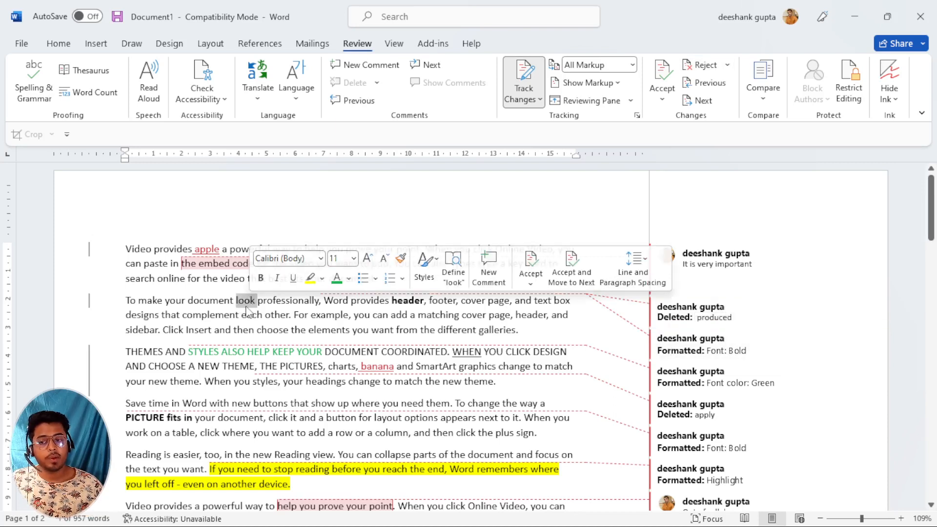
{"action": "left_click", "coordinate": [274, 305]}
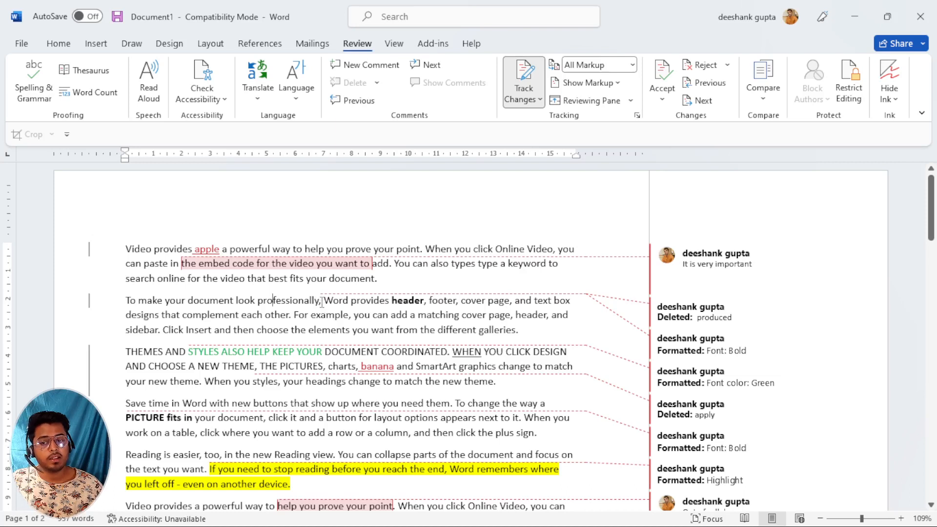
{"action": "left_click", "coordinate": [708, 72]}
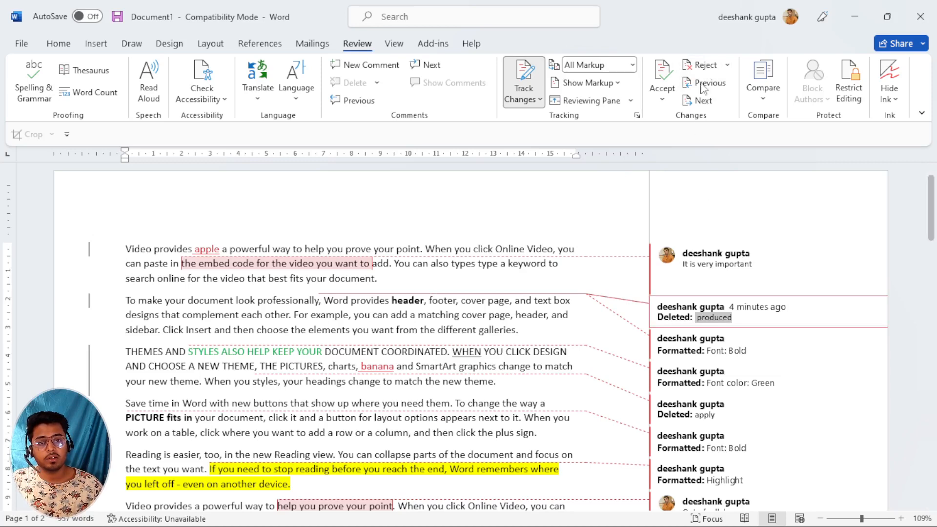
{"action": "left_click", "coordinate": [706, 67]}
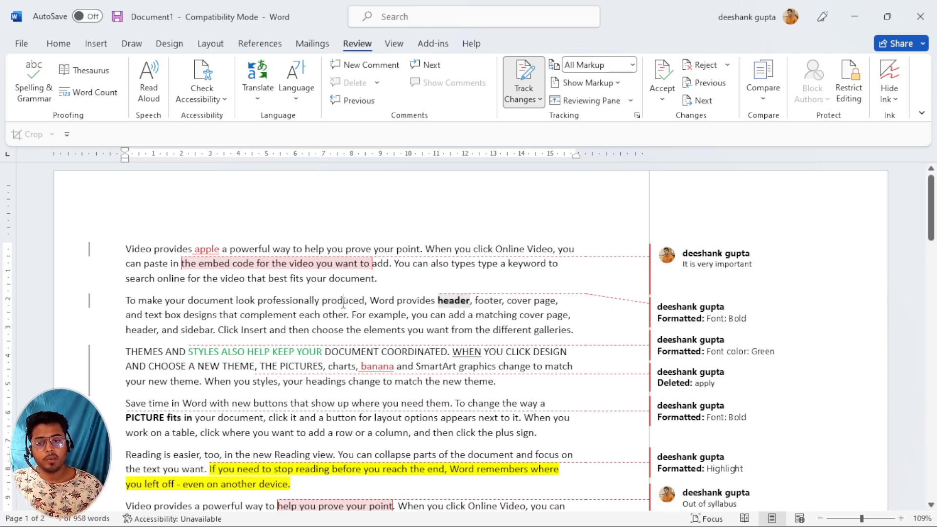
Accept the bold formatting on the header and the green font colour change.
{"action": "left_click", "coordinate": [732, 305]}
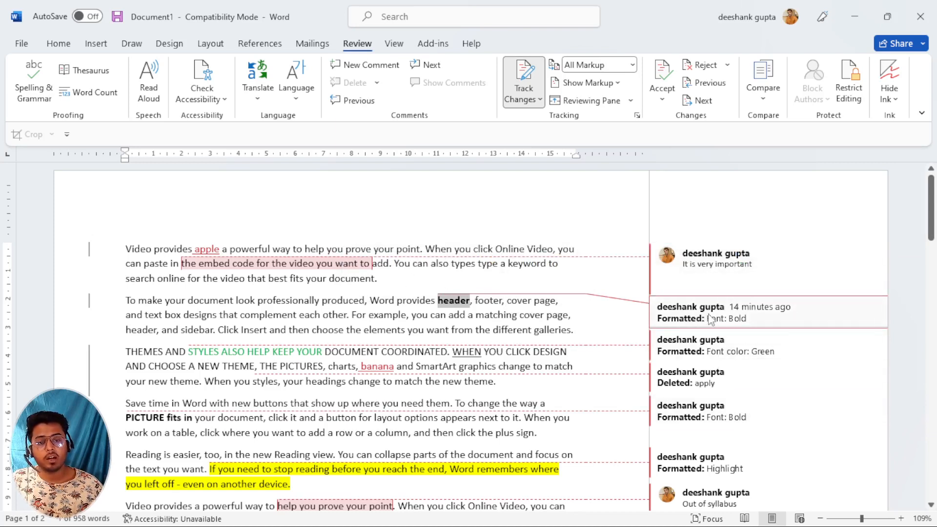
{"action": "left_click", "coordinate": [662, 72]}
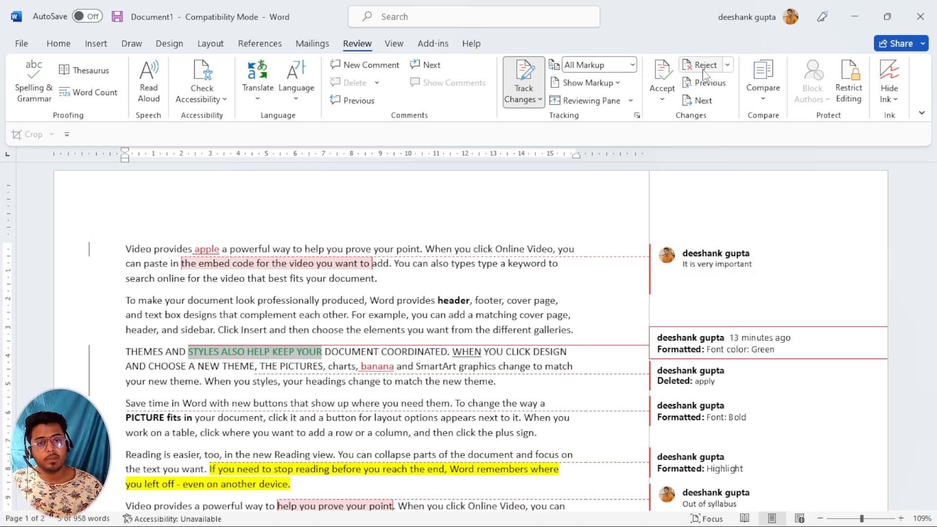
{"action": "left_click", "coordinate": [662, 81]}
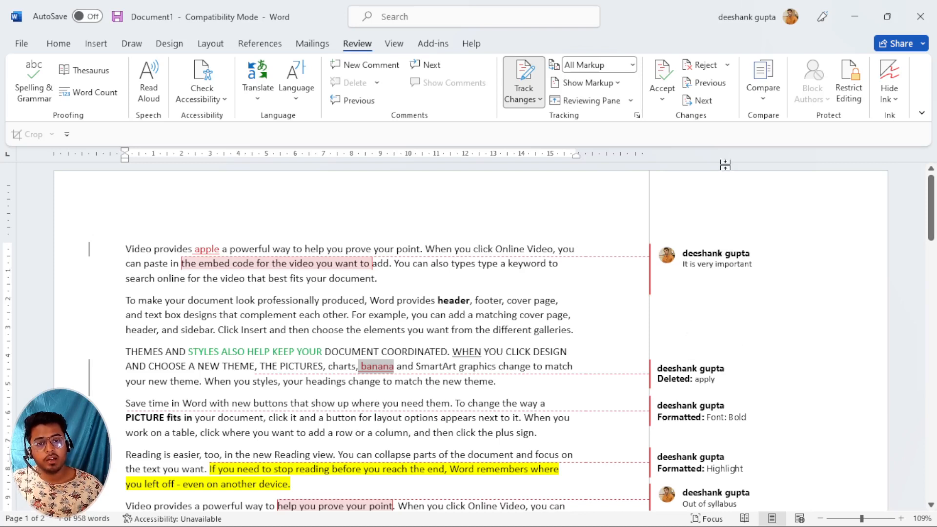
Reject the 'banana' insertion to restore 'apply' and accept bold on 'PICTURE fits in'.
{"action": "left_click", "coordinate": [702, 65]}
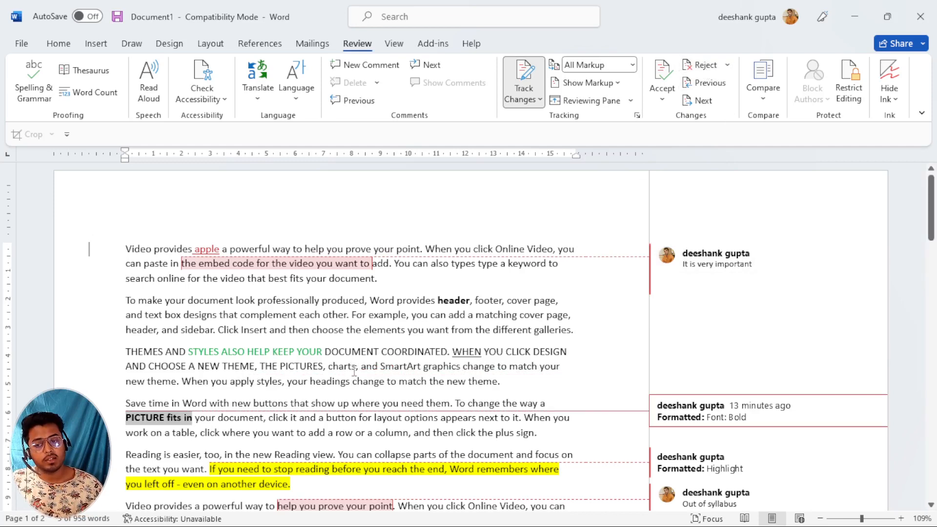
{"action": "scroll", "coordinate": [331, 386], "scroll_direction": "down", "scroll_amount": 1}
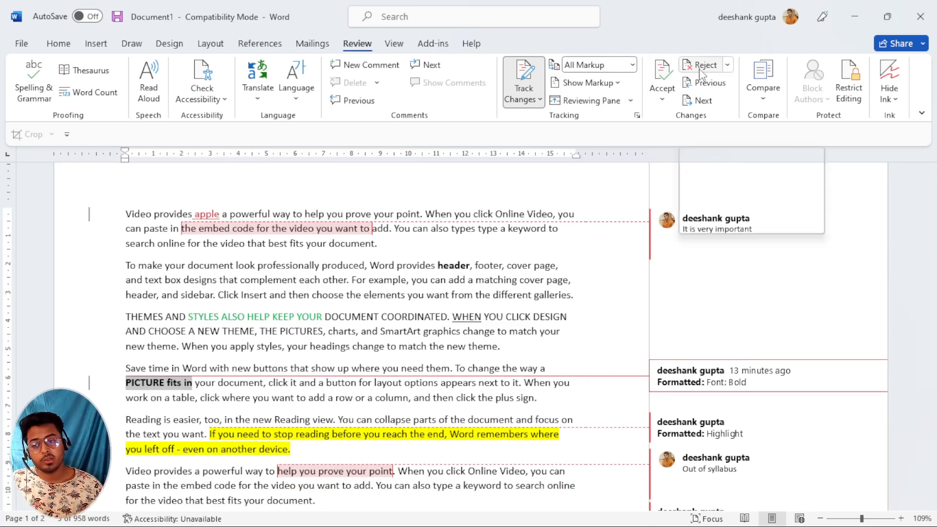
{"action": "left_click", "coordinate": [662, 74]}
{"action": "triple_click", "coordinate": [144, 385]}
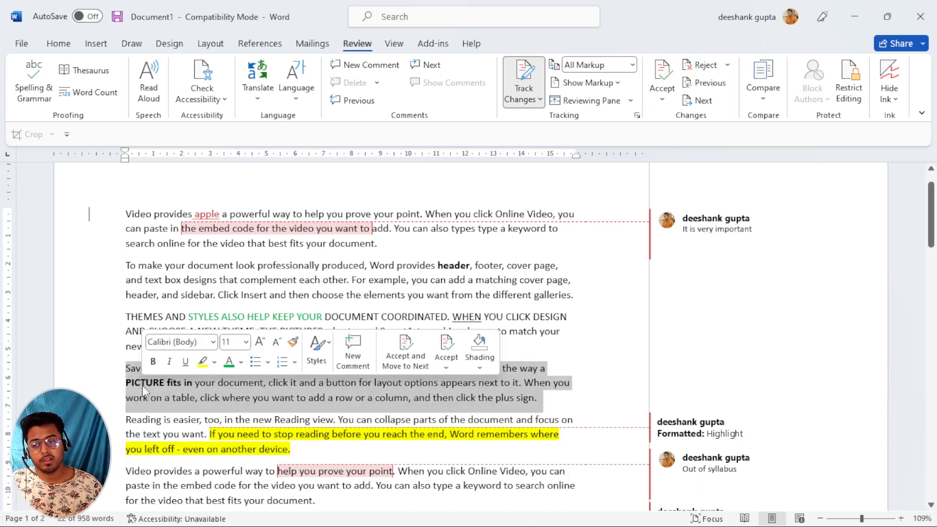
{"action": "left_click", "coordinate": [151, 381]}
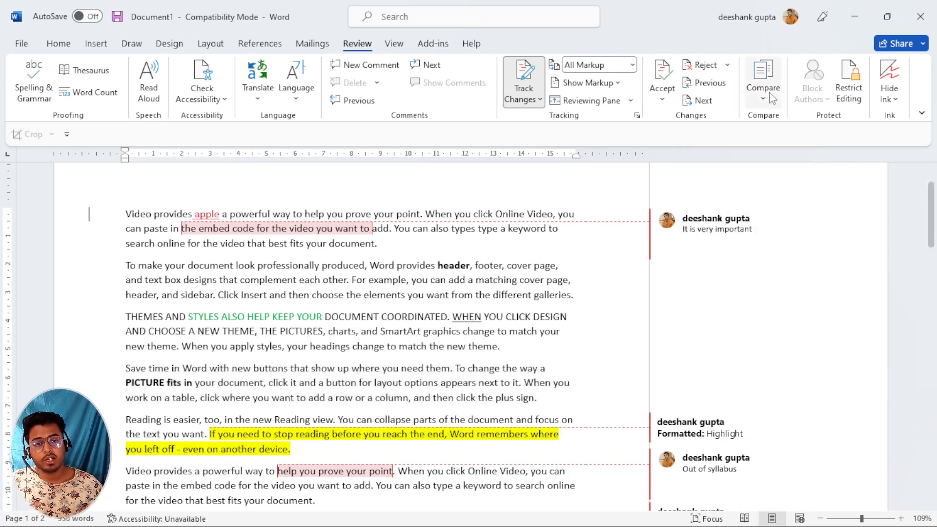
{"action": "left_click", "coordinate": [707, 71]}
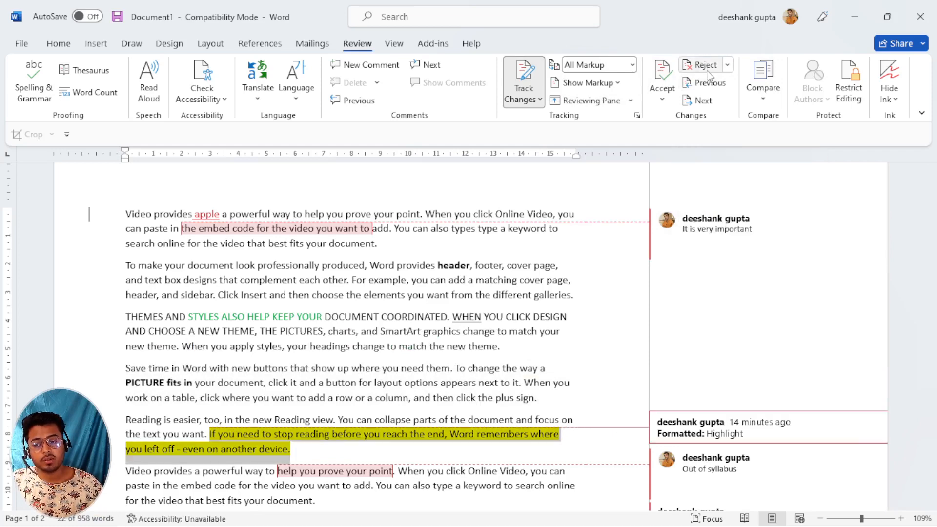
Reject the yellow highlight formatting change.
{"action": "left_click", "coordinate": [707, 73]}
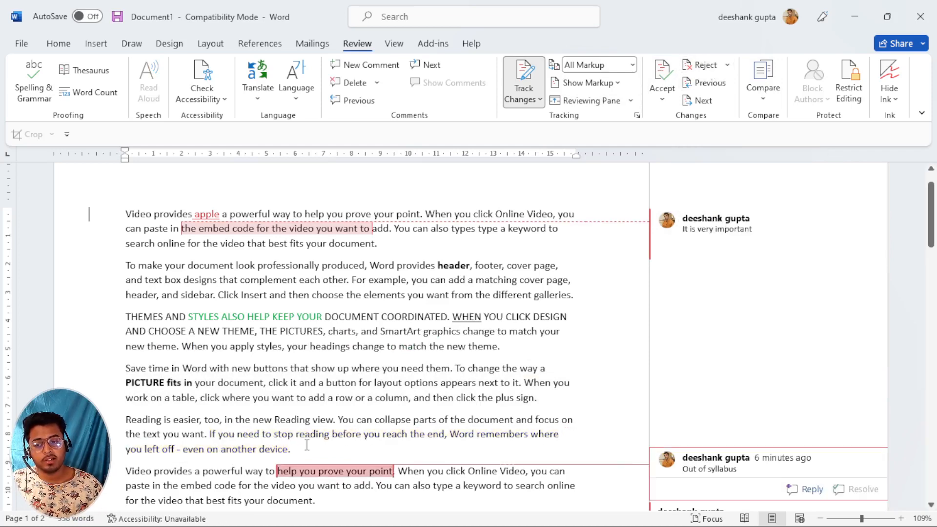
{"action": "scroll", "coordinate": [289, 449], "scroll_direction": "down", "scroll_amount": 3}
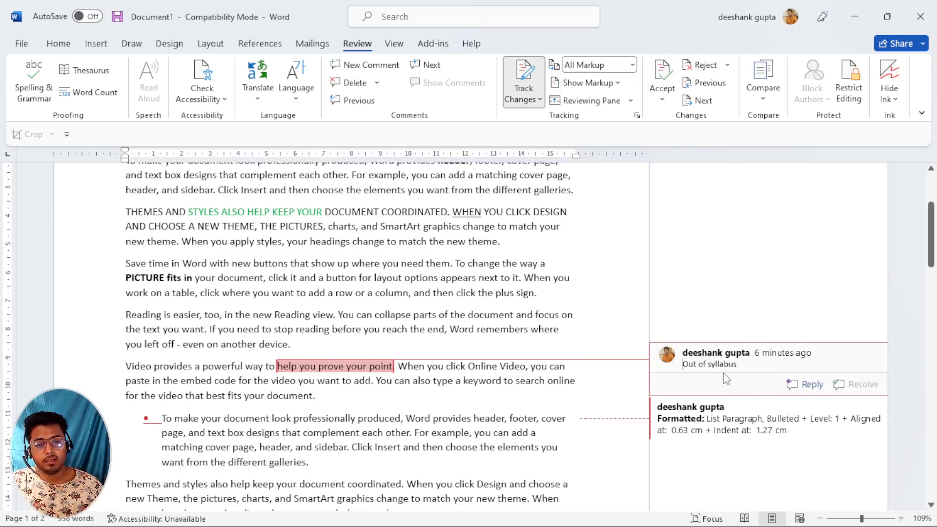
{"action": "left_click", "coordinate": [666, 73]}
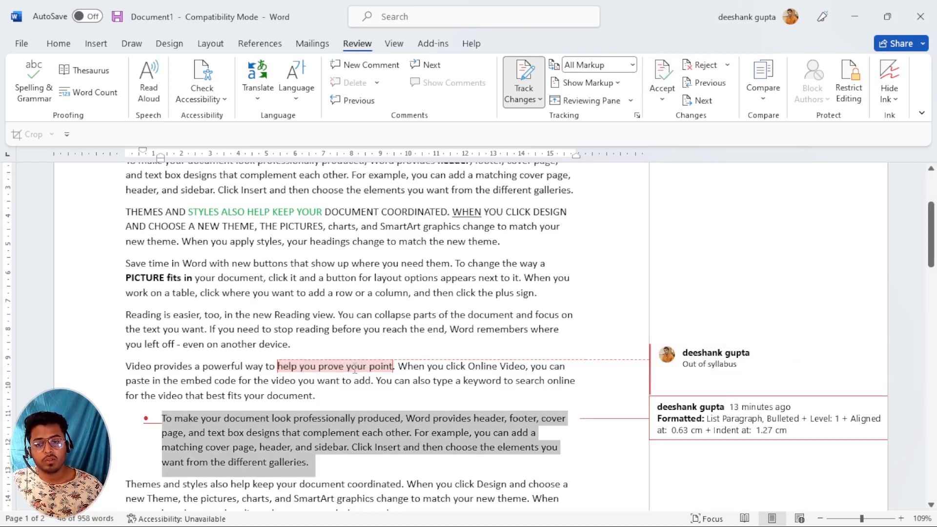
Delete the 'Out of syllabus' comment, accept the bullet formatting, and reject 'It is very important'.
{"action": "left_click", "coordinate": [803, 388]}
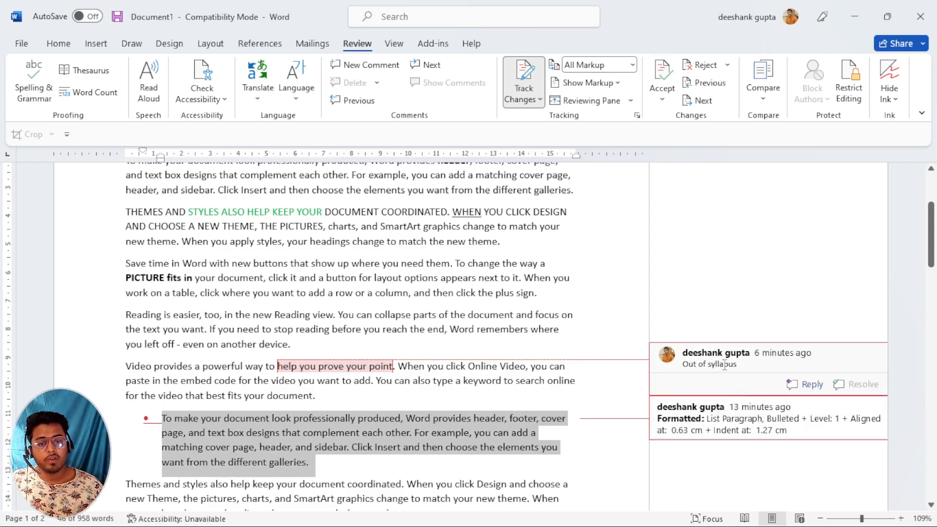
{"action": "left_click", "coordinate": [702, 66]}
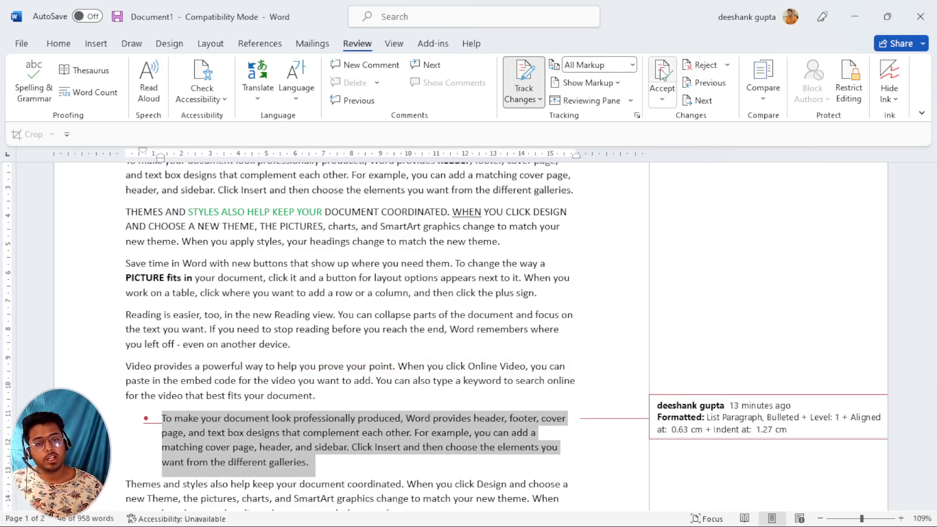
{"action": "left_click", "coordinate": [660, 69]}
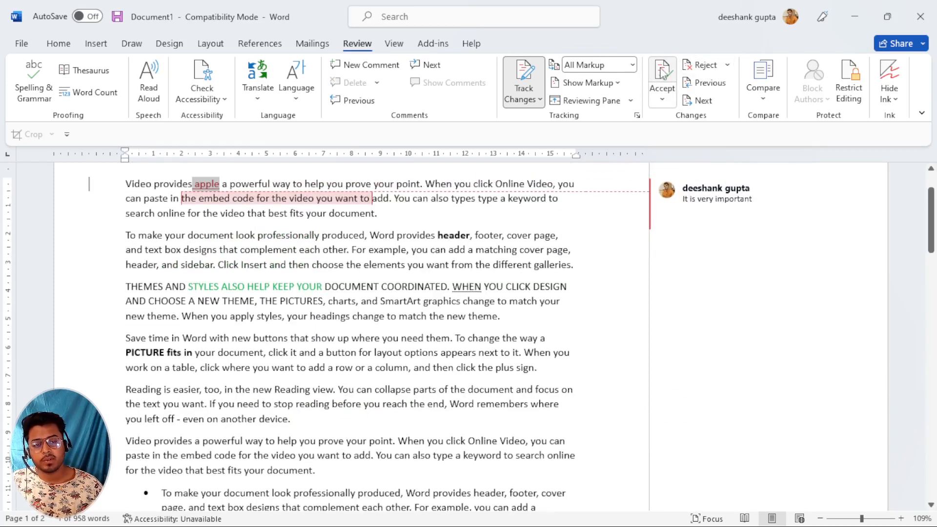
{"action": "left_click", "coordinate": [708, 67]}
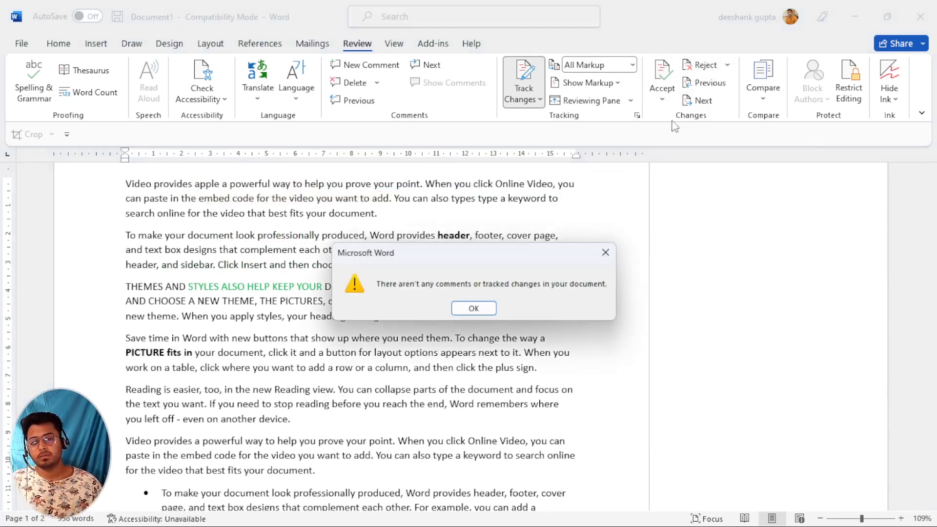
Dismiss the no-changes message and undo the review decisions with Ctrl+Z three times.
{"action": "left_click", "coordinate": [474, 308]}
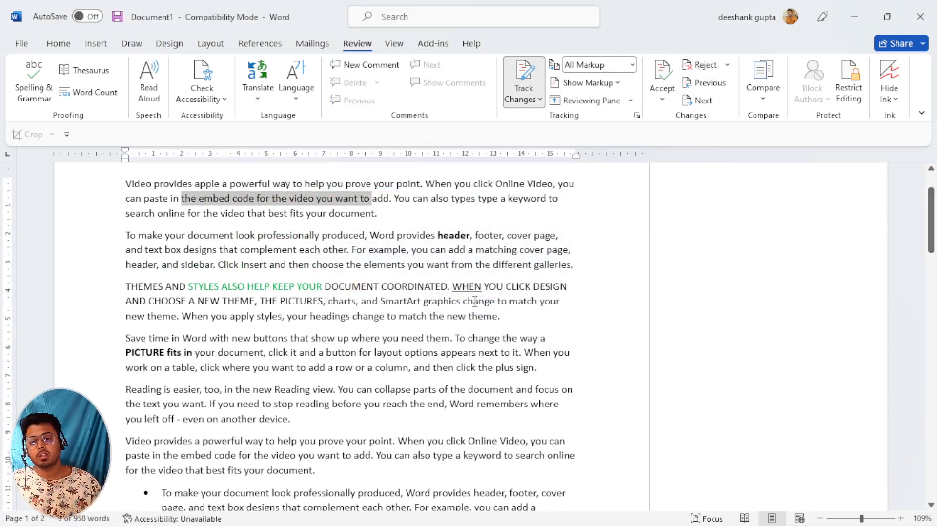
{"action": "left_click", "coordinate": [383, 279]}
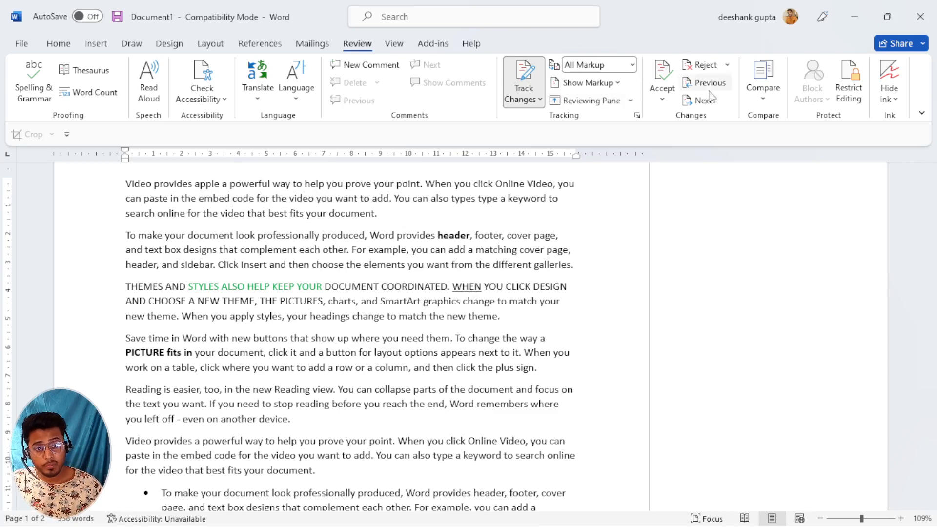
{"action": "key", "text": "ctrl+z"}
{"action": "key", "text": "ctrl+z"}
{"action": "key", "text": "ctrl+z"}
{"action": "key", "text": "ctrl+z"}
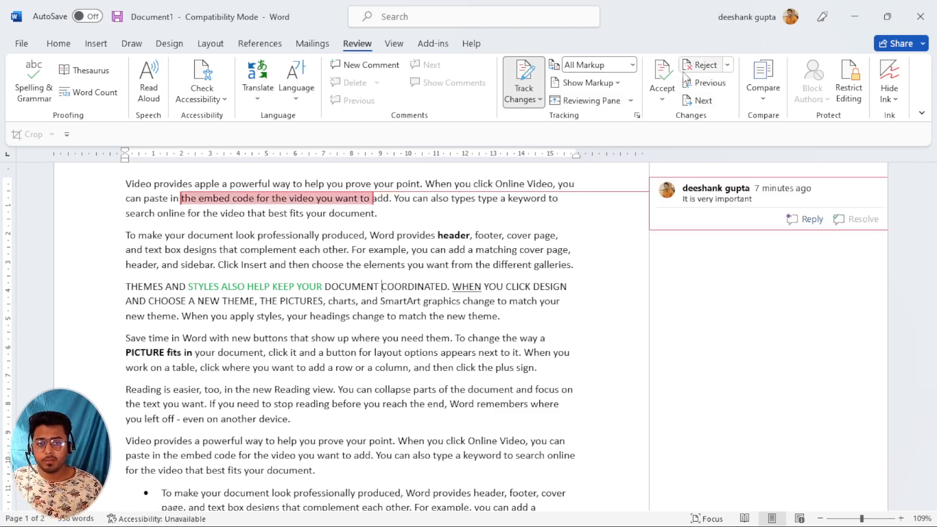
{"action": "key", "text": "ctrl+z"}
{"action": "key", "text": "ctrl+z"}
{"action": "key", "text": "ctrl+z"}
{"action": "key", "text": "ctrl+z"}
{"action": "key", "text": "ctrl+z"}
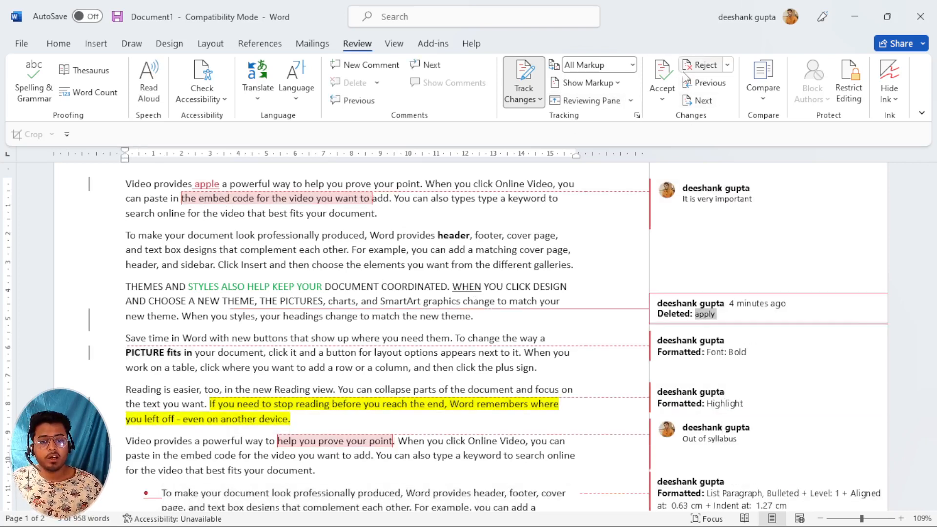
{"action": "key", "text": "ctrl+z"}
{"action": "key", "text": "ctrl+z"}
{"action": "key", "text": "ctrl+z"}
{"action": "key", "text": "ctrl+z"}
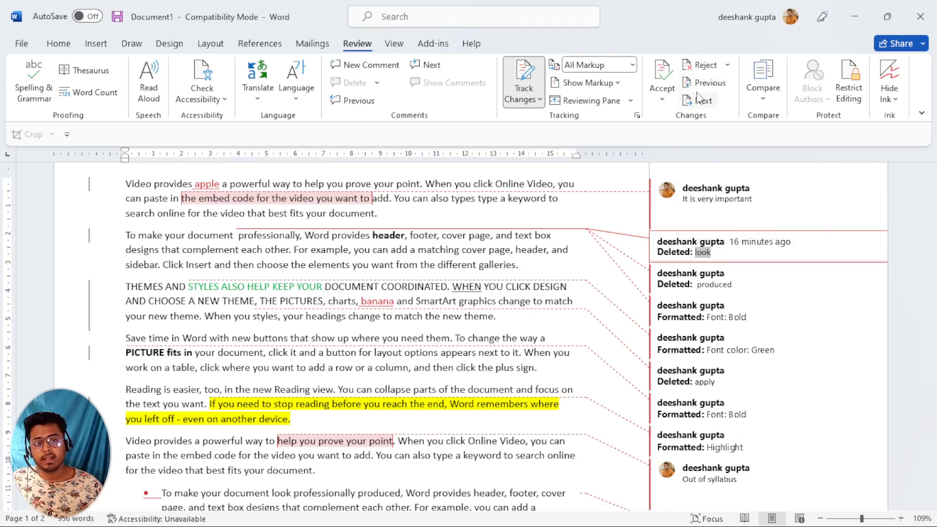
Open and close the Compare dropdown without choosing an option.
{"action": "left_click", "coordinate": [765, 98]}
{"action": "left_click", "coordinate": [766, 98]}
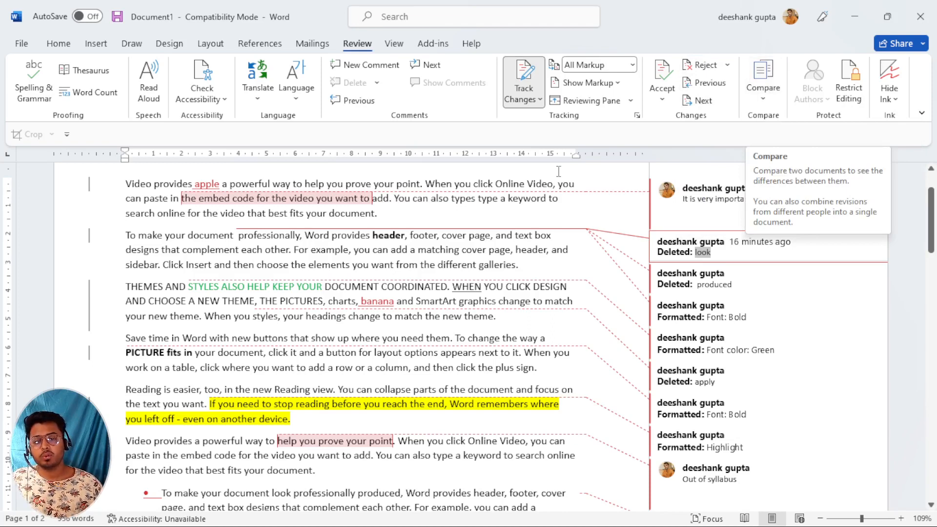
{"action": "left_click", "coordinate": [430, 278]}
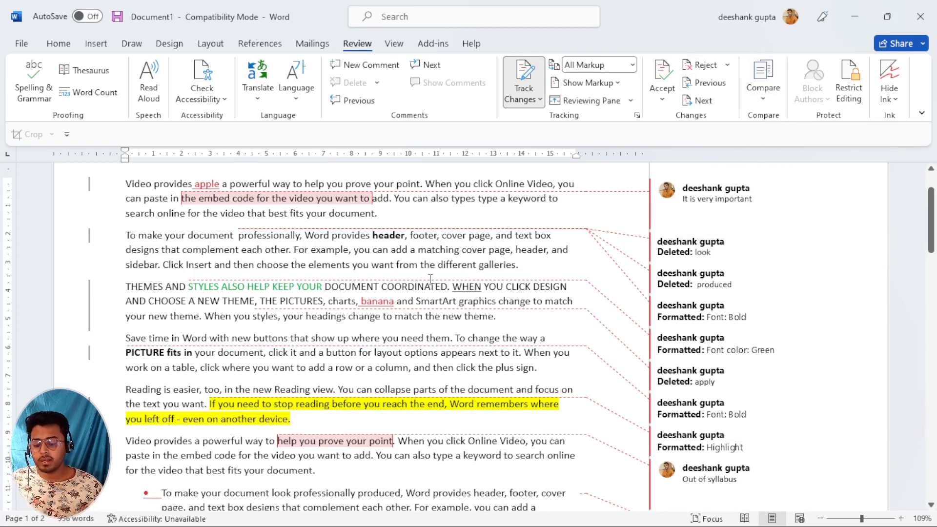
Create a new blank document and fill it with ten sample paragraphs using =rand(10).
{"action": "key", "text": "ctrl+n"}
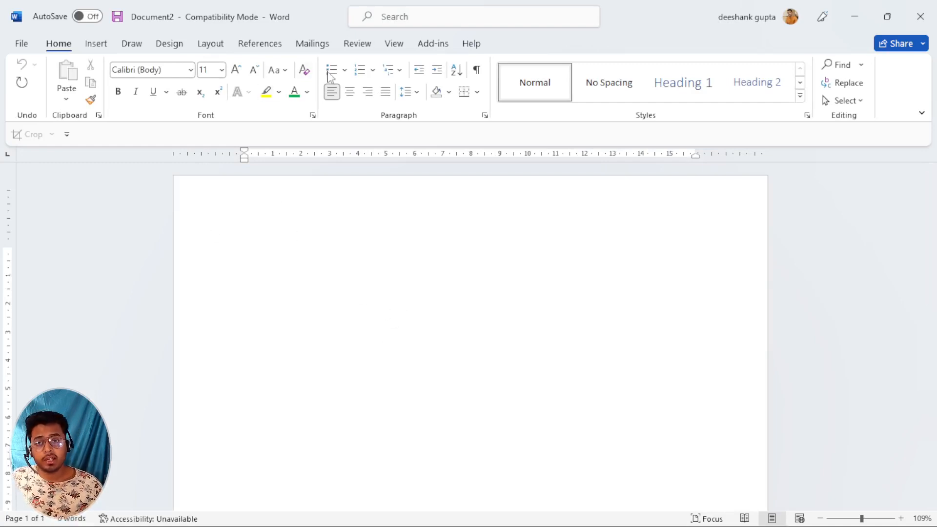
{"action": "left_click", "coordinate": [357, 45]}
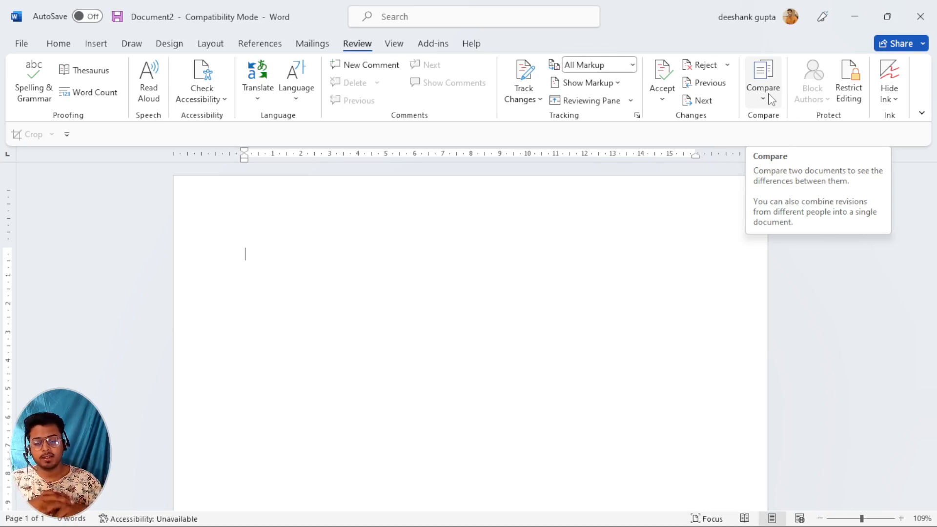
{"action": "type", "text": "=r"}
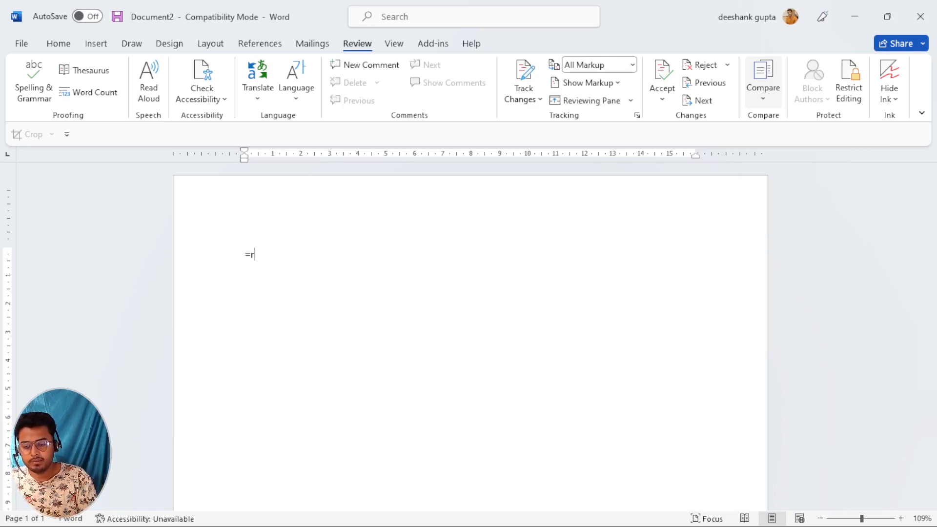
{"action": "type", "text": "and("}
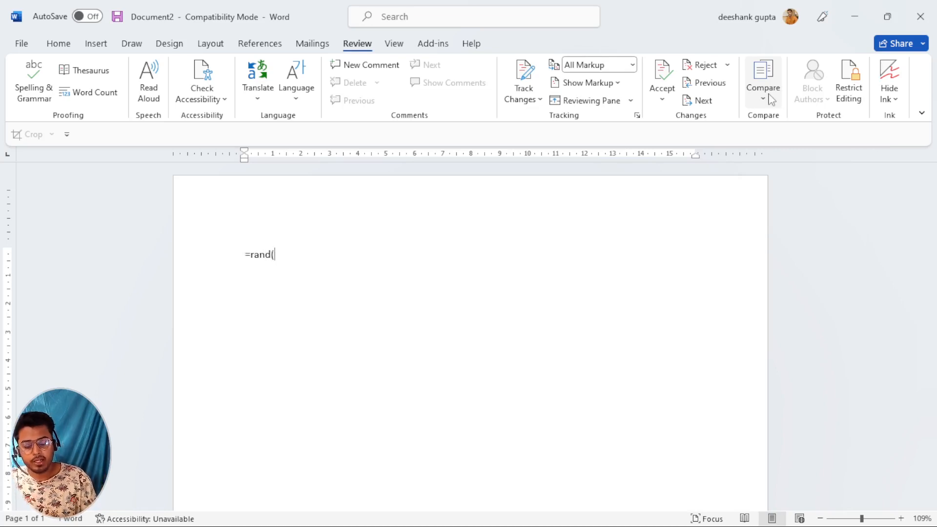
{"action": "type", "text": "10"}
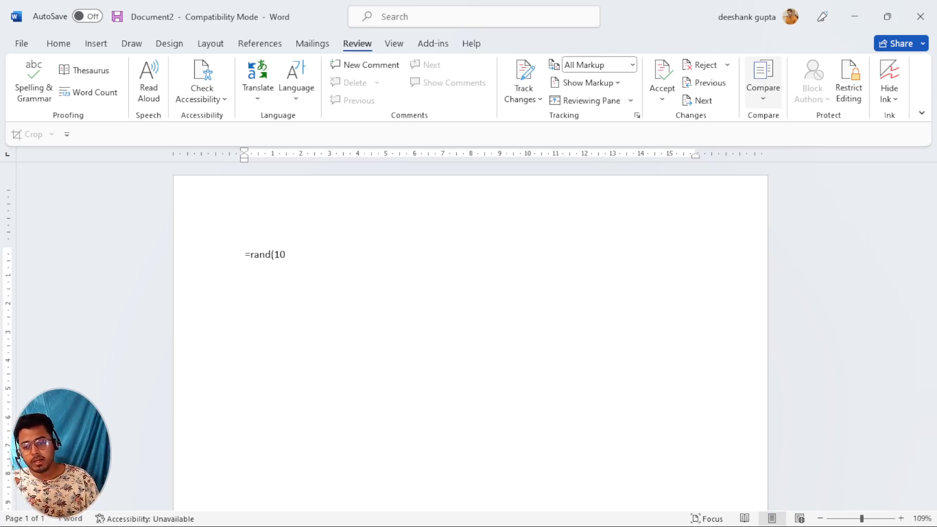
{"action": "type", "text": ")"}
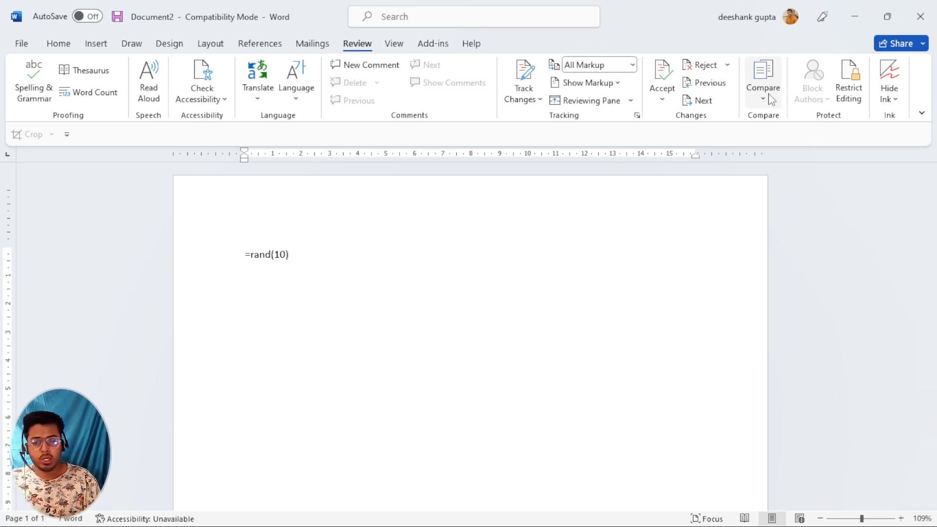
{"action": "key", "text": "Return"}
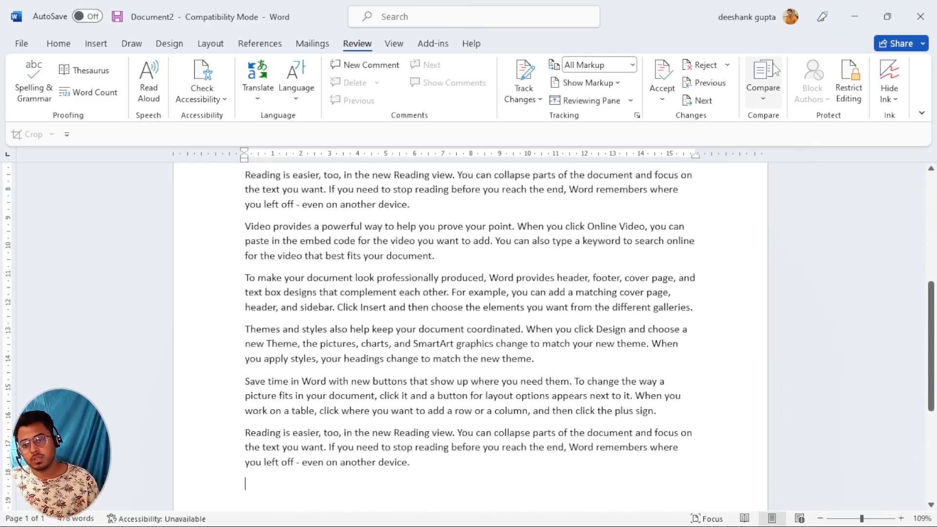
Scroll back up to the first sample paragraph and bring up Save As.
{"action": "scroll", "coordinate": [438, 266], "scroll_direction": "up", "scroll_amount": 5}
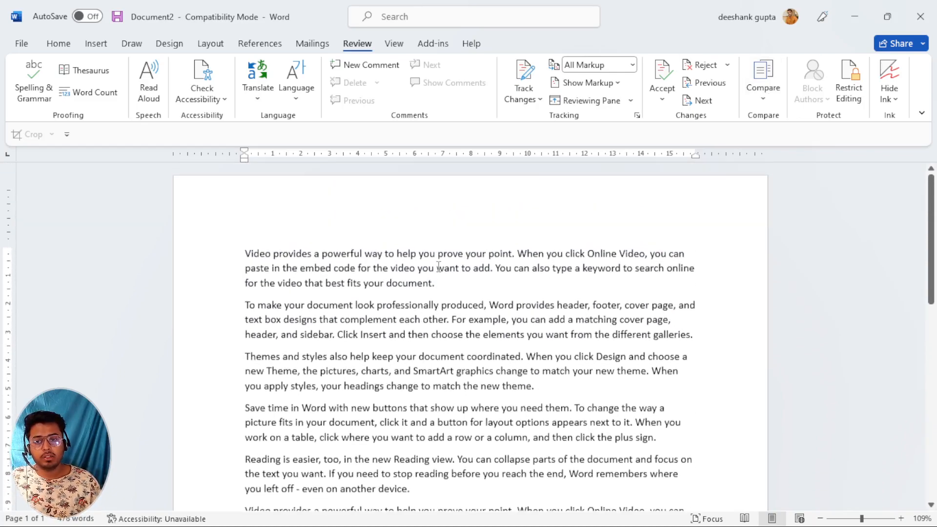
{"action": "scroll", "coordinate": [439, 266], "scroll_direction": "down", "scroll_amount": 8}
{"action": "scroll", "coordinate": [438, 267], "scroll_direction": "up", "scroll_amount": 5}
{"action": "scroll", "coordinate": [438, 266], "scroll_direction": "up", "scroll_amount": 3}
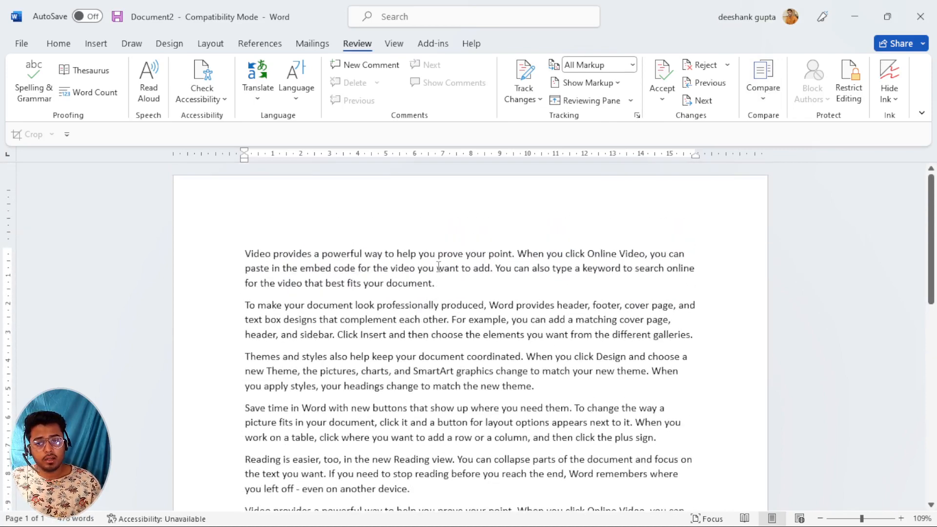
{"action": "scroll", "coordinate": [296, 256], "scroll_direction": "down", "scroll_amount": 5}
{"action": "scroll", "coordinate": [299, 258], "scroll_direction": "up", "scroll_amount": 5}
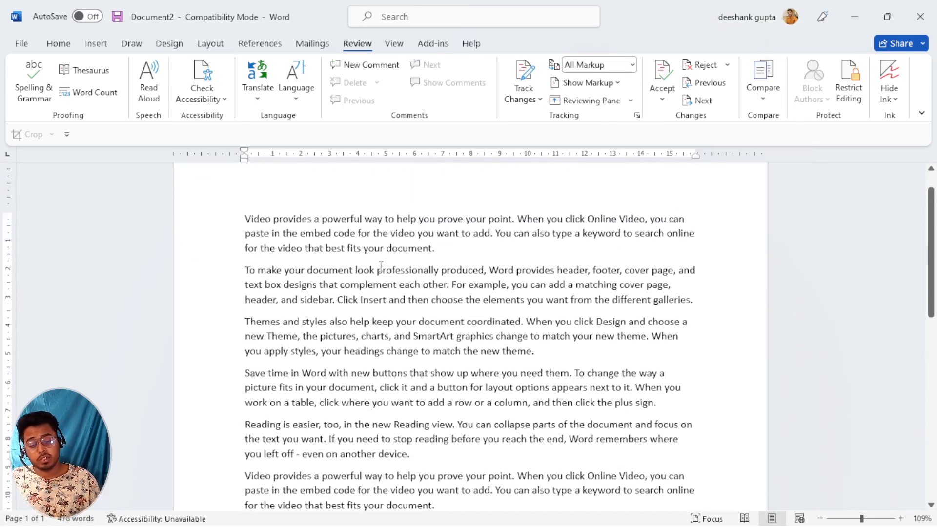
{"action": "key", "text": "F12"}
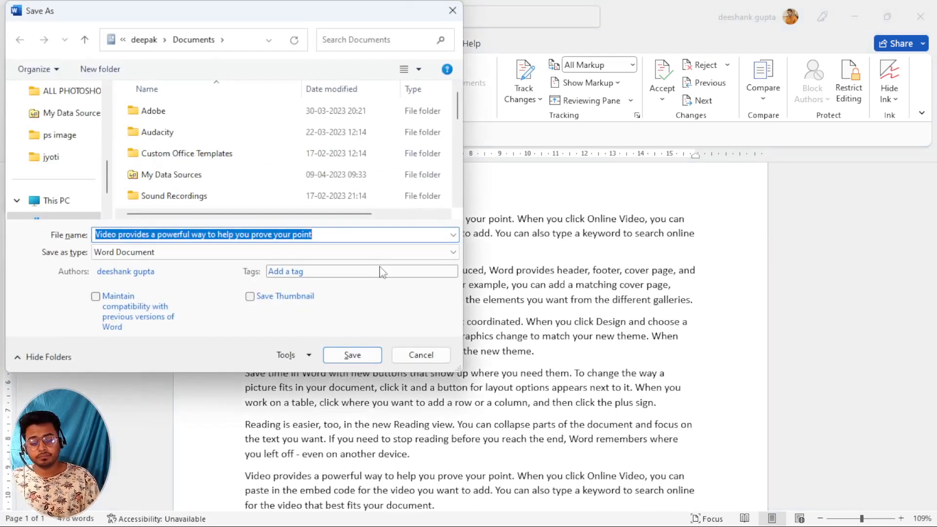
Replace the suggested file name with abc, correcting typos, and save to Documents.
{"action": "key", "text": "BackSpace"}
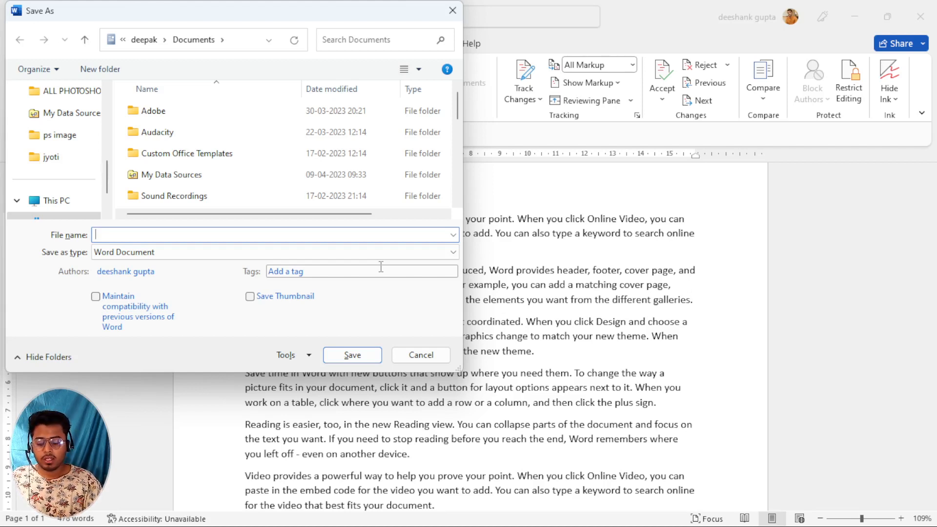
{"action": "type", "text": "c"}
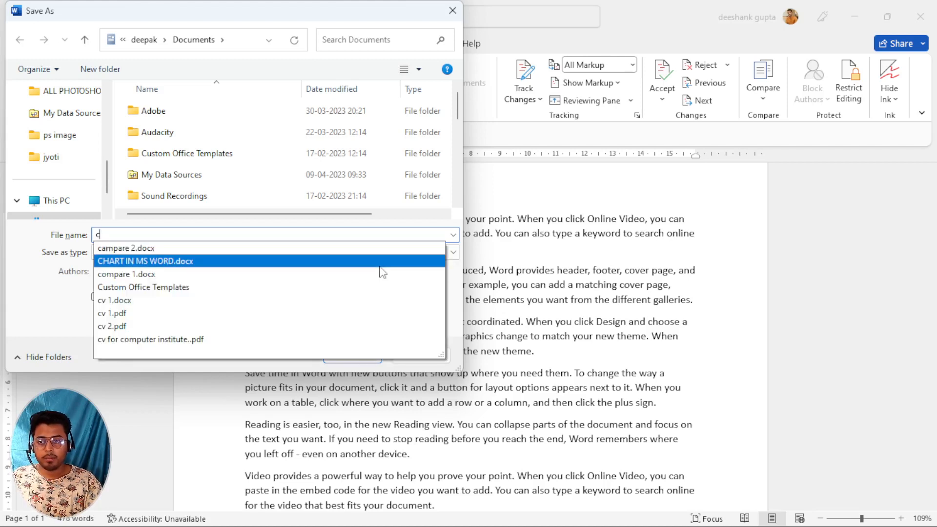
{"action": "key", "text": "BackSpace"}
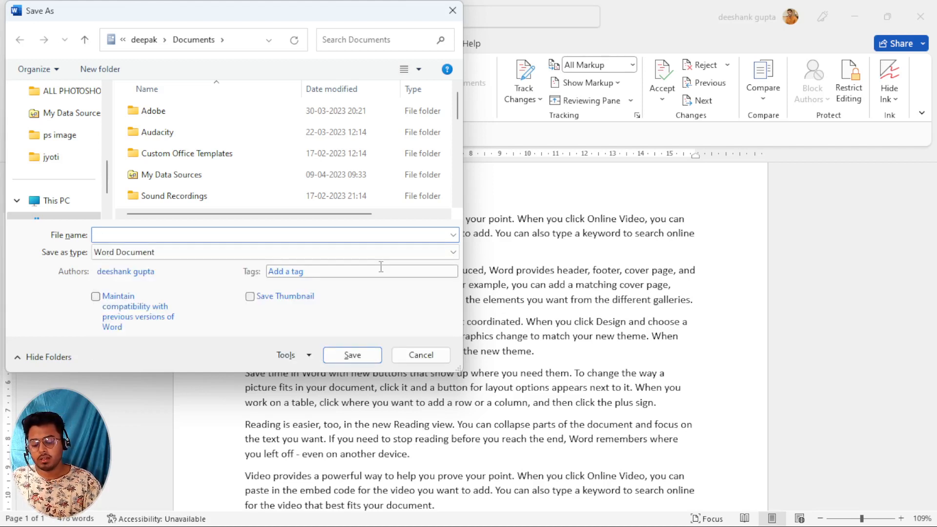
{"action": "type", "text": "jkl"}
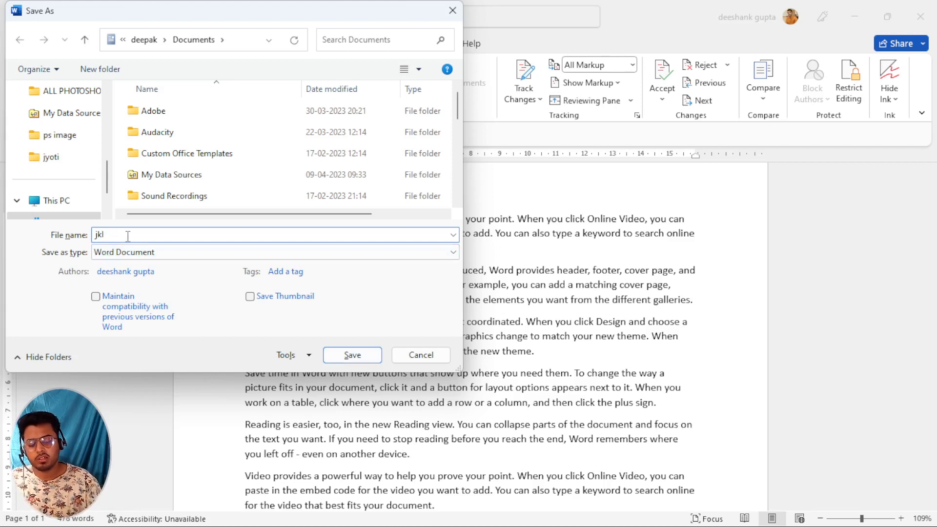
{"action": "key", "text": "BackSpace"}
{"action": "key", "text": "BackSpace"}
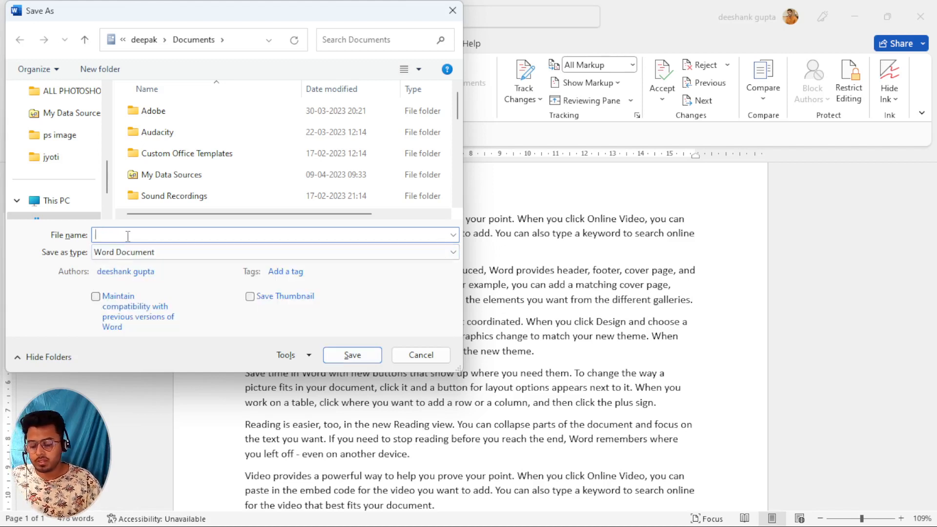
{"action": "type", "text": "abs"}
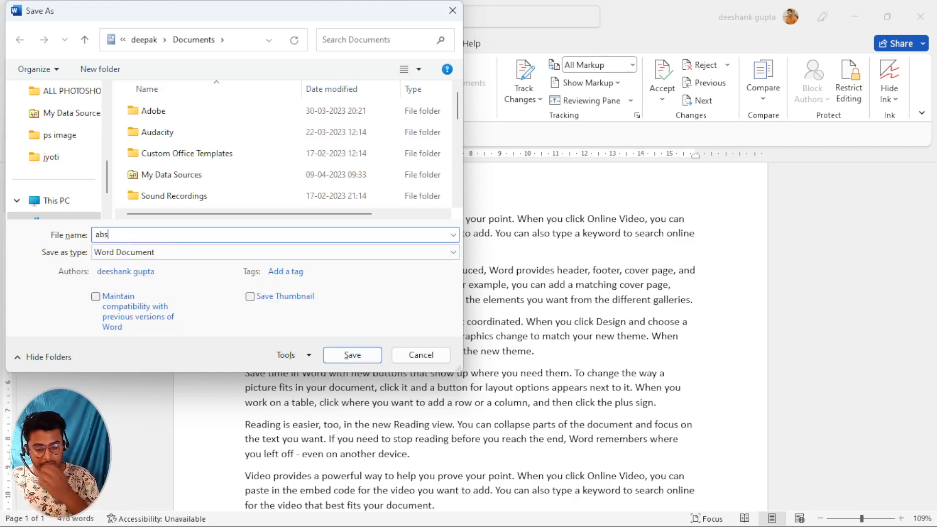
{"action": "key", "text": "BackSpace"}
{"action": "type", "text": "c"}
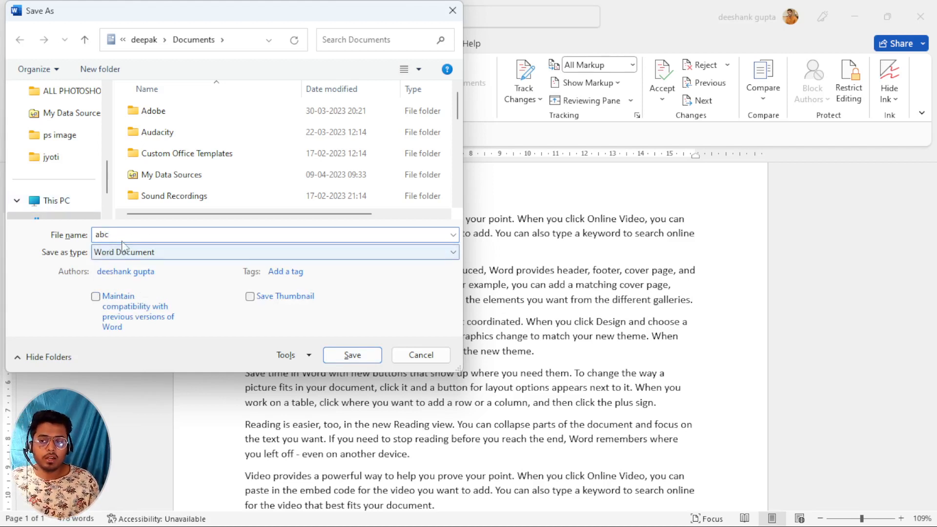
{"action": "left_click", "coordinate": [351, 360]}
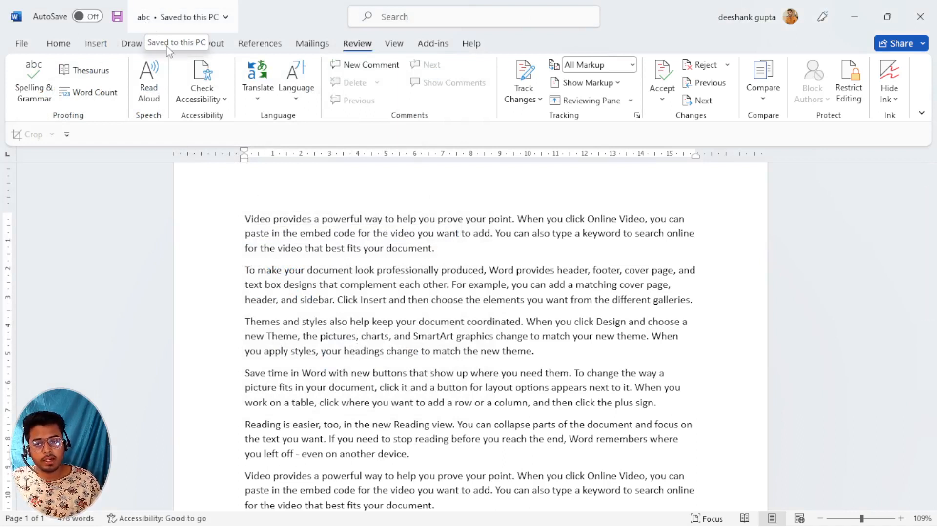
Start Document3 with five =rand() sample paragraphs, then bring up Save As for it.
{"action": "key", "text": "ctrl+n"}
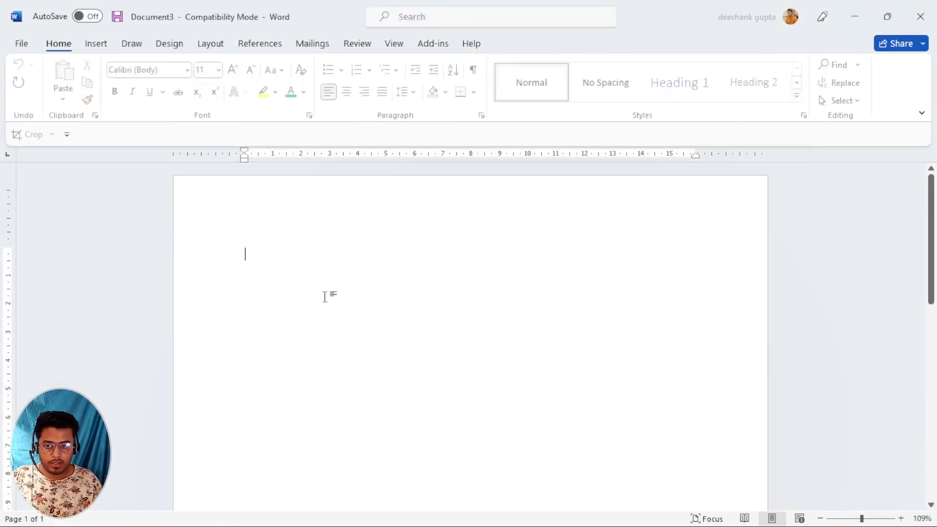
{"action": "type", "text": "=r"}
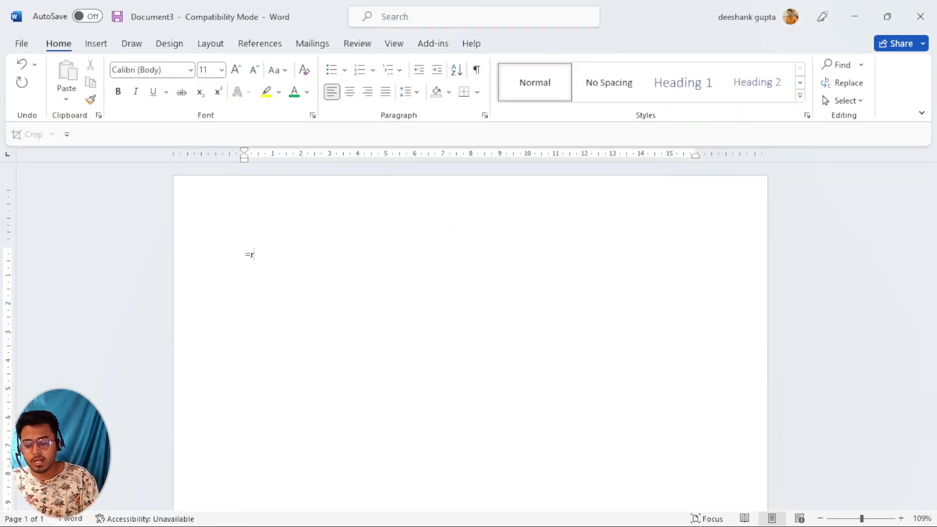
{"action": "type", "text": "and()"}
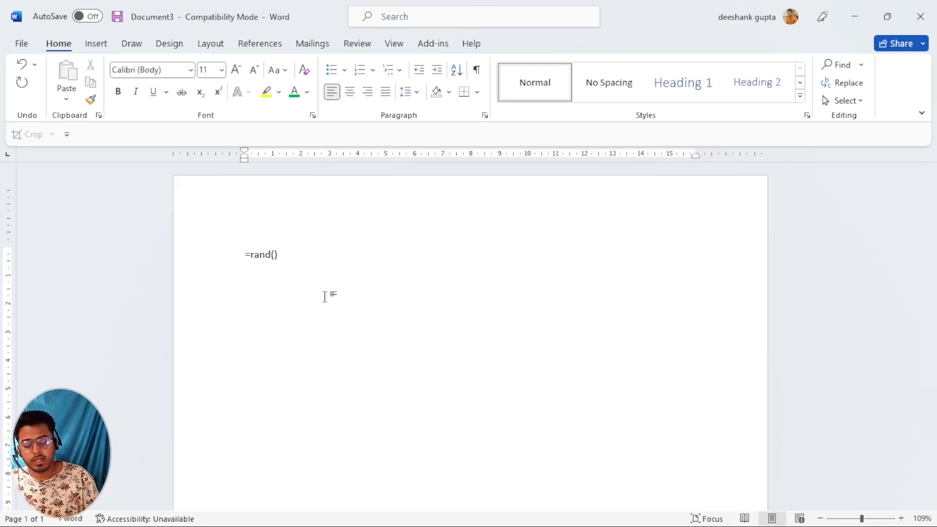
{"action": "key", "text": "Return"}
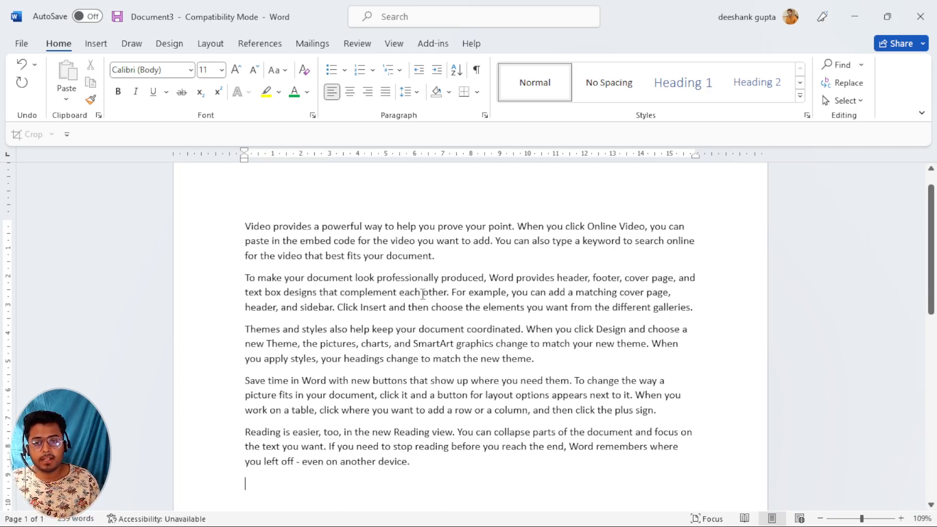
{"action": "double_click", "coordinate": [413, 280]}
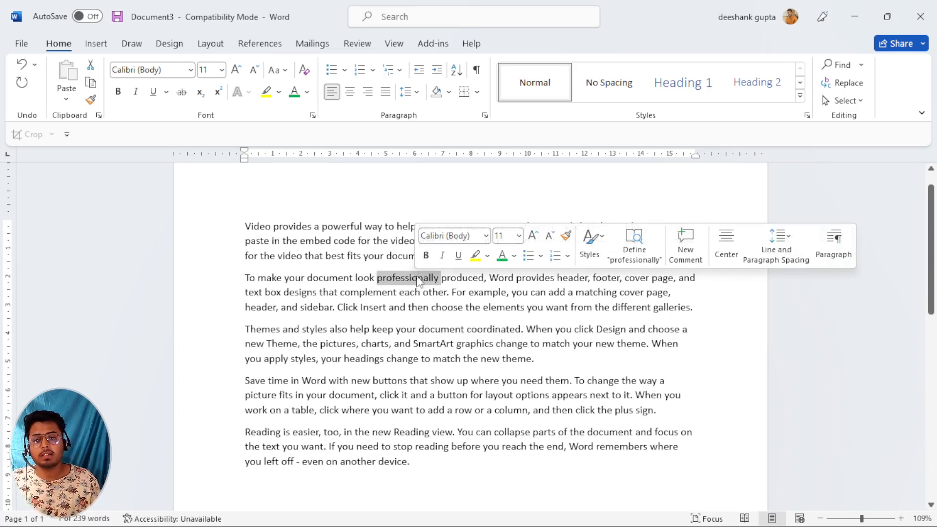
{"action": "left_click", "coordinate": [442, 307]}
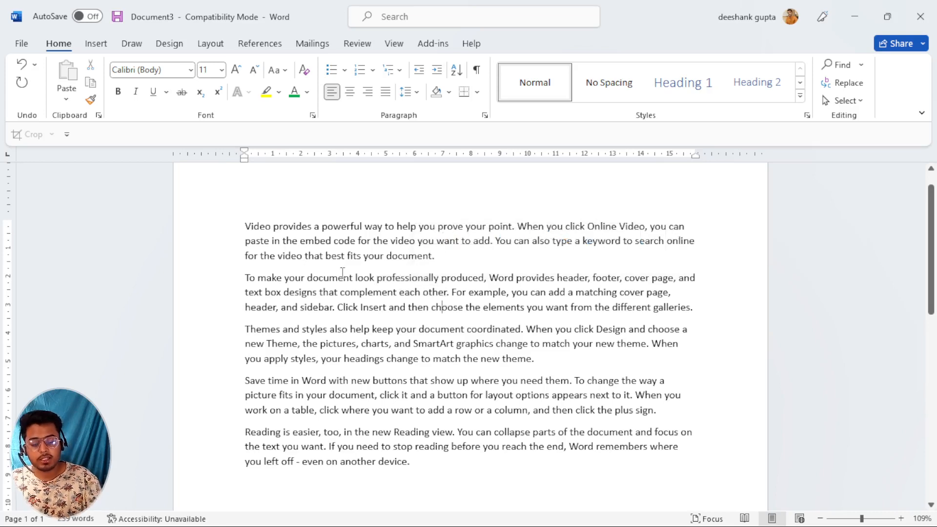
{"action": "key", "text": "F12"}
Save the new sample-text document under the file name abcd.
{"action": "key", "text": "BackSpace"}
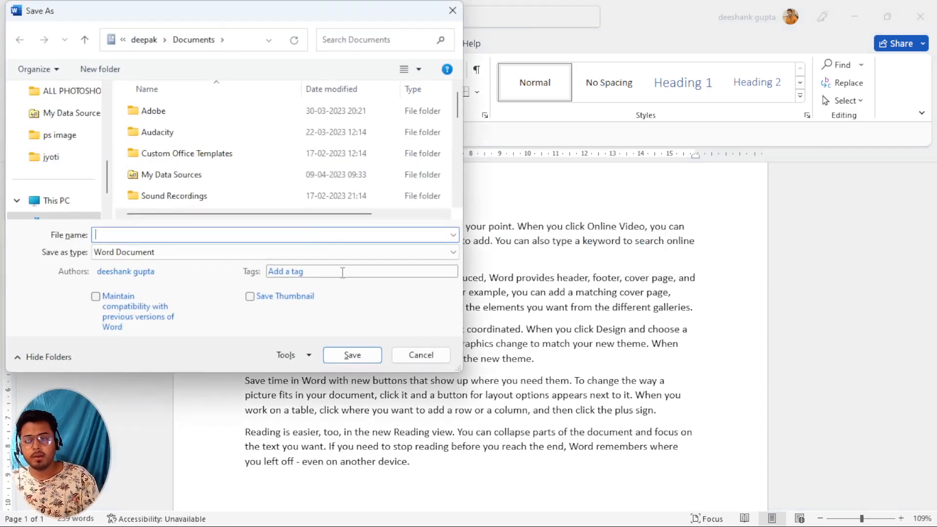
{"action": "type", "text": "ab"}
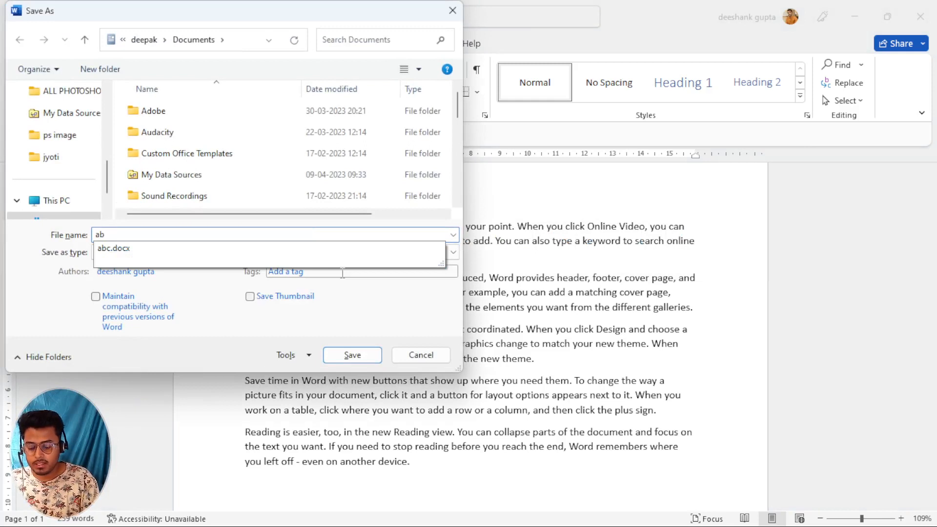
{"action": "type", "text": "cd"}
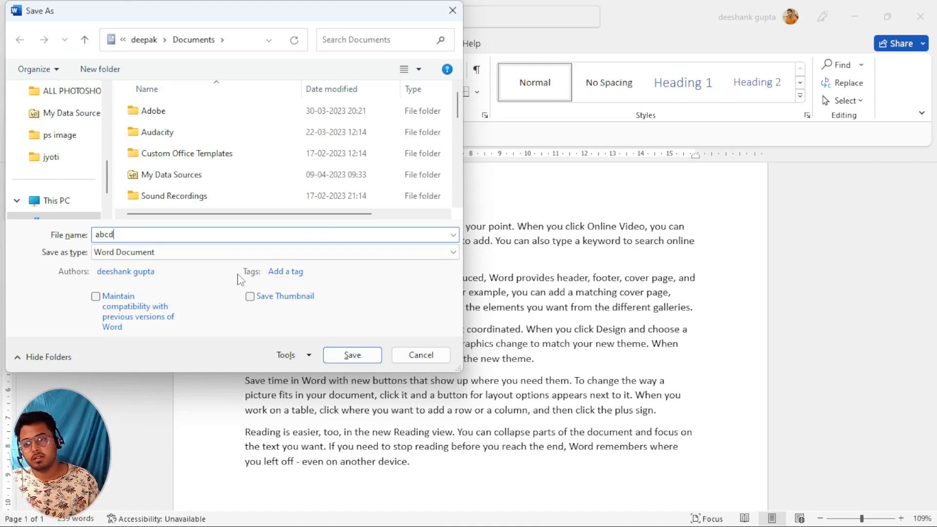
{"action": "left_click", "coordinate": [352, 355]}
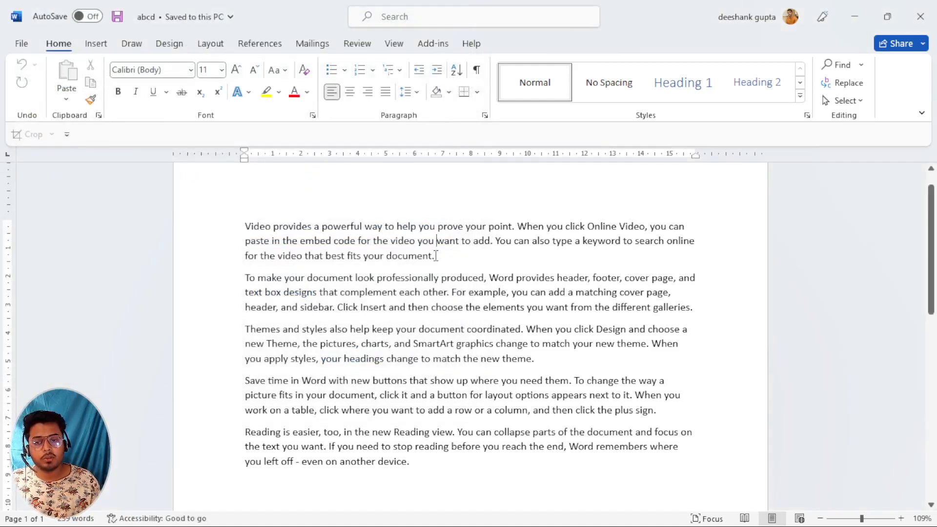
Insert first names before 'want' and 'charts', plus stray q and t into 'appears' and 'easier'.
{"action": "left_click", "coordinate": [437, 242]}
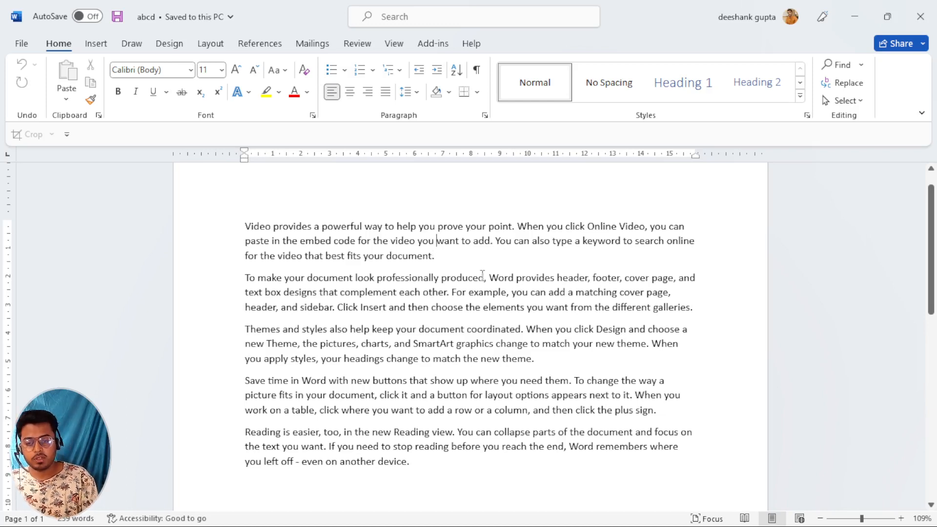
{"action": "type", "text": "deepak"}
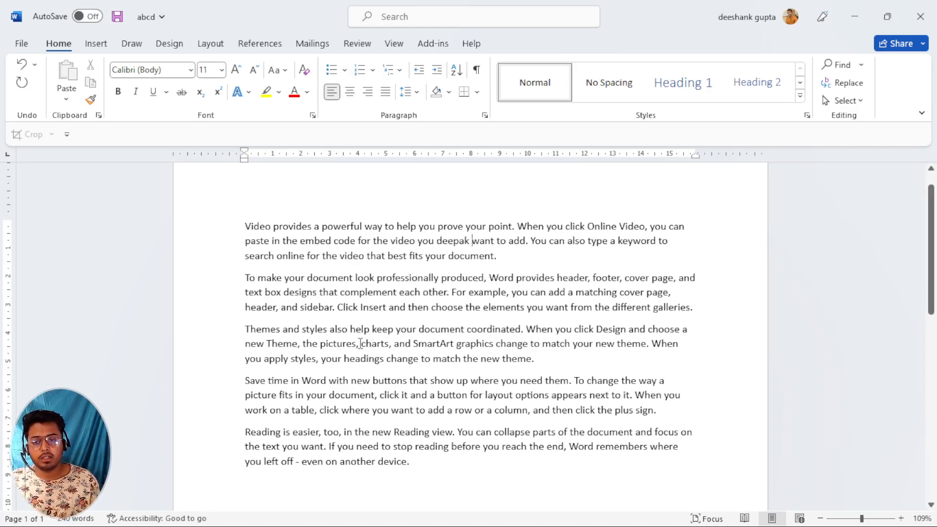
{"action": "left_click", "coordinate": [360, 343]}
{"action": "type", "text": "rohit"}
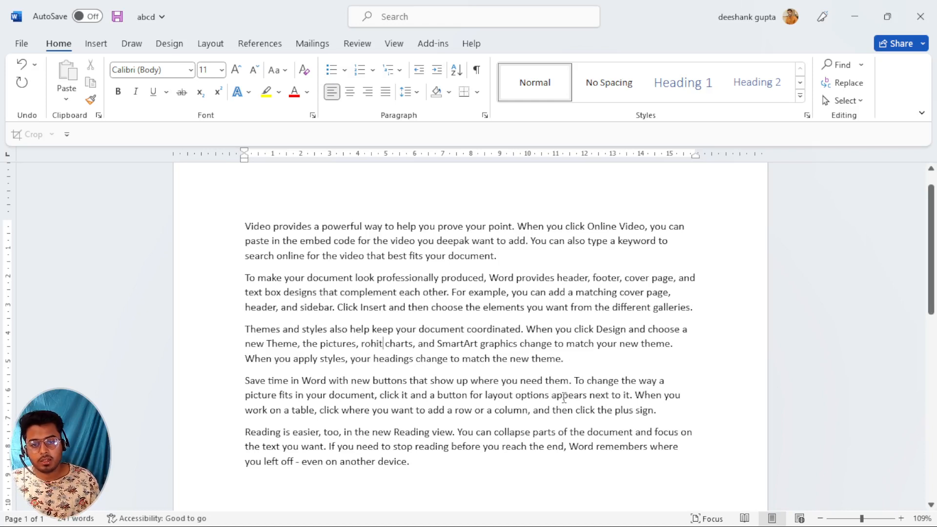
{"action": "left_click", "coordinate": [564, 395]}
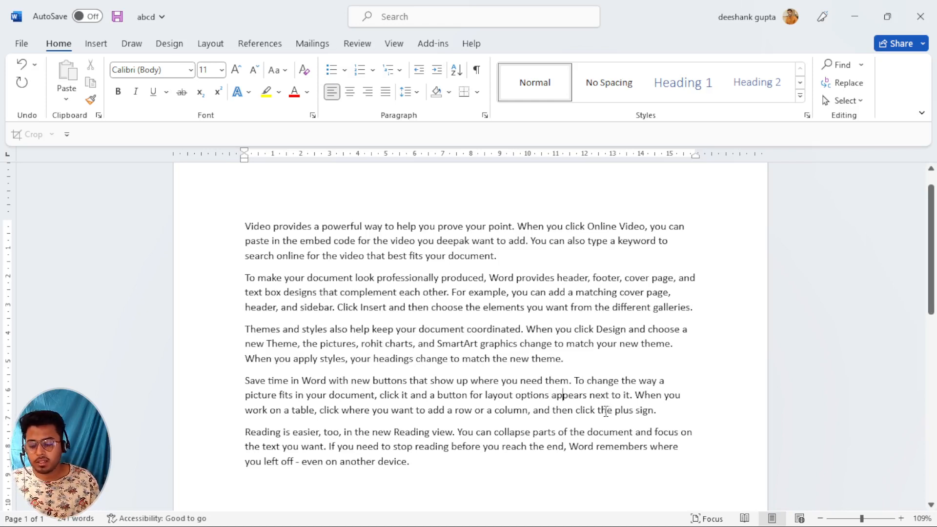
{"action": "type", "text": "q"}
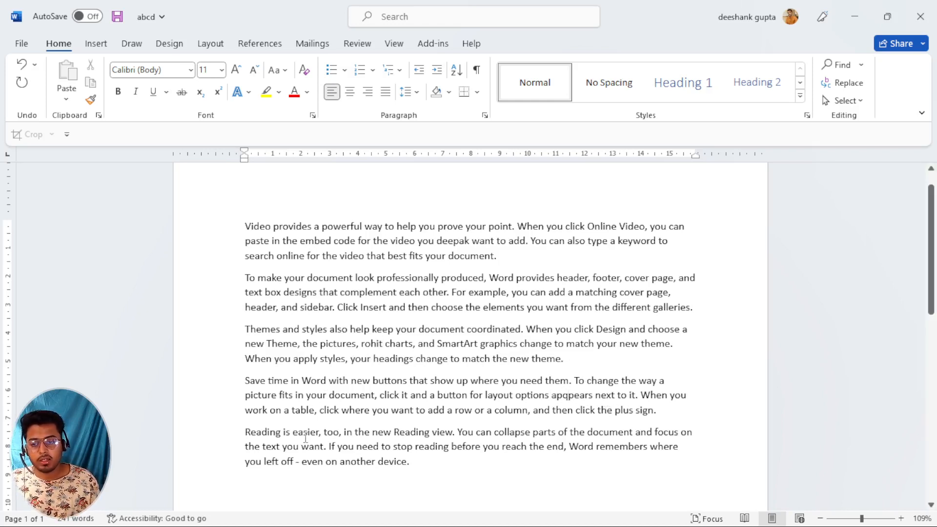
{"action": "left_click", "coordinate": [304, 431]}
{"action": "type", "text": "t"}
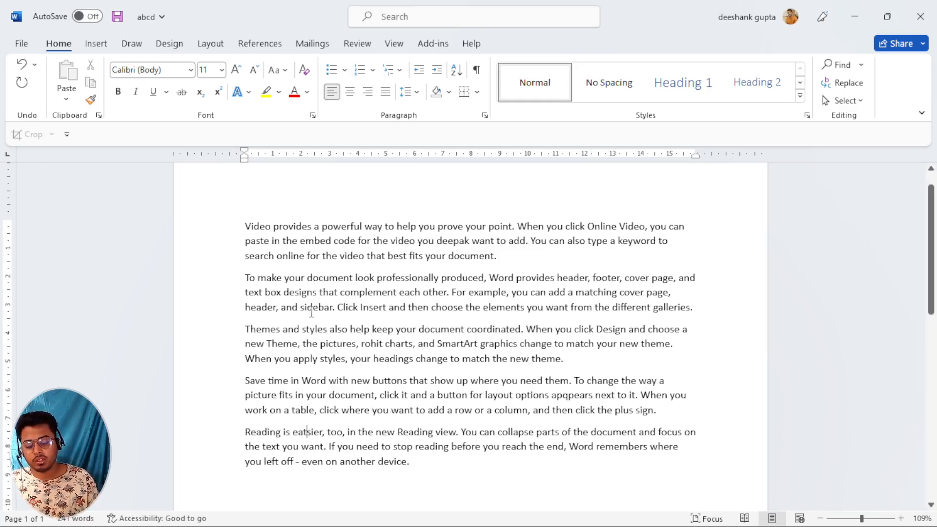
Re-save the edited document under the same name, abcd.
{"action": "key", "text": "F12"}
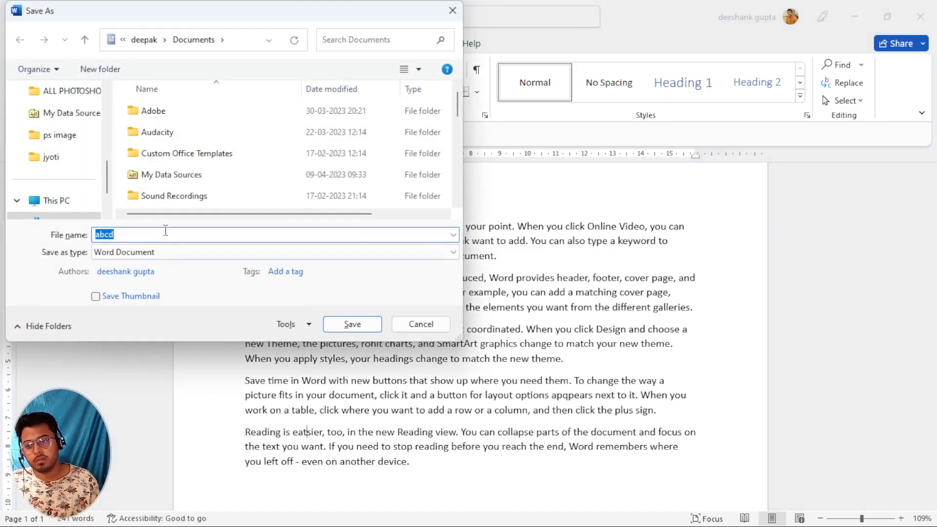
{"action": "left_click", "coordinate": [362, 326]}
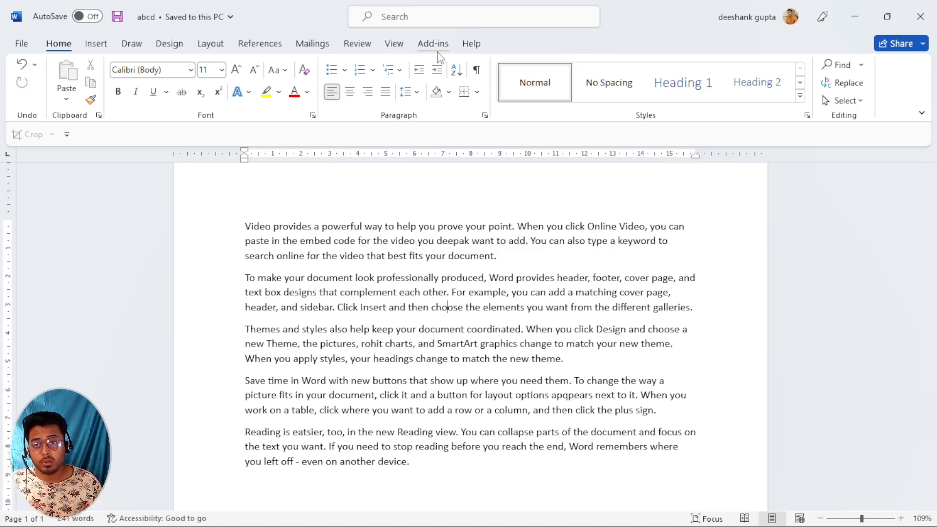
Open Review > Compare Documents and choose abc.docx as the original document.
{"action": "left_click", "coordinate": [358, 47]}
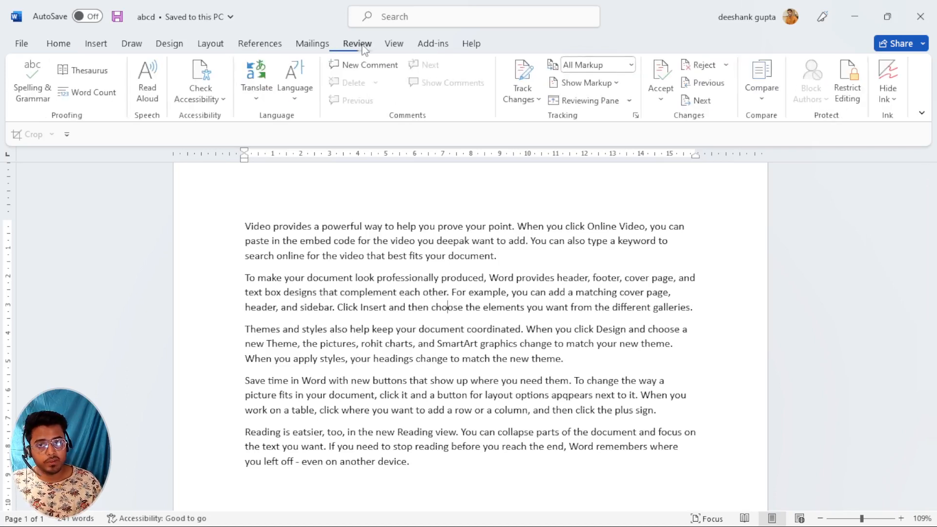
{"action": "left_click", "coordinate": [763, 91]}
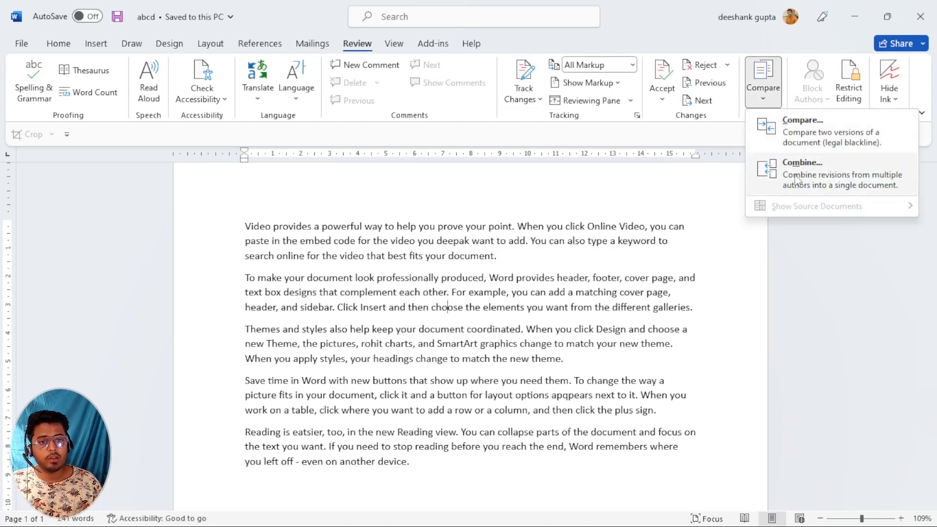
{"action": "left_click", "coordinate": [797, 129]}
{"action": "left_click_drag", "start_coordinate": [397, 209], "coordinate": [509, 127]}
{"action": "left_click", "coordinate": [568, 159]}
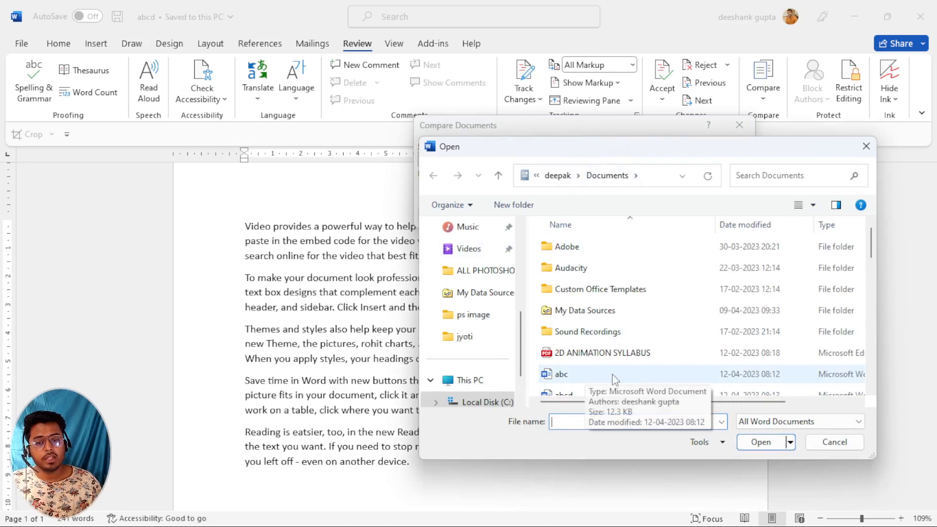
{"action": "left_click", "coordinate": [565, 420]}
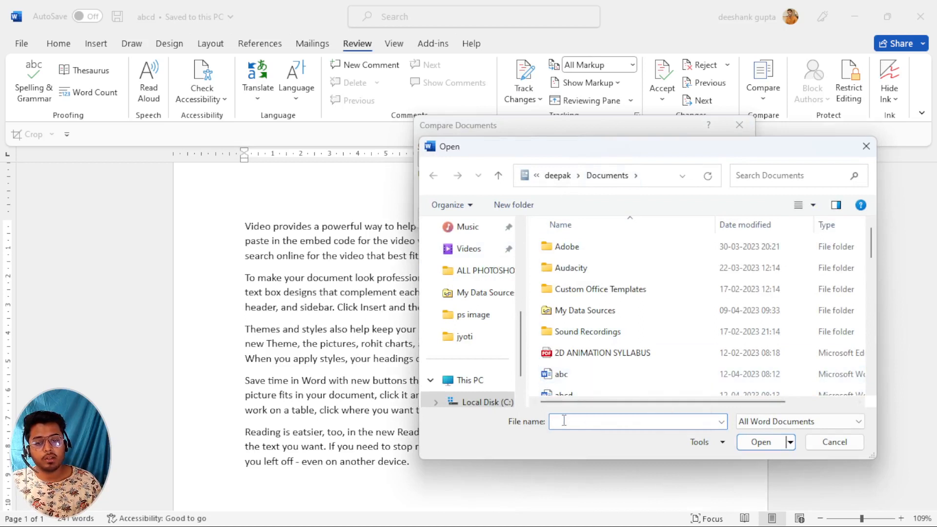
{"action": "type", "text": "ab"}
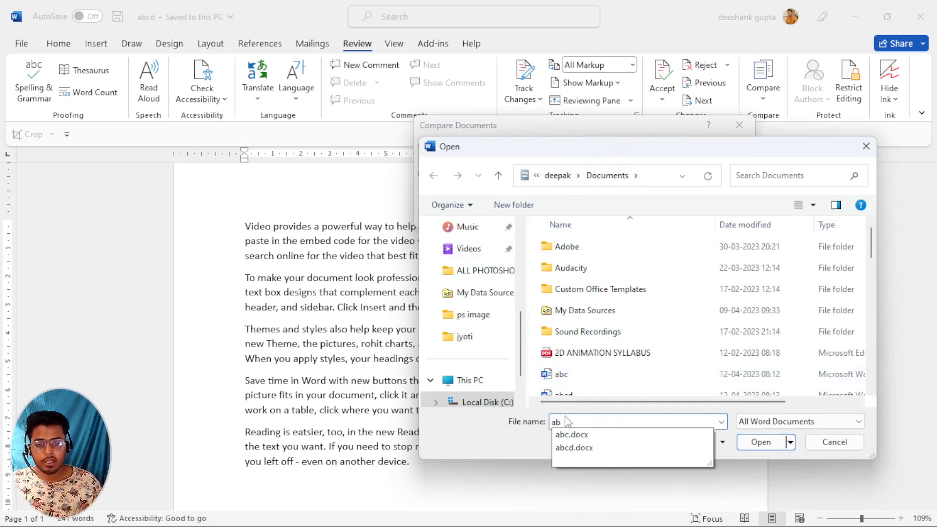
{"action": "left_click", "coordinate": [579, 440]}
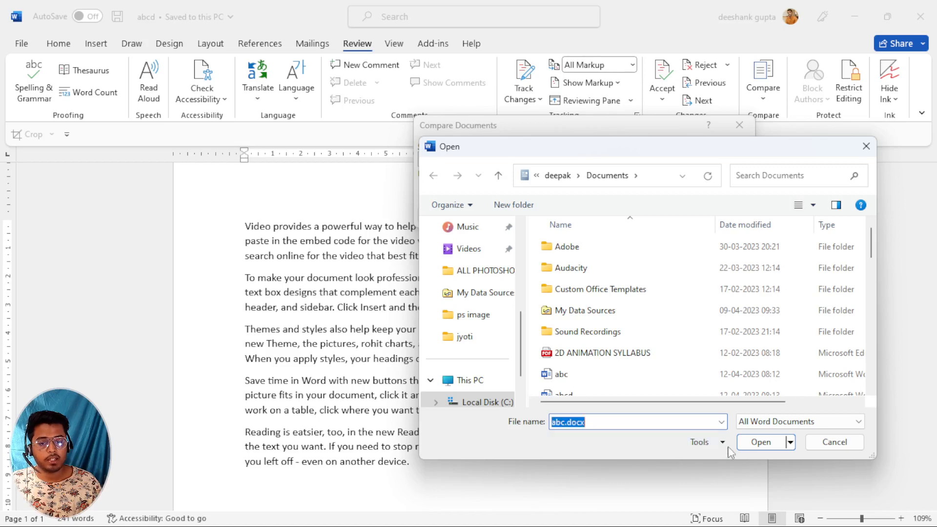
{"action": "left_click", "coordinate": [754, 446]}
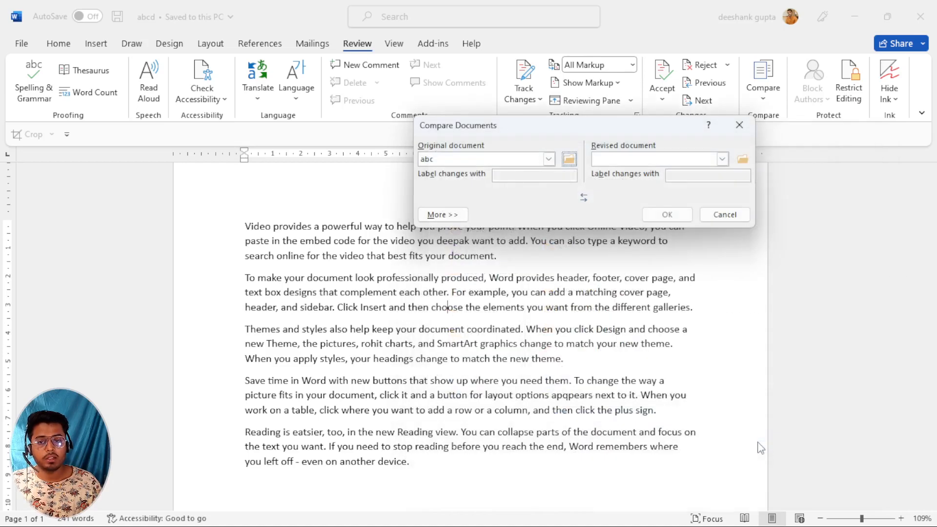
Choose abcd as the revised document.
{"action": "left_click", "coordinate": [742, 158]}
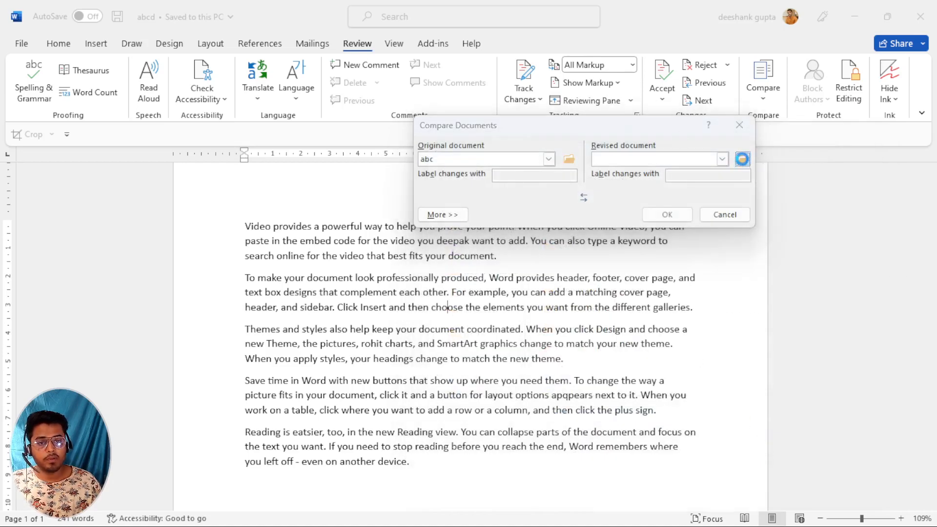
{"action": "scroll", "coordinate": [572, 349], "scroll_direction": "down", "scroll_amount": 1}
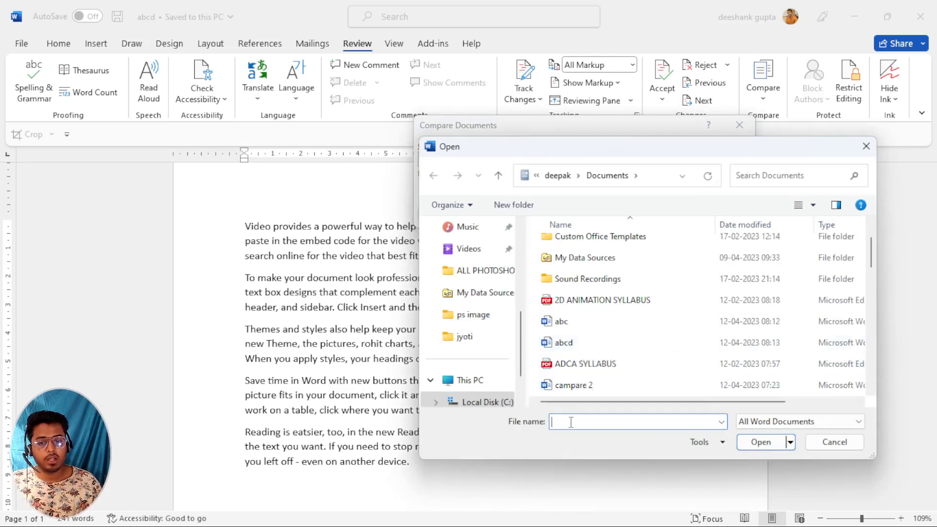
{"action": "left_click", "coordinate": [571, 349]}
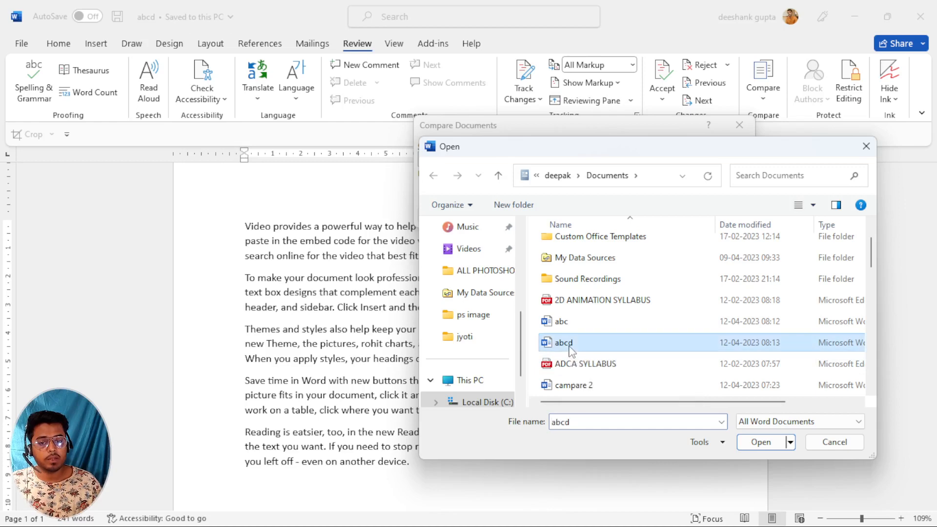
{"action": "left_click", "coordinate": [760, 443]}
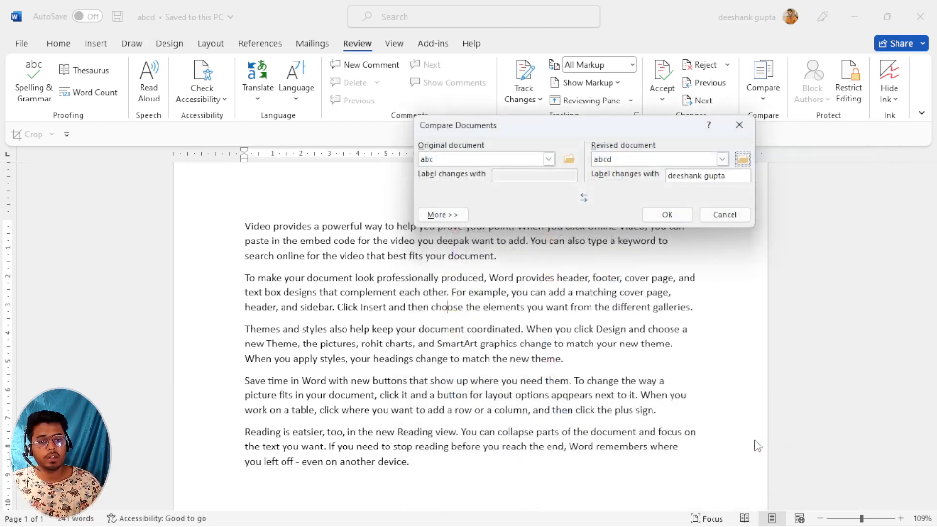
Generate Compare Result 4 and scroll through its six revisions.
{"action": "left_click", "coordinate": [667, 214]}
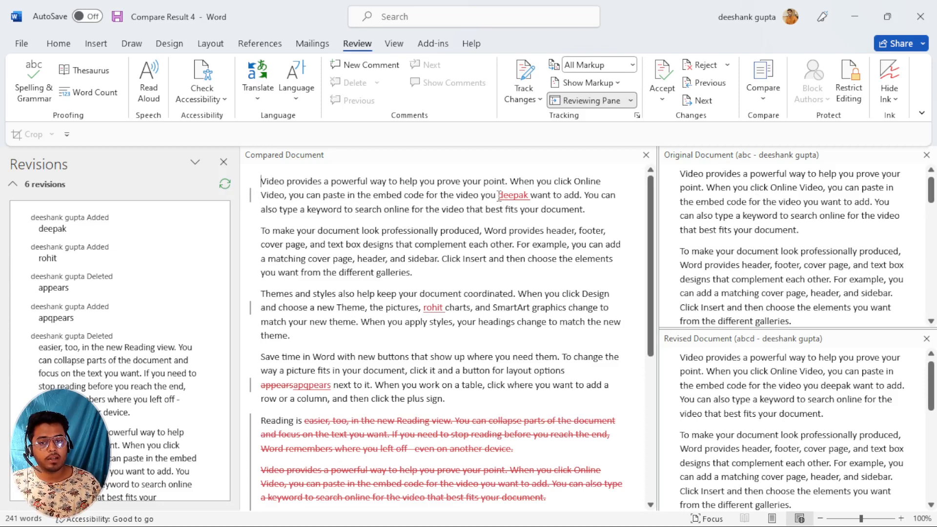
{"action": "left_click_drag", "start_coordinate": [497, 195], "coordinate": [528, 196]}
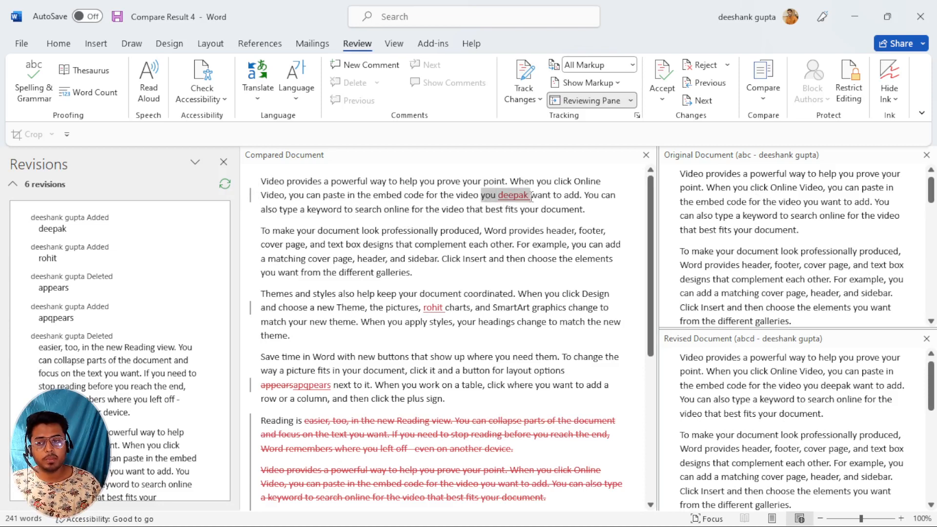
{"action": "left_click", "coordinate": [419, 210]}
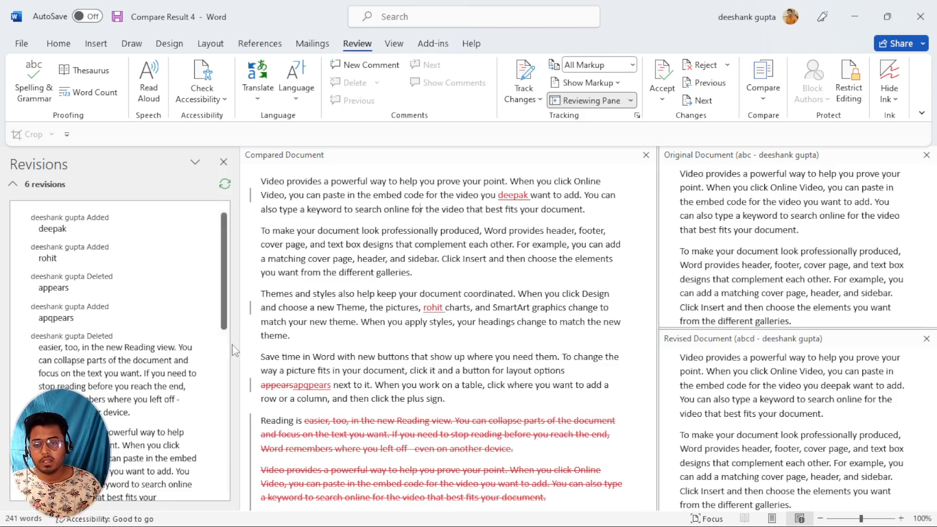
{"action": "scroll", "coordinate": [434, 359], "scroll_direction": "down", "scroll_amount": 2}
{"action": "scroll", "coordinate": [434, 359], "scroll_direction": "down", "scroll_amount": 5}
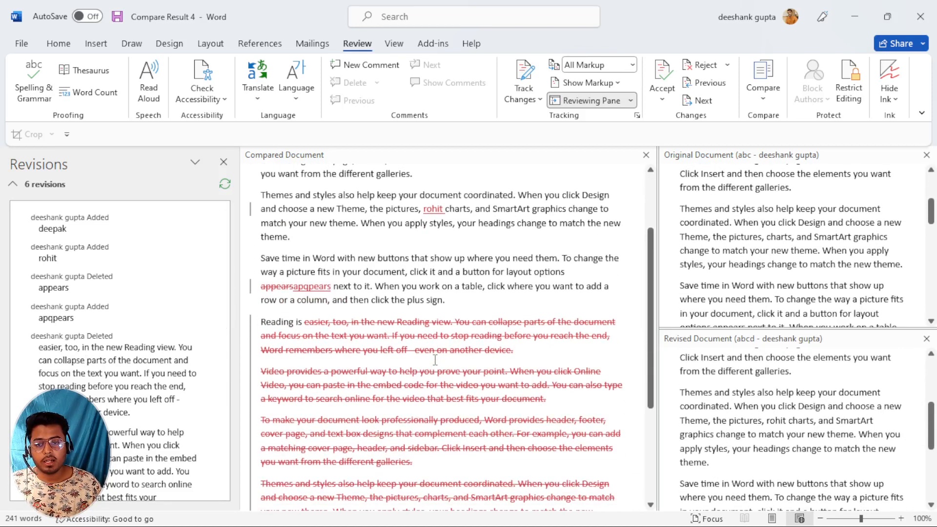
{"action": "scroll", "coordinate": [435, 360], "scroll_direction": "down", "scroll_amount": 2}
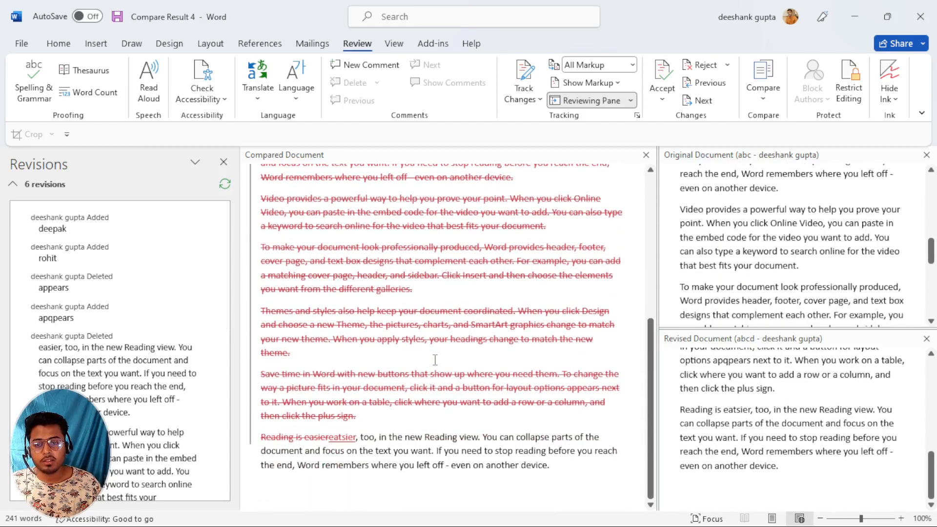
{"action": "scroll", "coordinate": [435, 359], "scroll_direction": "up", "scroll_amount": 4}
{"action": "scroll", "coordinate": [434, 361], "scroll_direction": "up", "scroll_amount": 2}
{"action": "scroll", "coordinate": [466, 316], "scroll_direction": "down", "scroll_amount": 1}
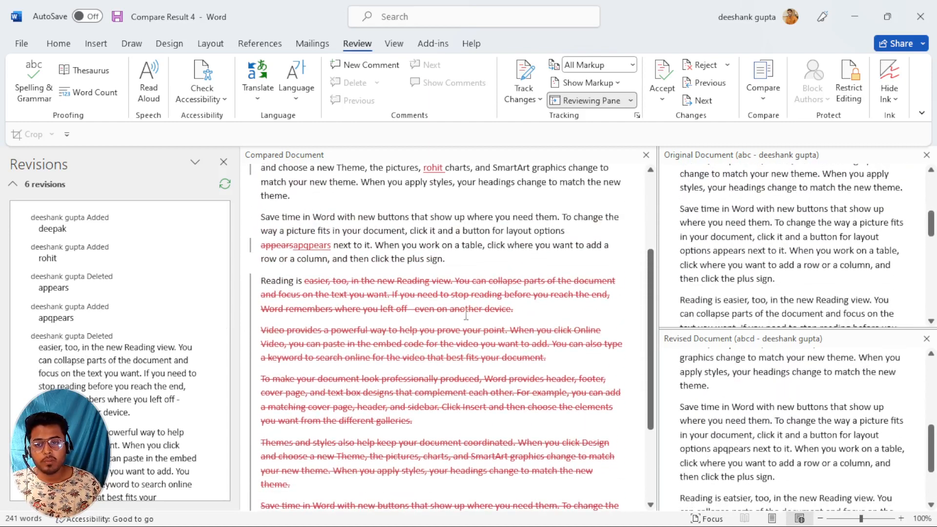
{"action": "scroll", "coordinate": [424, 383], "scroll_direction": "down", "scroll_amount": 4}
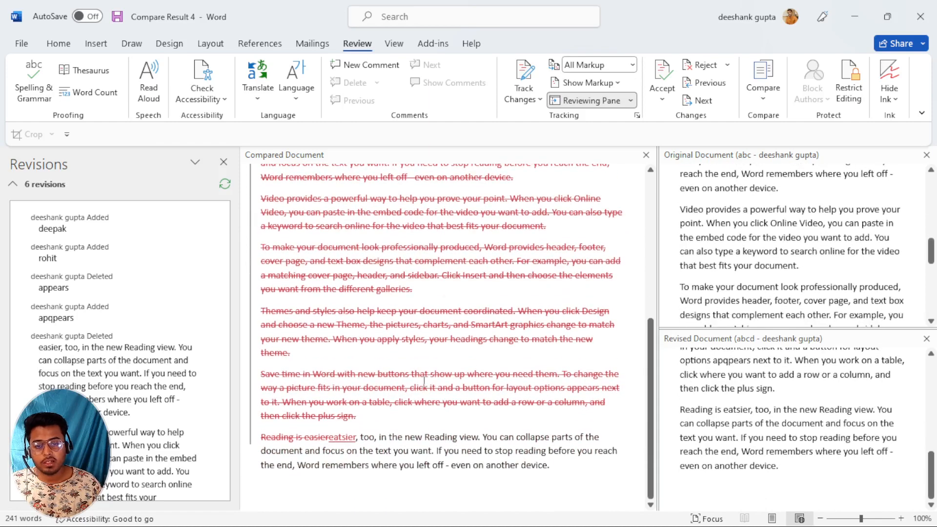
{"action": "scroll", "coordinate": [424, 382], "scroll_direction": "up", "scroll_amount": 3}
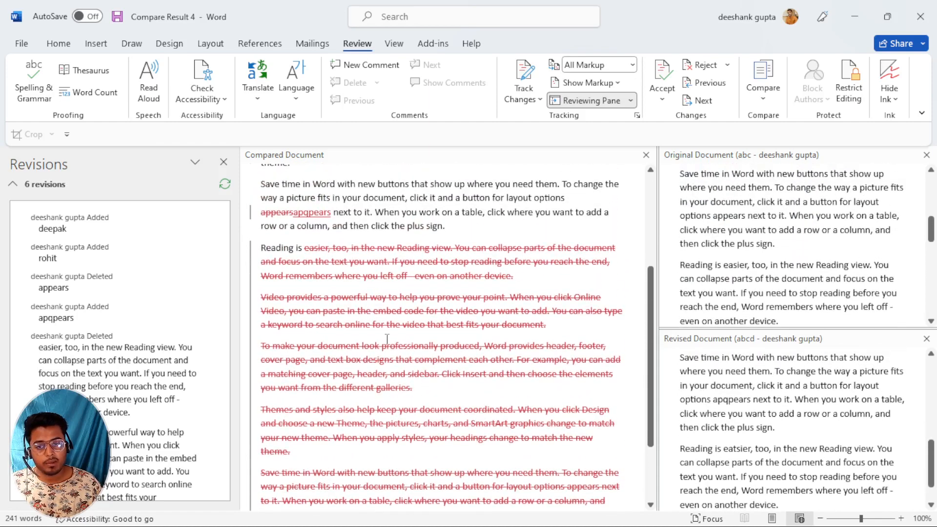
{"action": "scroll", "coordinate": [384, 351], "scroll_direction": "down", "scroll_amount": 3}
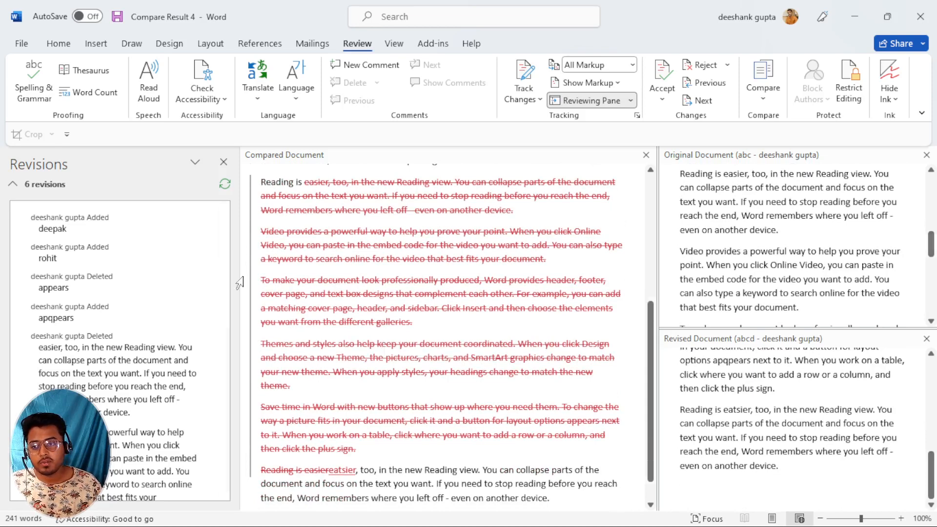
{"action": "scroll", "coordinate": [514, 396], "scroll_direction": "down", "scroll_amount": 2}
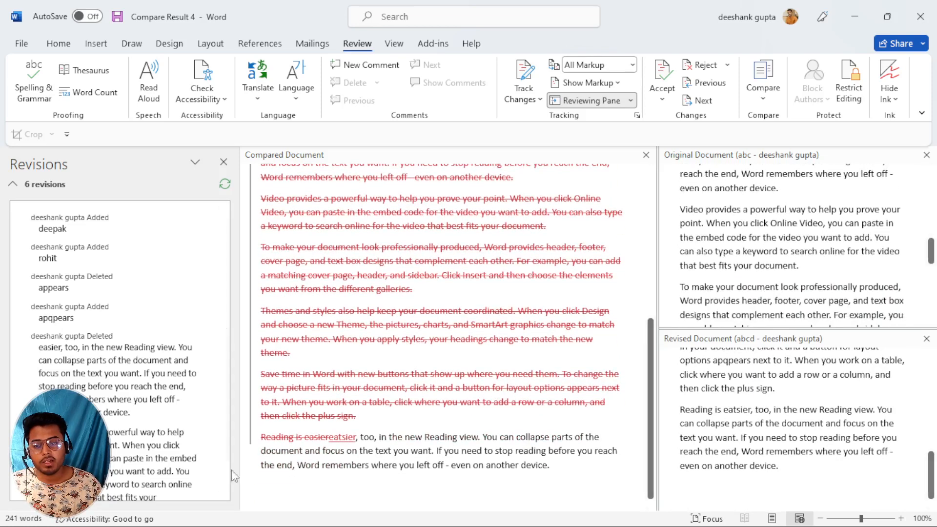
{"action": "scroll", "coordinate": [204, 458], "scroll_direction": "down", "scroll_amount": 8}
{"action": "scroll", "coordinate": [204, 459], "scroll_direction": "down", "scroll_amount": 4}
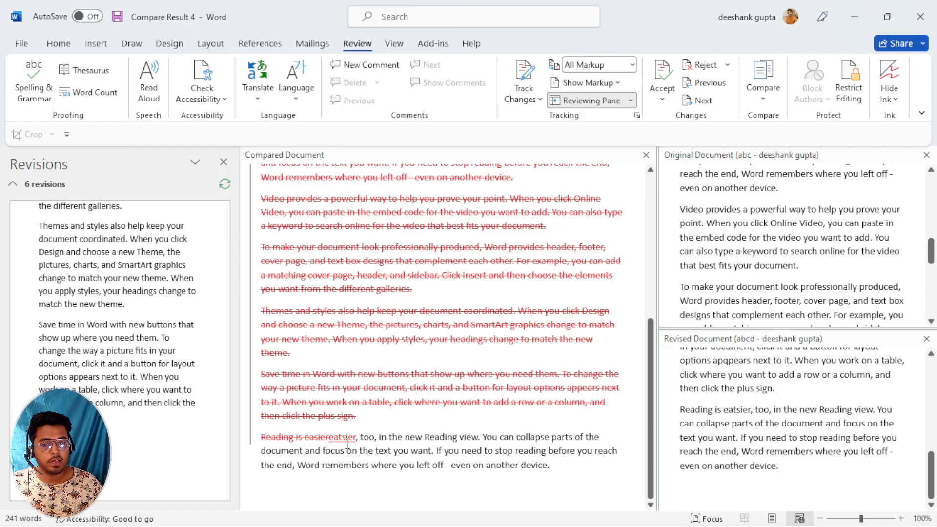
{"action": "scroll", "coordinate": [426, 415], "scroll_direction": "up", "scroll_amount": 6}
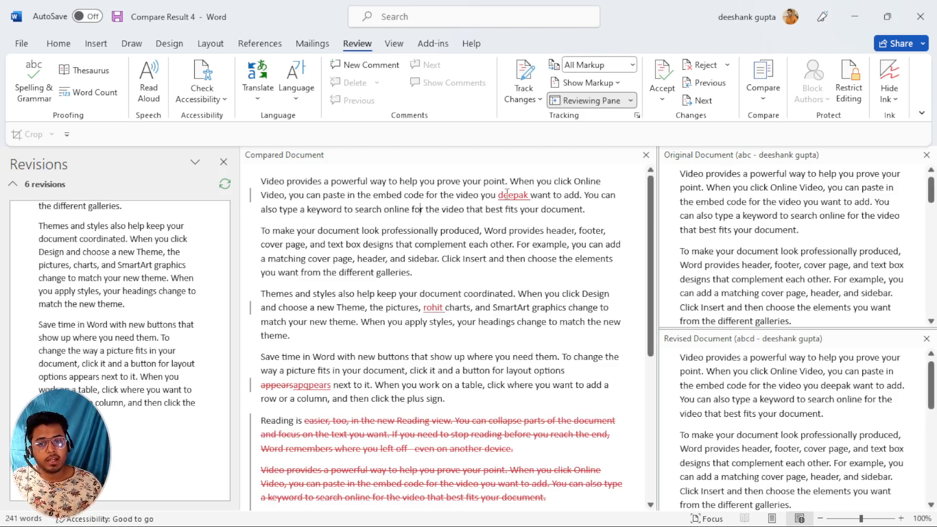
Highlight the inserted name and the deleted Reading view passage, then start a new blank document.
{"action": "left_click_drag", "start_coordinate": [497, 195], "coordinate": [550, 195]}
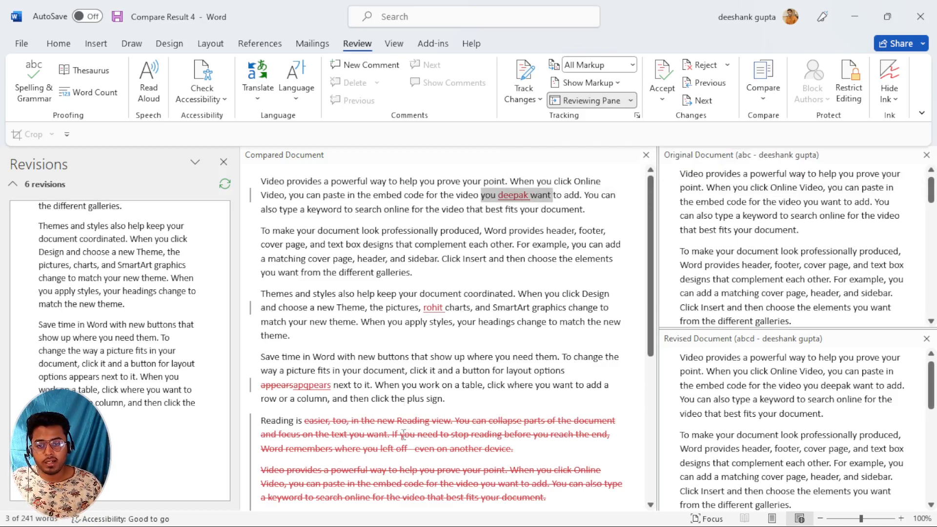
{"action": "left_click_drag", "start_coordinate": [375, 423], "coordinate": [537, 453]}
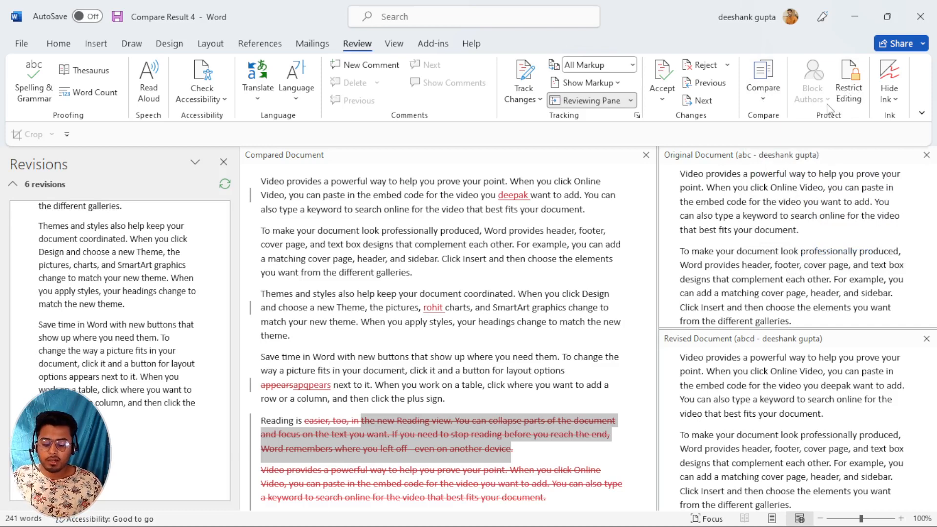
{"action": "key", "text": "ctrl+n"}
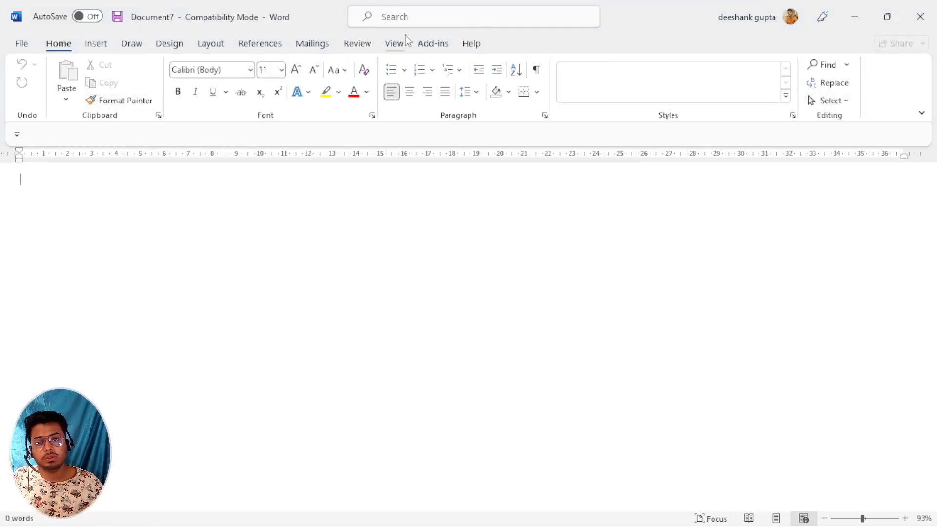
Toggle the blank document between Web Layout and Print Layout, ending on Print Layout.
{"action": "left_click", "coordinate": [371, 45]}
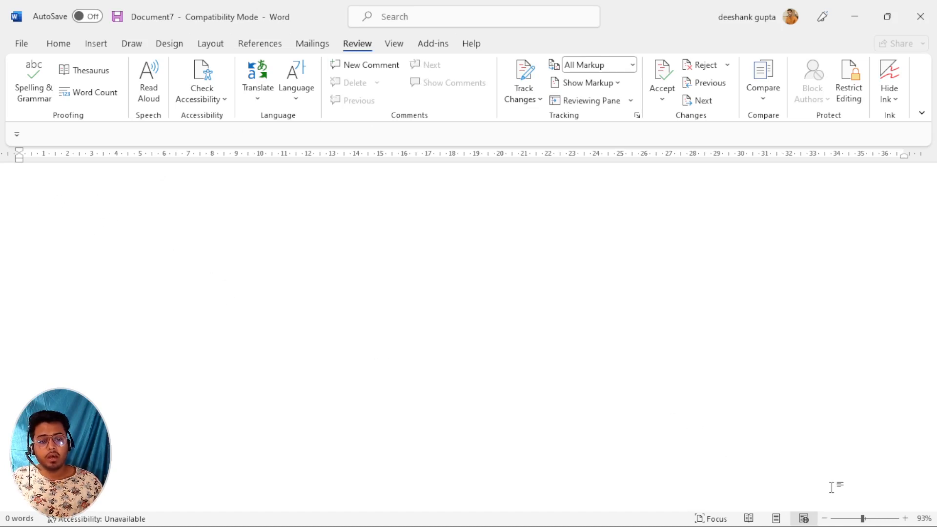
{"action": "mouse_move", "coordinate": [863, 519]}
{"action": "left_mouse_down"}
{"action": "mouse_move", "coordinate": [825, 521]}
{"action": "mouse_move", "coordinate": [861, 520]}
{"action": "left_mouse_up"}
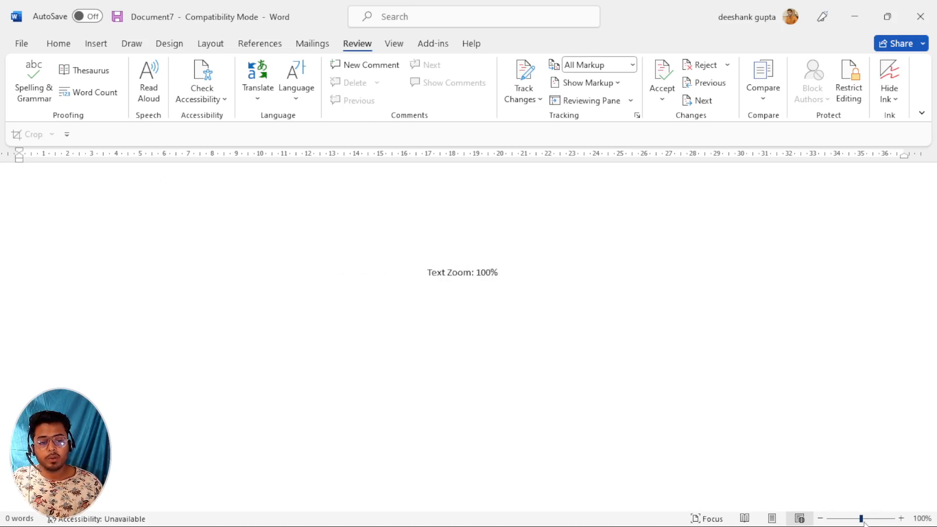
{"action": "left_click", "coordinate": [398, 48]}
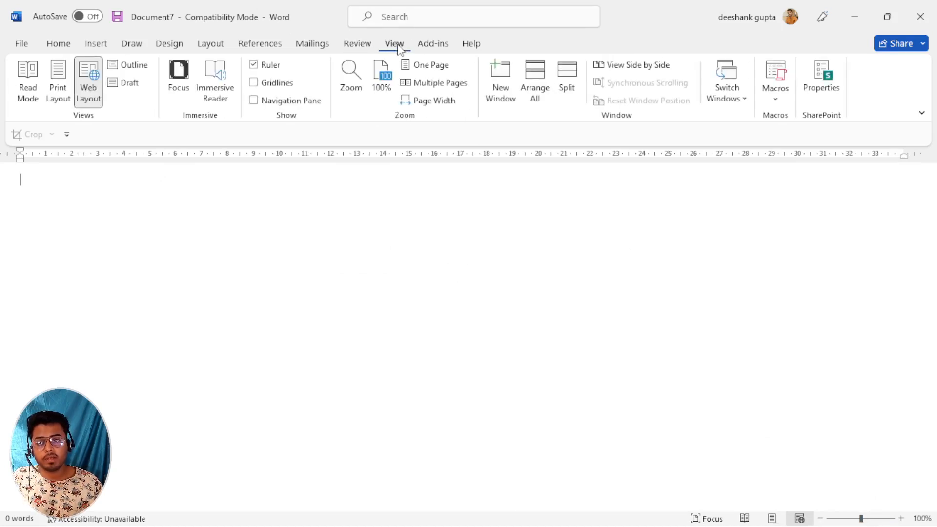
{"action": "left_click", "coordinate": [59, 92]}
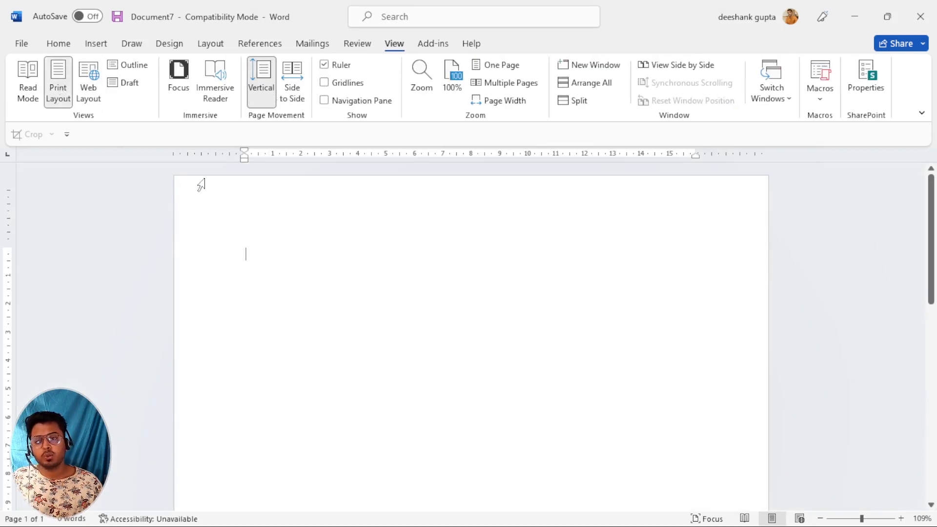
{"action": "left_click", "coordinate": [93, 77]}
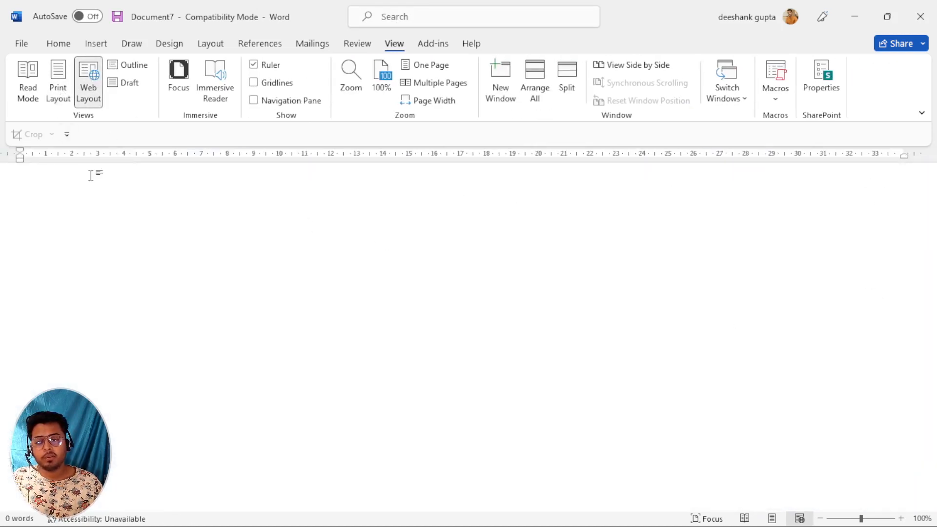
{"action": "left_click", "coordinate": [58, 80]}
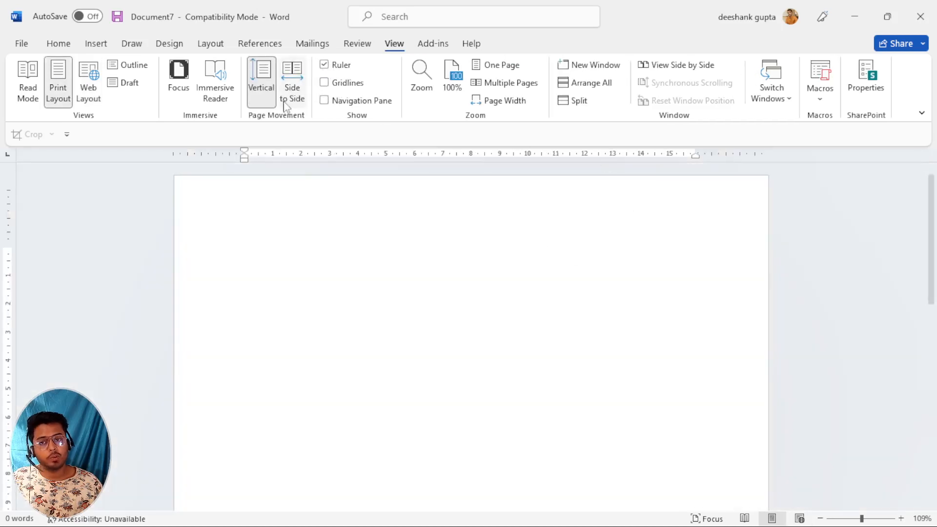
{"action": "left_click", "coordinate": [358, 45]}
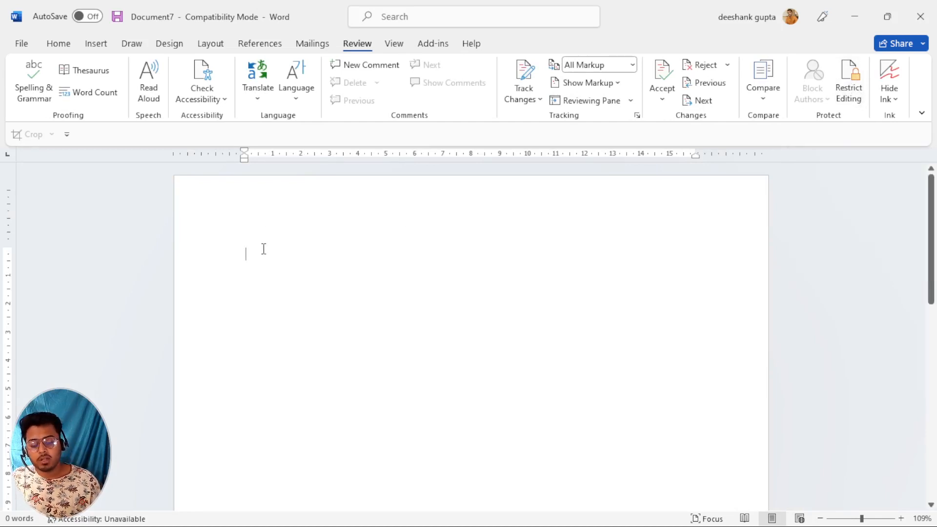
Fill Document7 with ten =rand(10) sample paragraphs and scroll through them.
{"action": "type", "text": "=rand(10"}
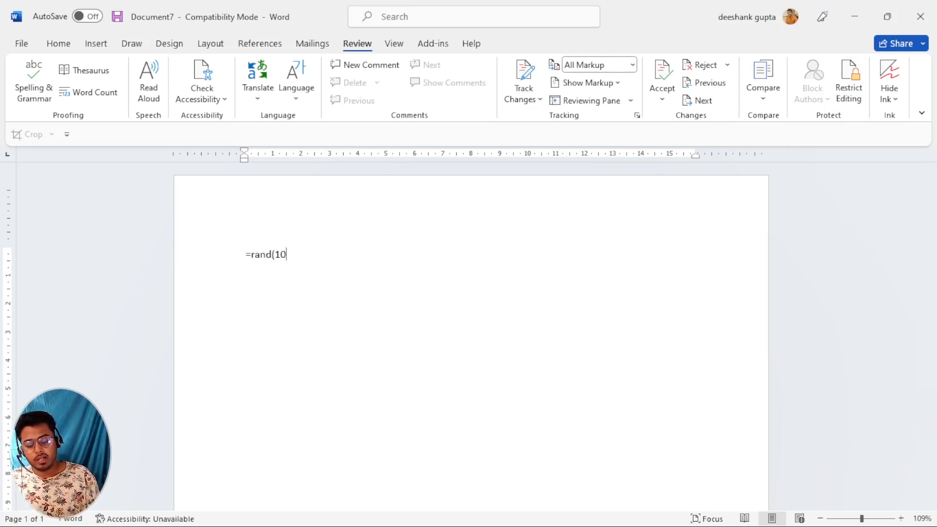
{"action": "type", "text": ")"}
{"action": "key", "text": "Return"}
{"action": "scroll", "coordinate": [372, 256], "scroll_direction": "up", "scroll_amount": 5}
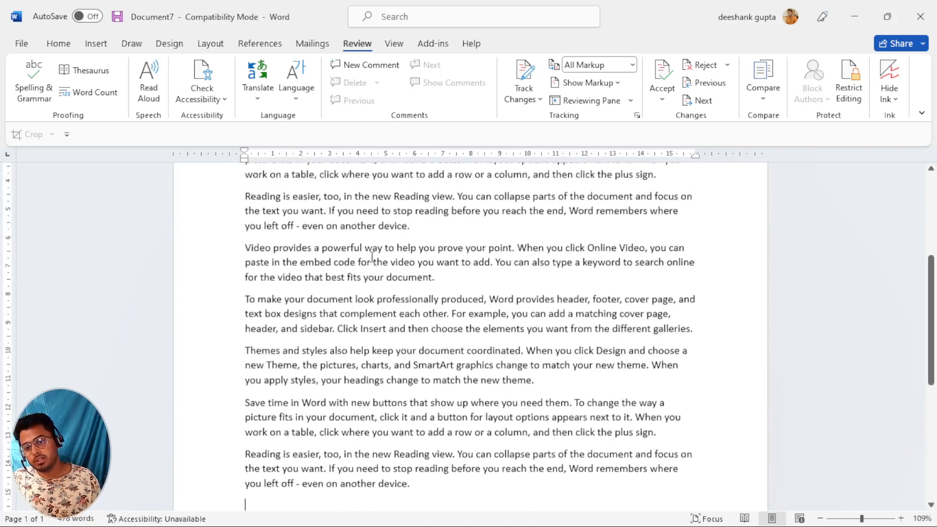
{"action": "scroll", "coordinate": [372, 256], "scroll_direction": "up", "scroll_amount": 2}
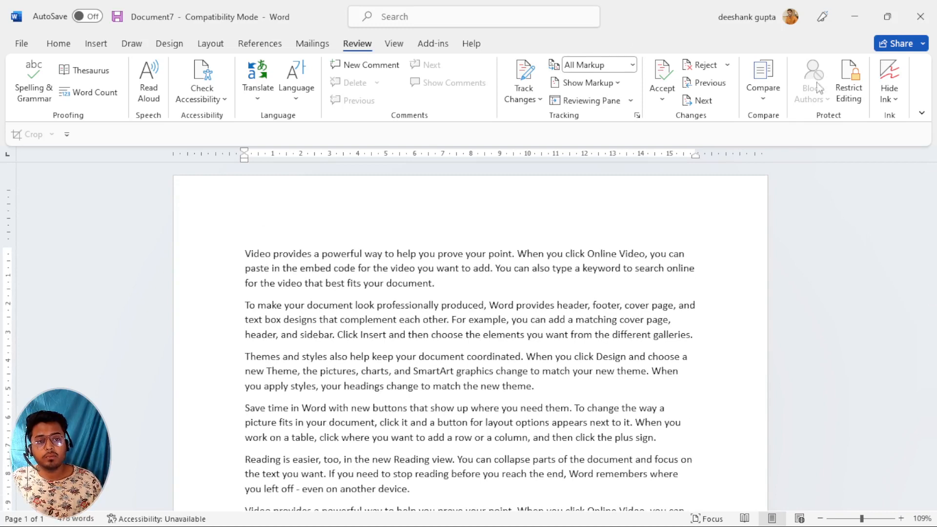
{"action": "scroll", "coordinate": [352, 305], "scroll_direction": "down", "scroll_amount": 1}
{"action": "scroll", "coordinate": [352, 305], "scroll_direction": "down", "scroll_amount": 5}
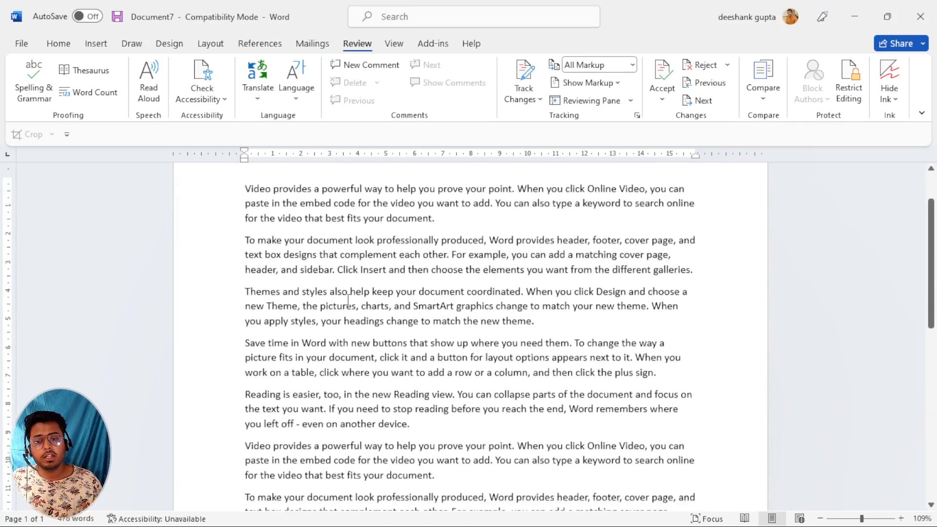
{"action": "scroll", "coordinate": [348, 299], "scroll_direction": "up", "scroll_amount": 4}
{"action": "scroll", "coordinate": [348, 299], "scroll_direction": "up", "scroll_amount": 2}
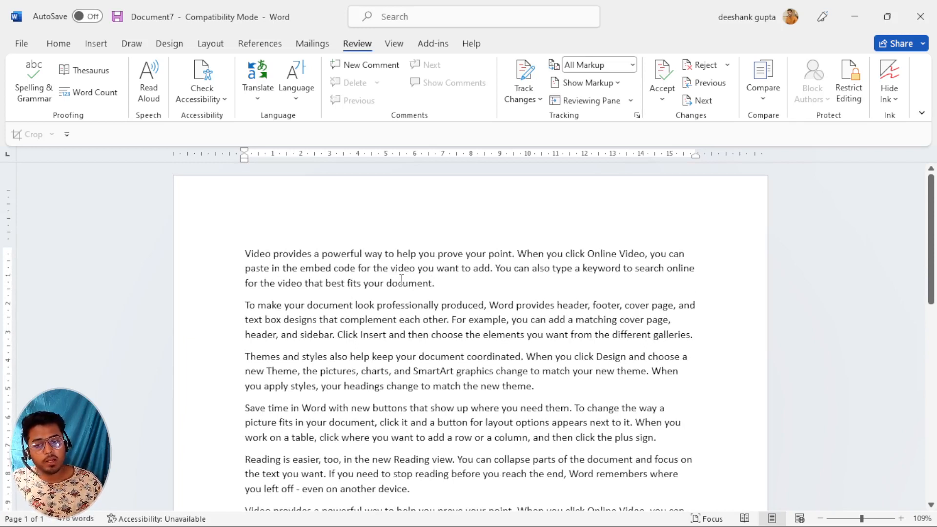
Add a 'my name is' sentence to paragraph one, delete it, then open Restrict Editing.
{"action": "left_click", "coordinate": [454, 280]}
{"action": "type", "text": "my nam"}
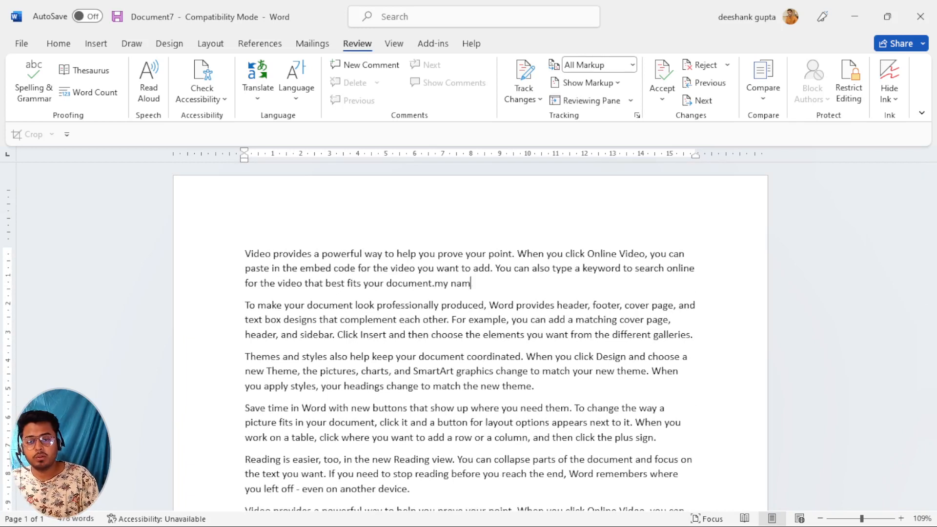
{"action": "type", "text": "e is deepak"}
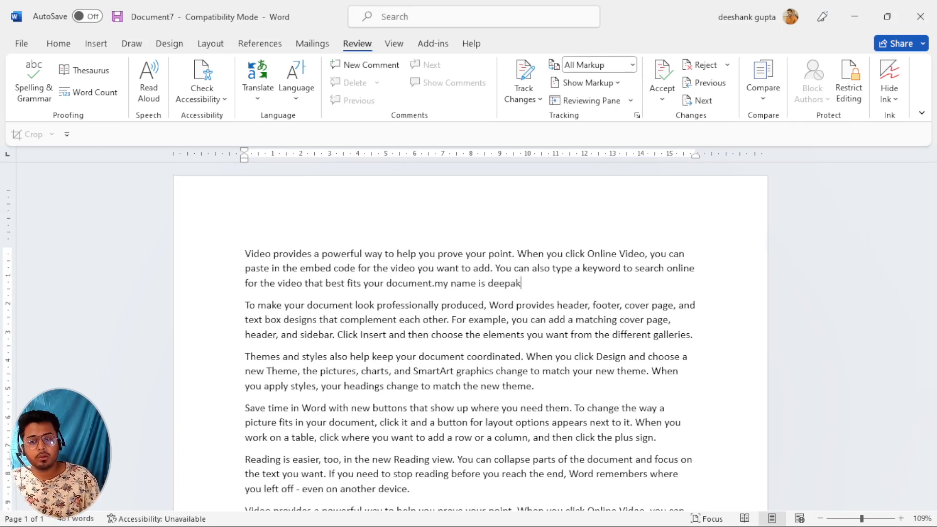
{"action": "left_click_drag", "start_coordinate": [522, 284], "coordinate": [386, 284]}
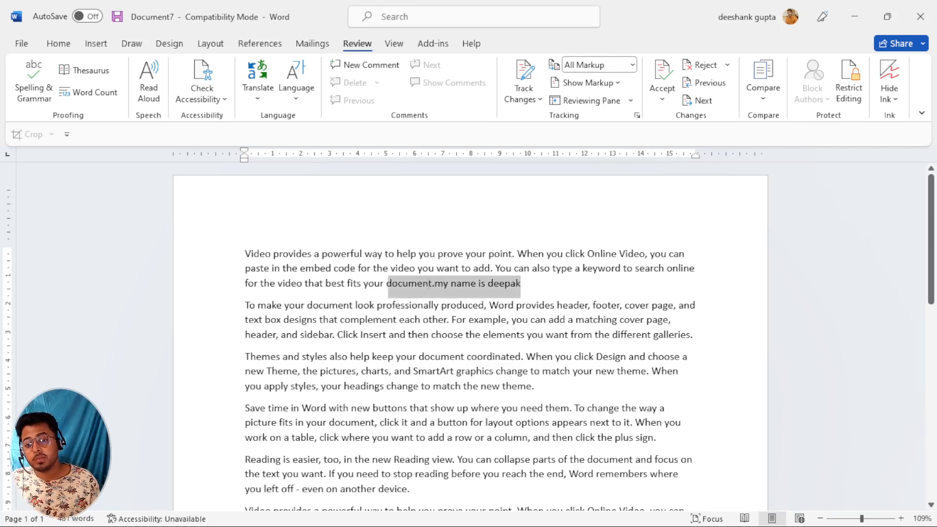
{"action": "left_click", "coordinate": [464, 342]}
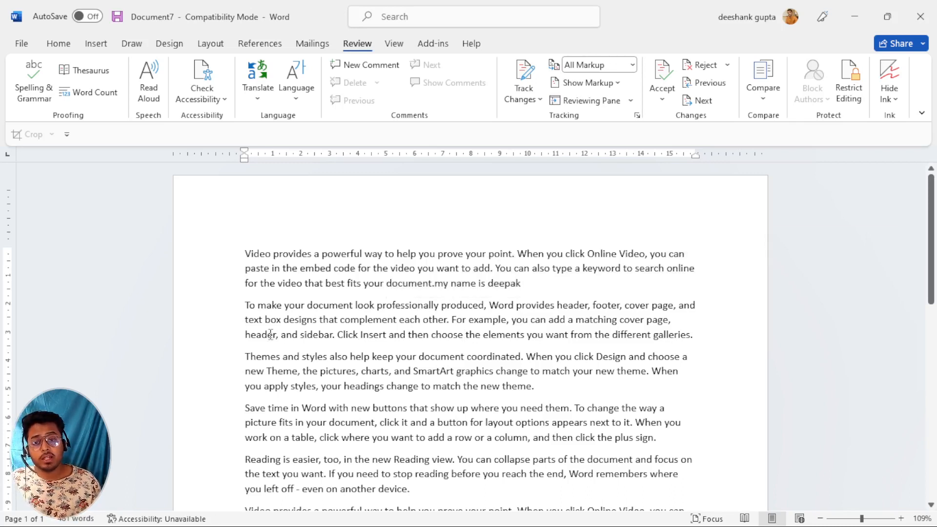
{"action": "left_click_drag", "start_coordinate": [527, 283], "coordinate": [445, 287]}
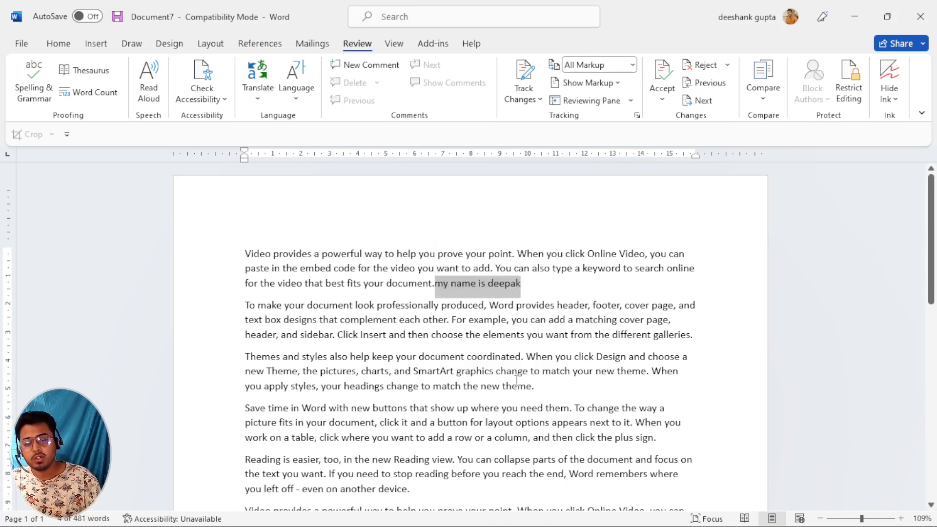
{"action": "key", "text": "BackSpace"}
{"action": "left_click", "coordinate": [848, 92]}
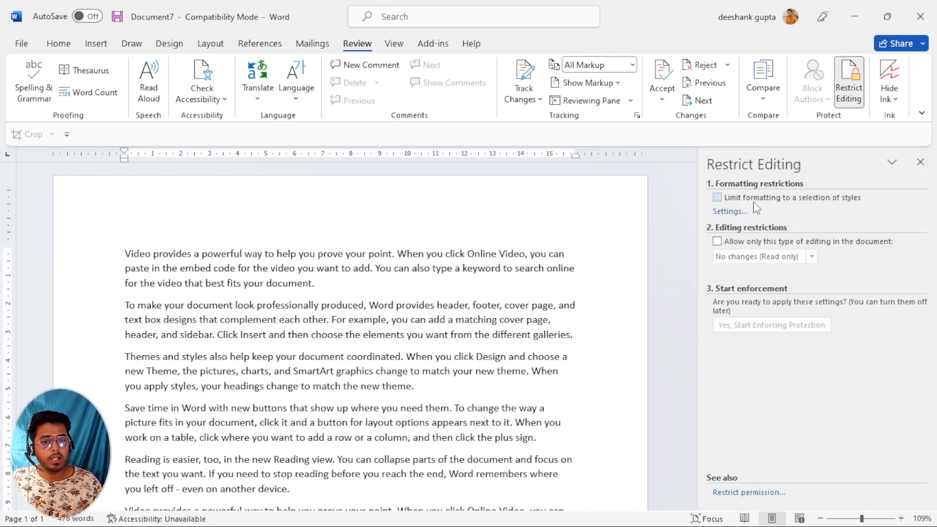
Limit formatting to selected styles, allow only No changes (Read only) editing, and add an Everyone exception.
{"action": "left_click", "coordinate": [717, 197]}
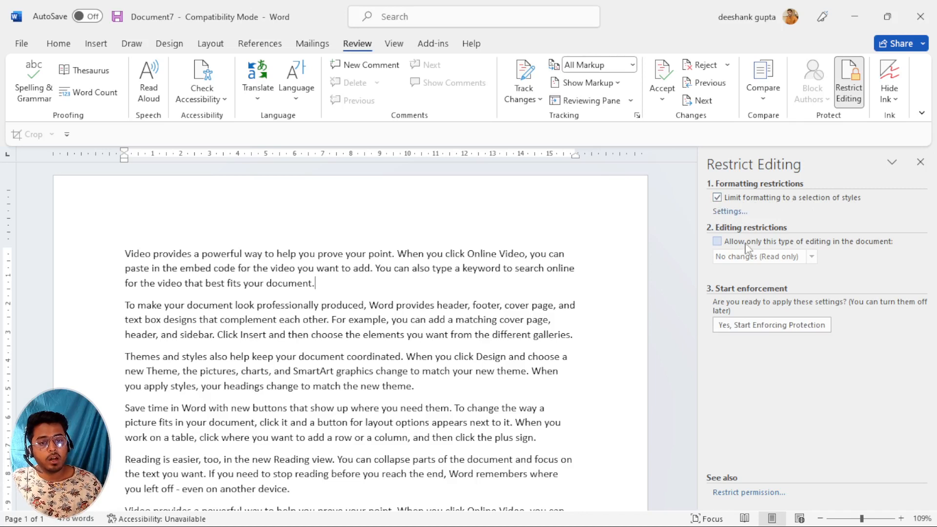
{"action": "left_click", "coordinate": [716, 241]}
{"action": "left_click", "coordinate": [811, 257]}
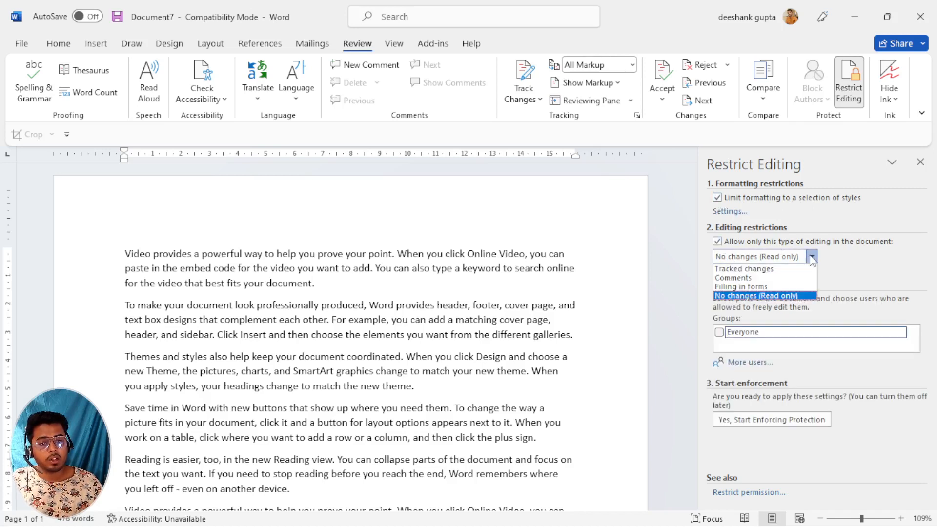
{"action": "left_click", "coordinate": [865, 257]}
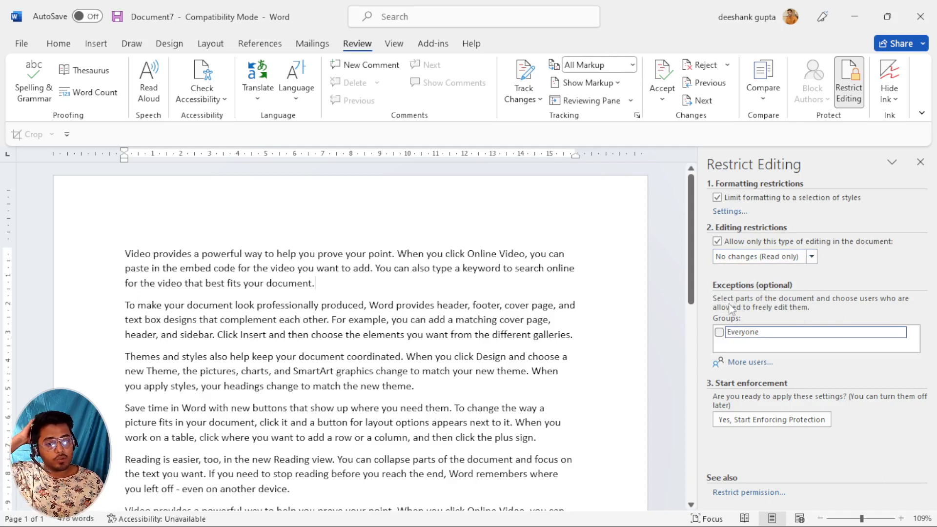
{"action": "left_click", "coordinate": [719, 333]}
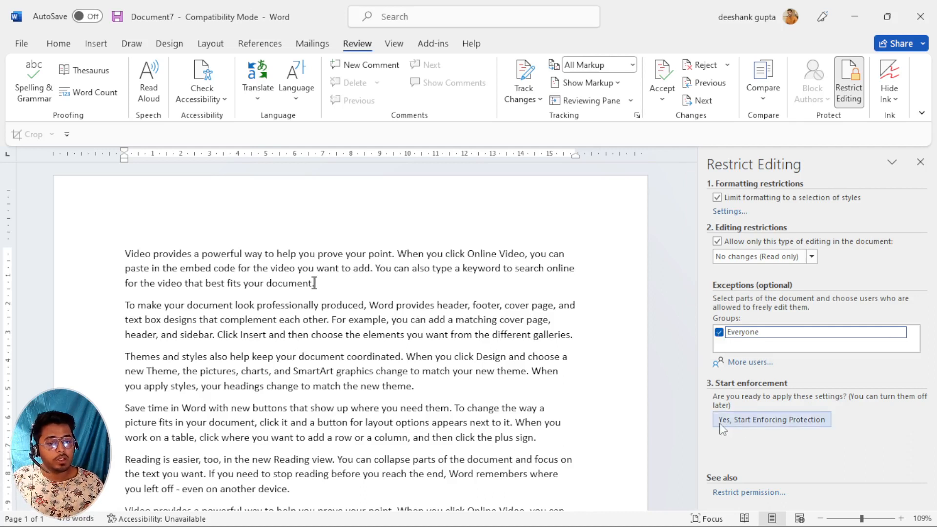
Start enforcing the protection, setting a password for the document.
{"action": "left_click", "coordinate": [764, 421]}
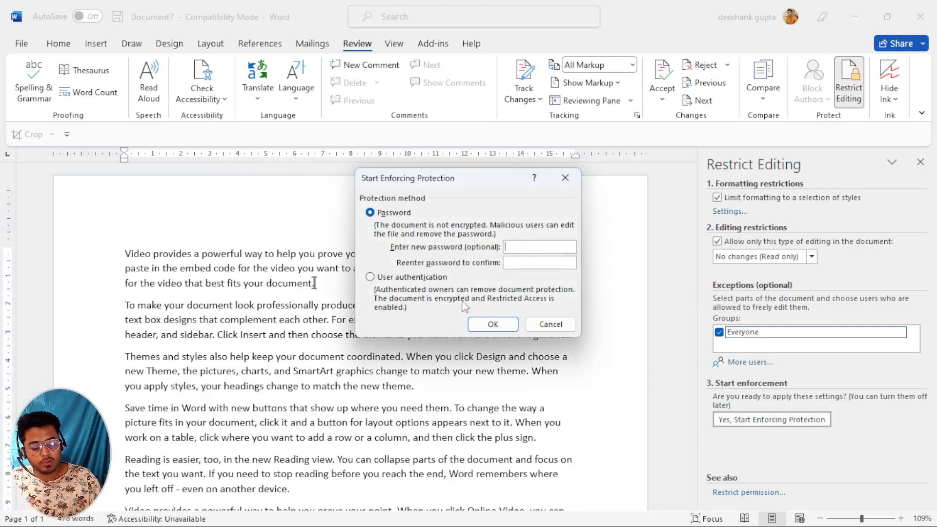
{"action": "type", "text": "12"}
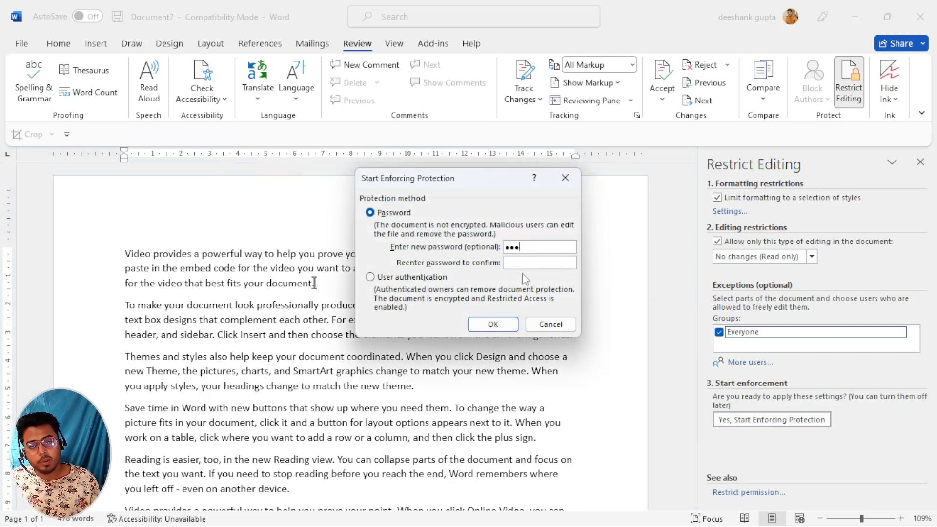
{"action": "left_click", "coordinate": [494, 325]}
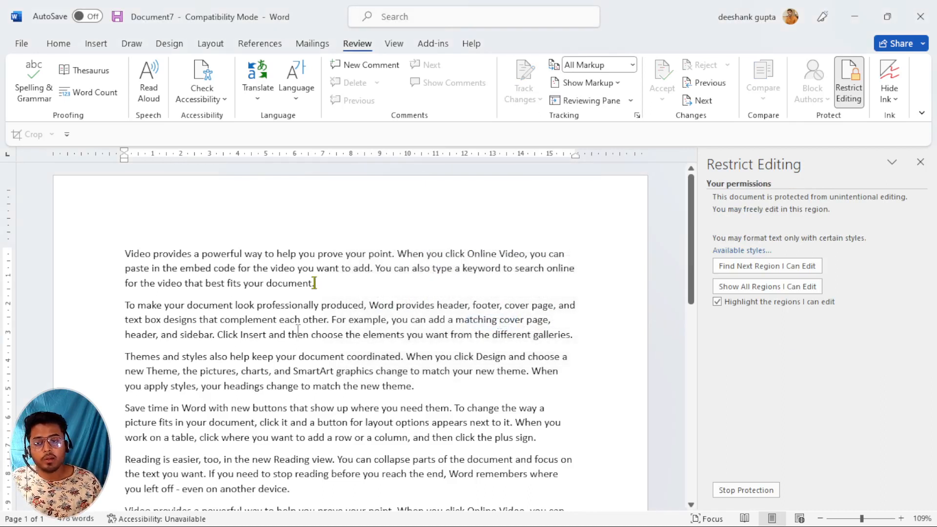
Try editing the second, third and fourth paragraphs to confirm the text is locked.
{"action": "left_click", "coordinate": [298, 334]}
{"action": "left_click", "coordinate": [257, 372]}
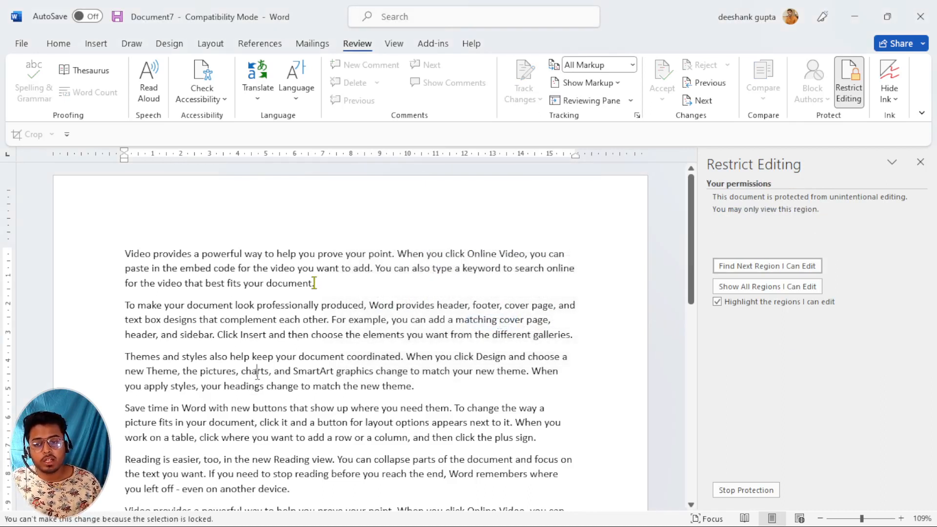
{"action": "left_click", "coordinate": [360, 387]}
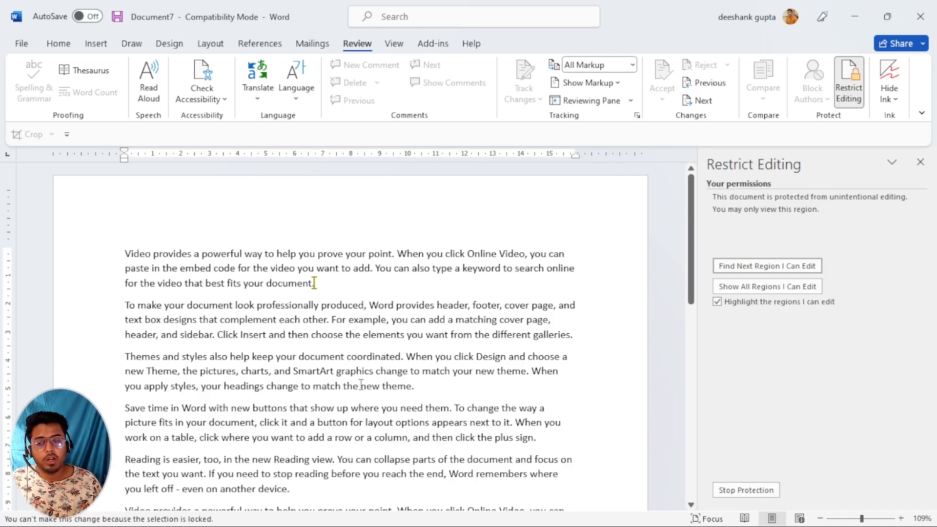
{"action": "left_click", "coordinate": [330, 420]}
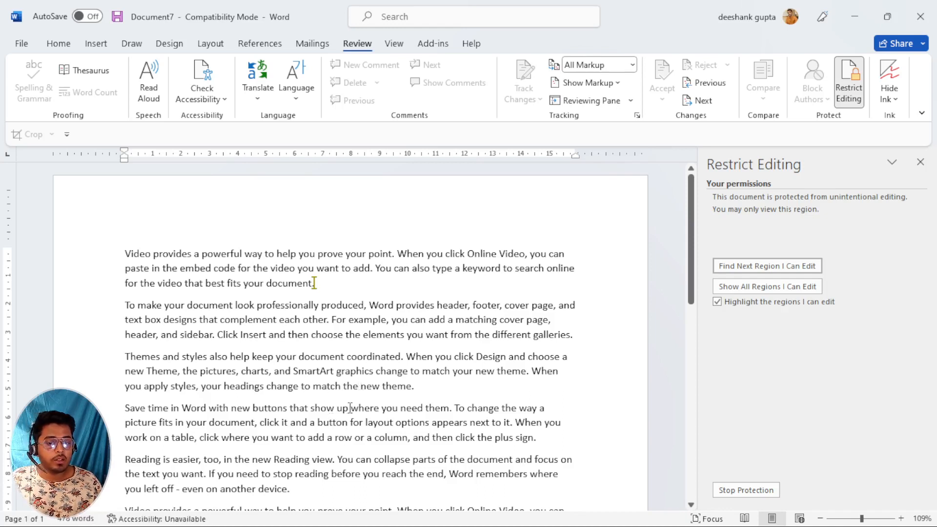
Stop the protection by entering the document's password.
{"action": "left_click", "coordinate": [744, 491]}
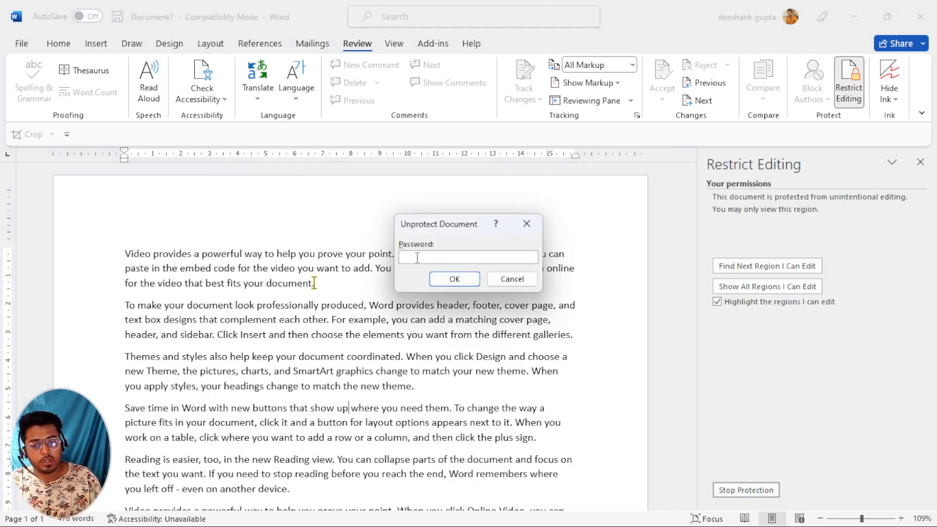
{"action": "type", "text": "1"}
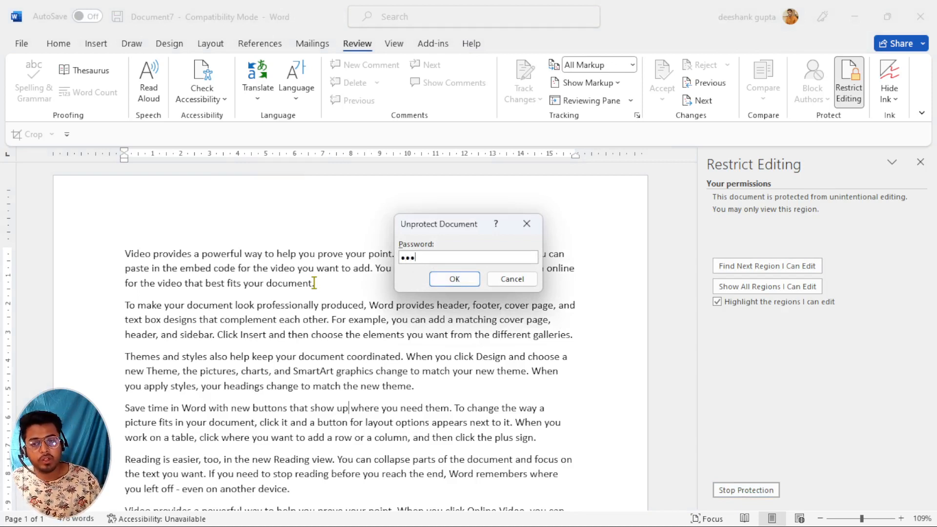
{"action": "left_click", "coordinate": [455, 278]}
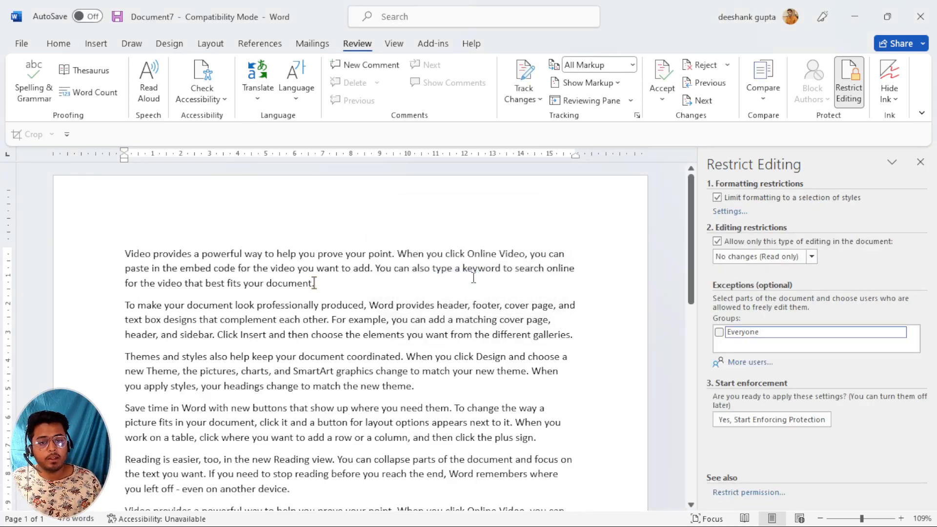
Type test text into the second and third paragraphs, then undo it.
{"action": "type", "text": "as"}
{"action": "left_click", "coordinate": [293, 320]}
{"action": "type", "text": "dfsdfsdfsad"}
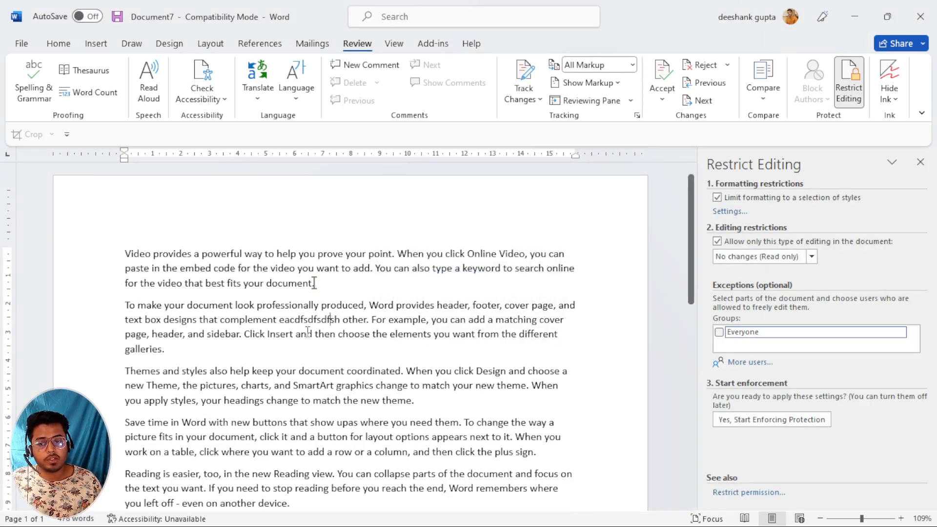
{"action": "type", "text": "s"}
{"action": "left_click", "coordinate": [301, 400]}
{"action": "type", "text": "dfsadsdafsdf"}
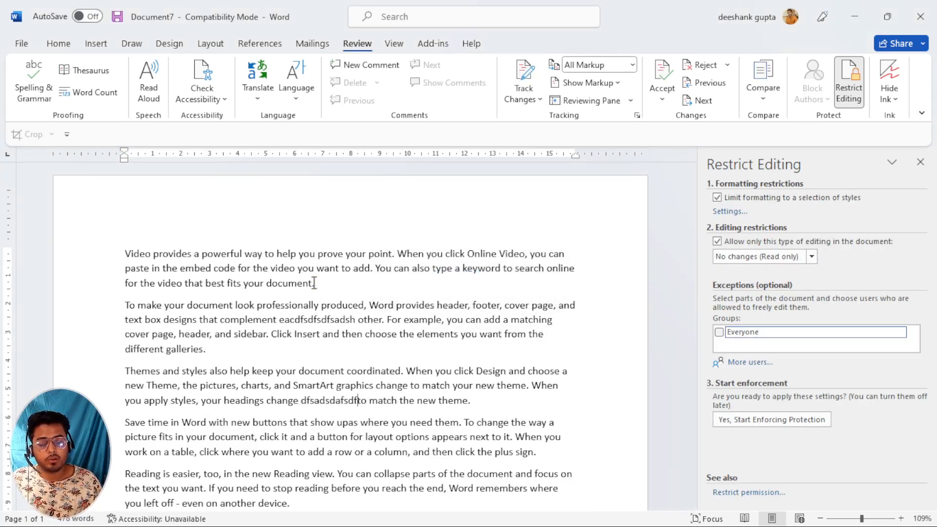
{"action": "key", "text": "ctrl+z"}
{"action": "key", "text": "ctrl+z"}
{"action": "key", "text": "ctrl+z"}
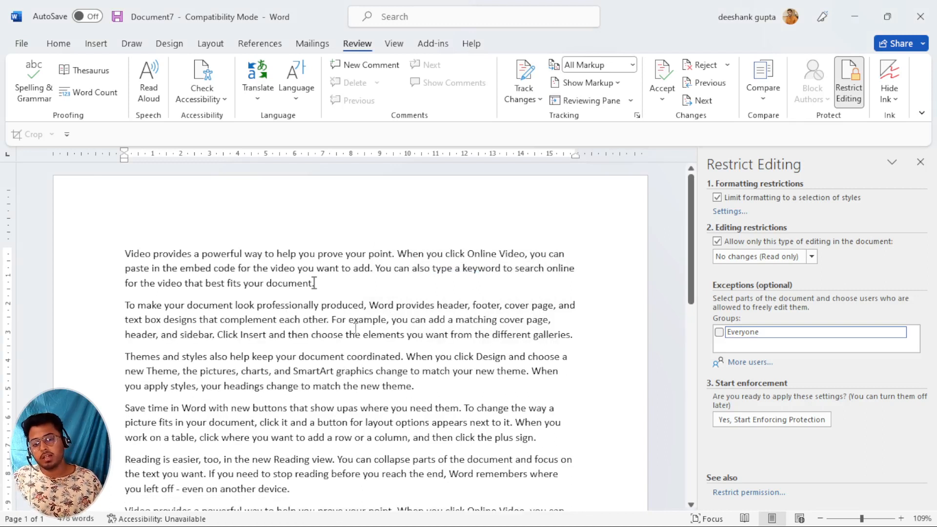
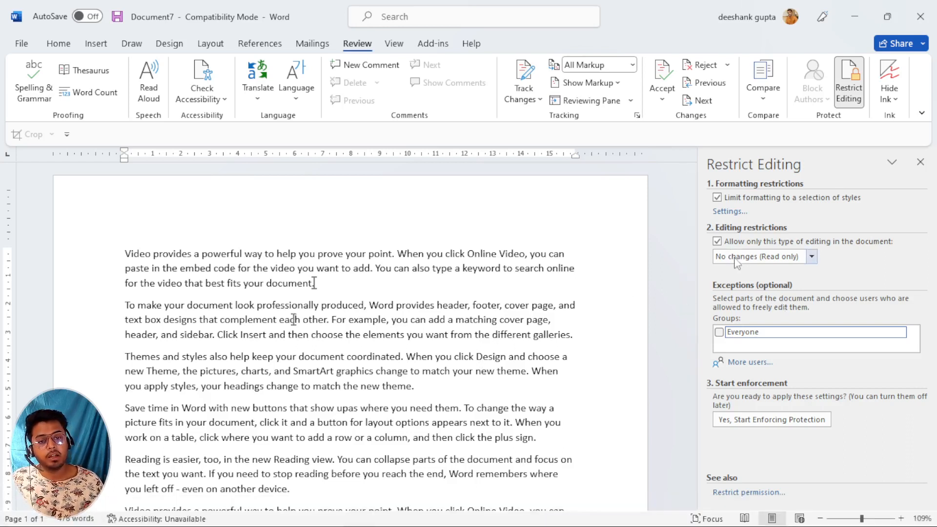
Enforce read-only protection with an Everyone exception, secured by a password.
{"action": "left_click", "coordinate": [811, 257]}
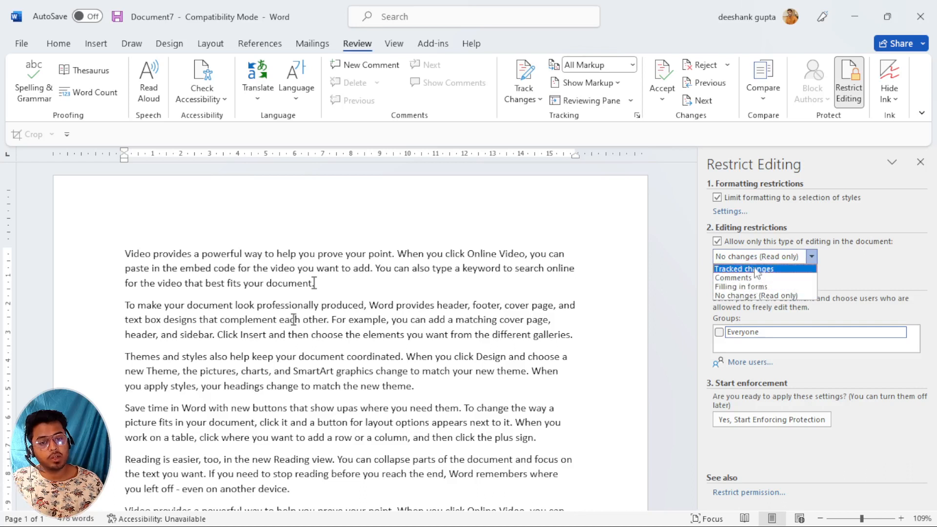
{"action": "left_click", "coordinate": [752, 297]}
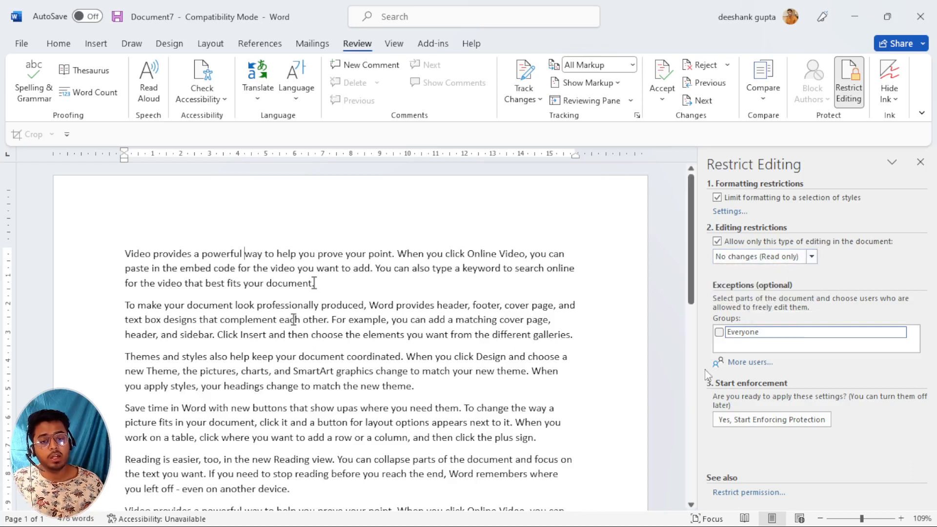
{"action": "left_click", "coordinate": [720, 333]}
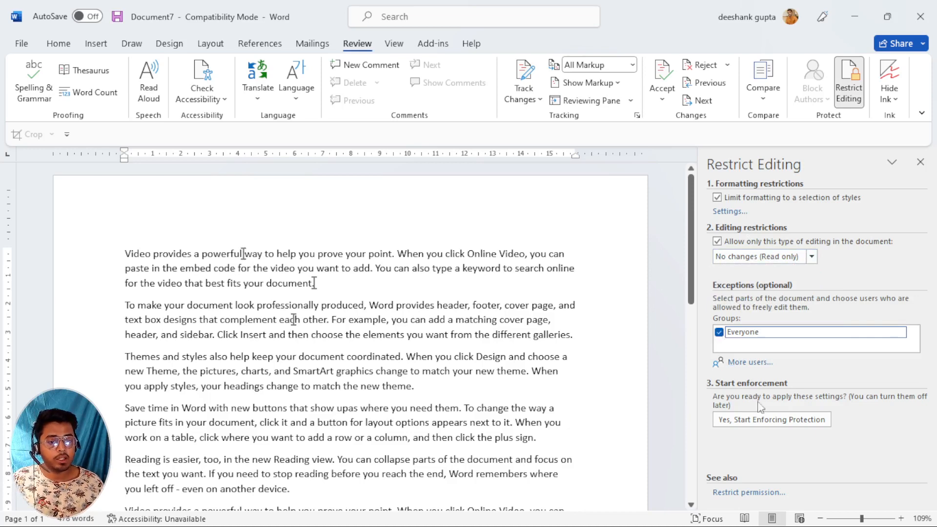
{"action": "left_click", "coordinate": [745, 423]}
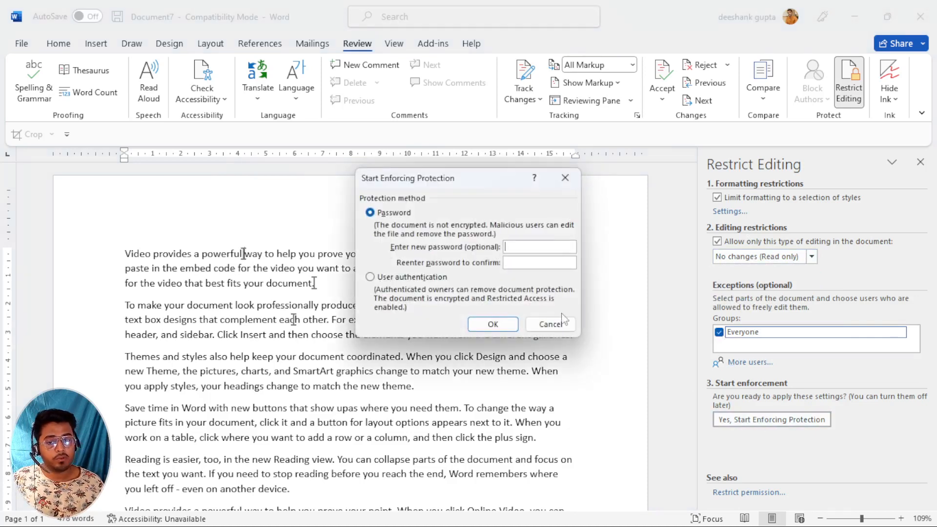
{"action": "type", "text": "12"}
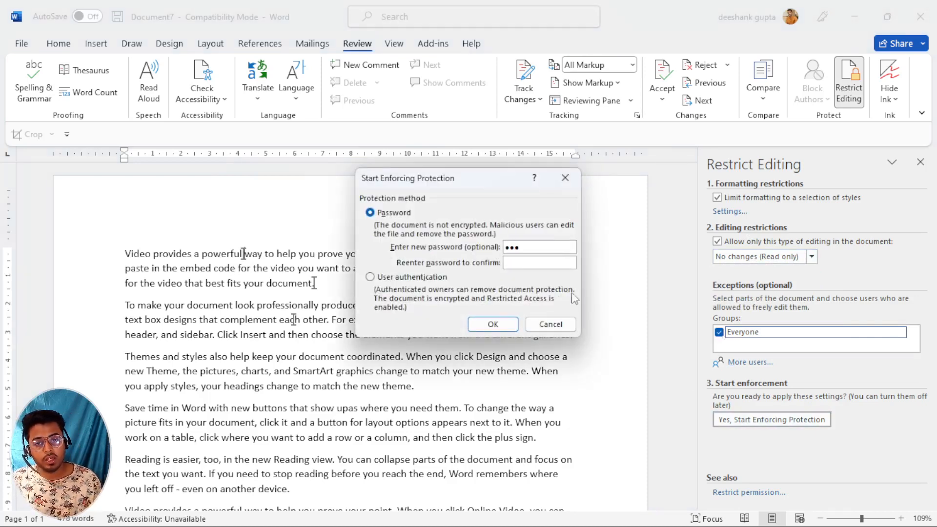
{"action": "left_click", "coordinate": [548, 263]}
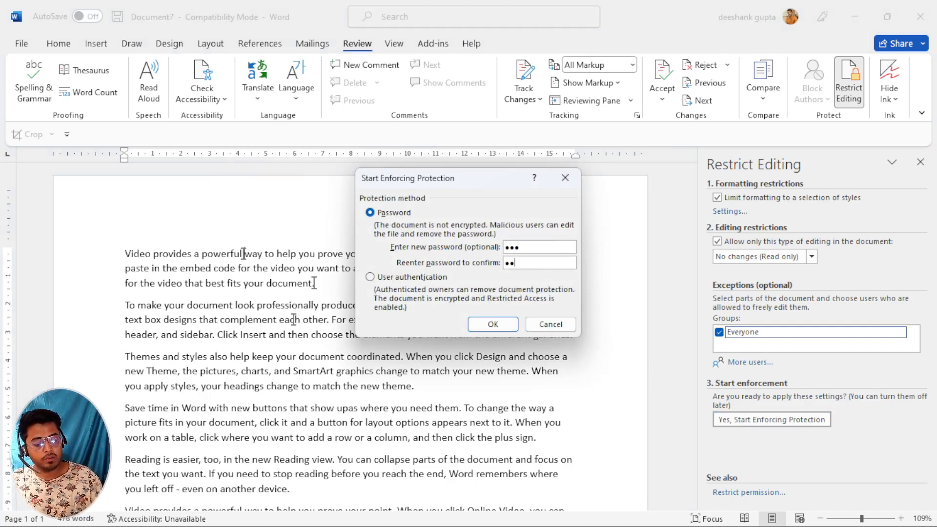
{"action": "left_click", "coordinate": [511, 326]}
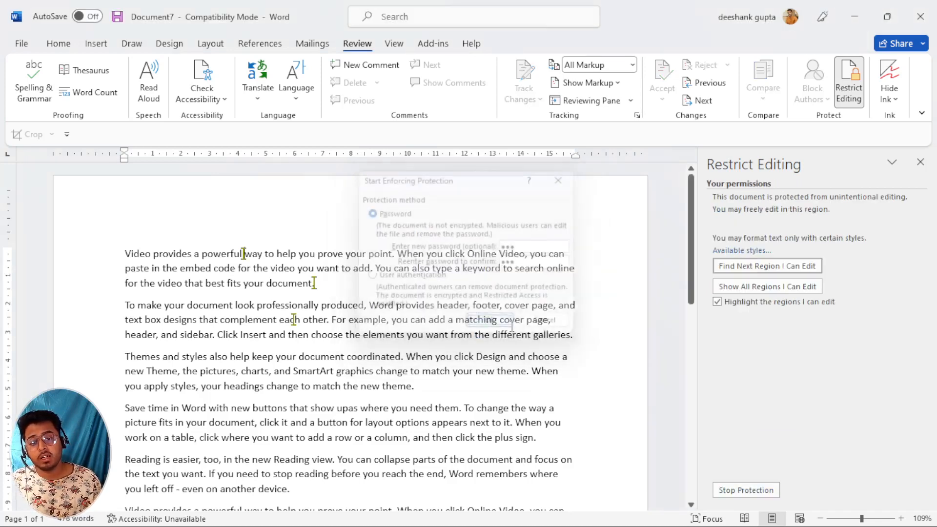
Try deleting text in a locked paragraph and get the 'selection is locked' warning.
{"action": "left_click", "coordinate": [332, 335]}
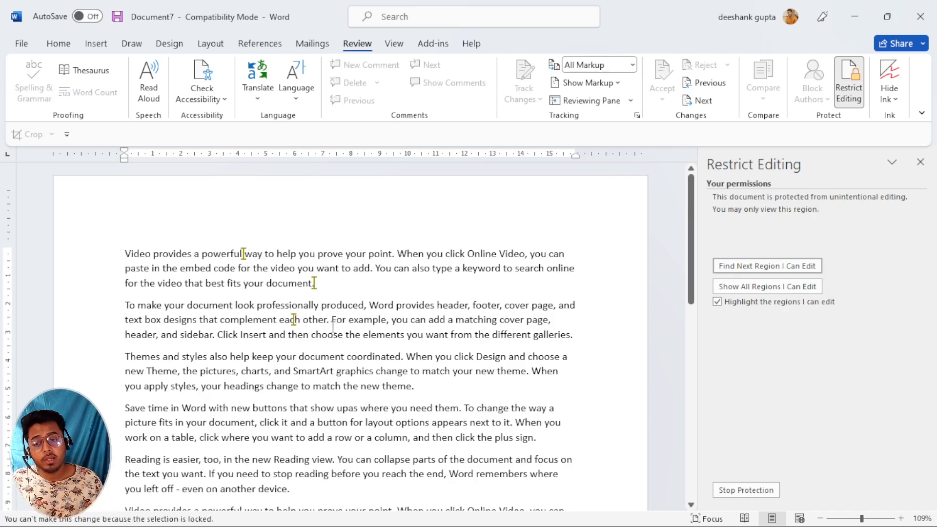
{"action": "left_click", "coordinate": [62, 45]}
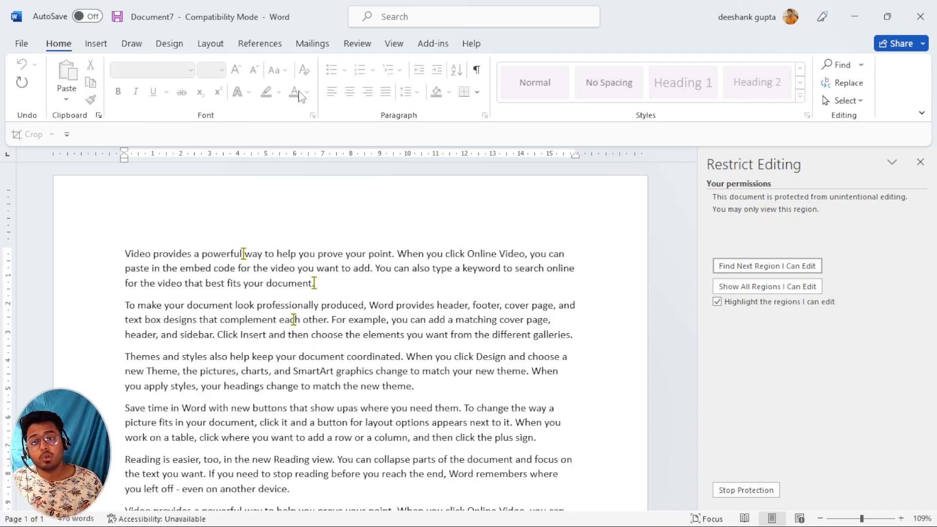
{"action": "left_click_drag", "start_coordinate": [225, 256], "coordinate": [325, 286]}
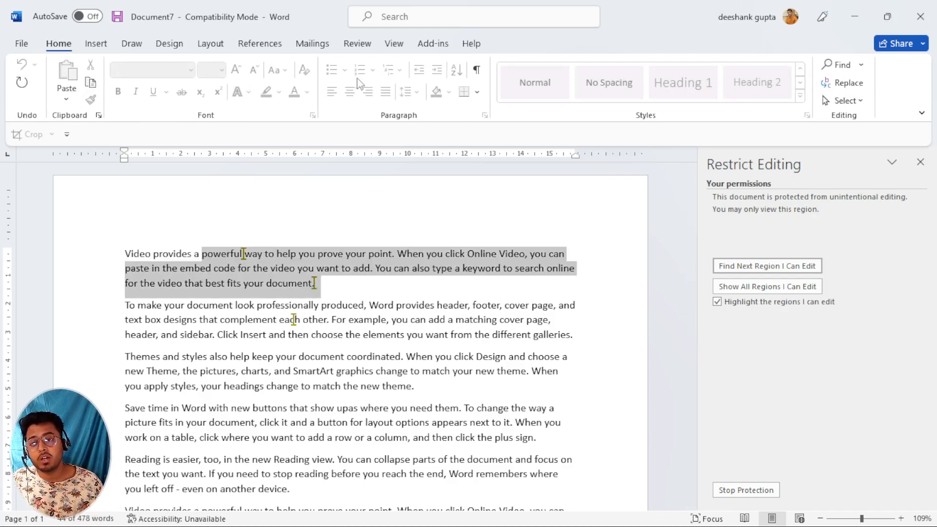
{"action": "left_click", "coordinate": [258, 267]}
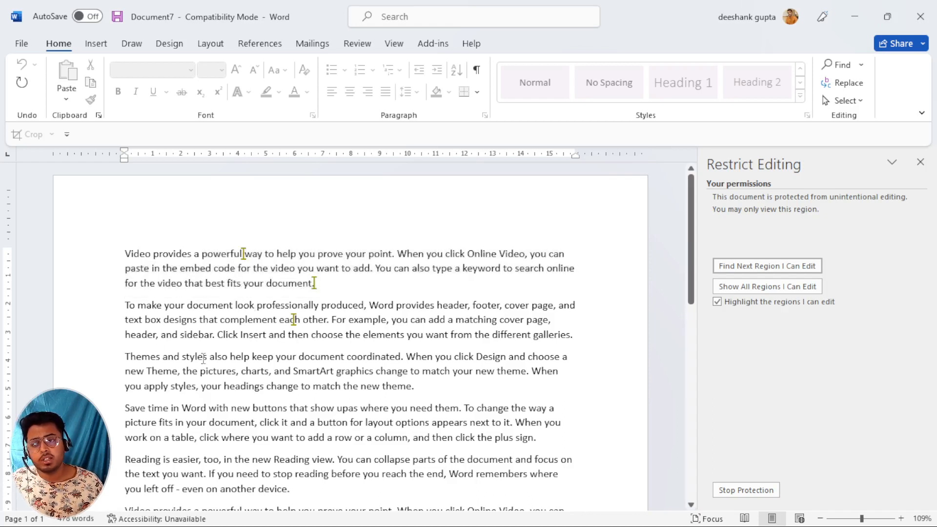
{"action": "key", "text": "BackSpace"}
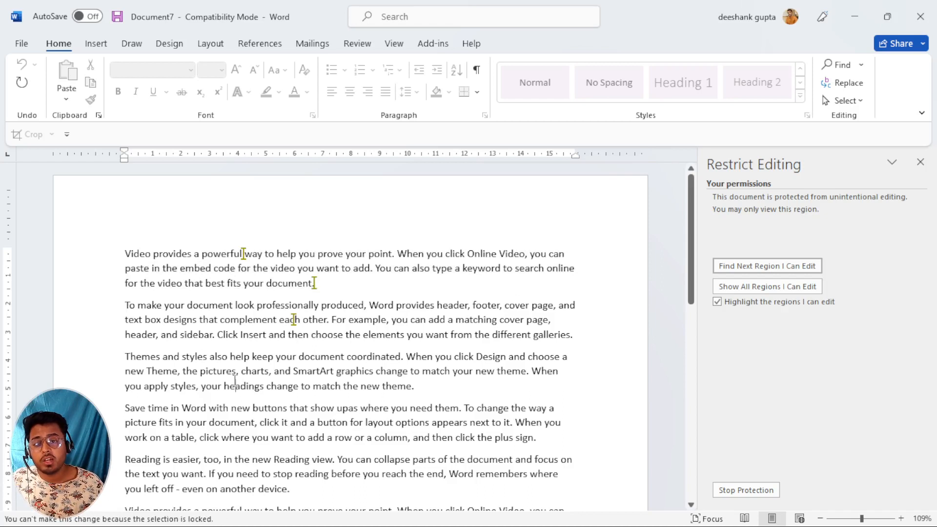
Unprotect with the password, then re-enforce protection as Comments-only with an Everyone exception.
{"action": "left_click", "coordinate": [758, 490]}
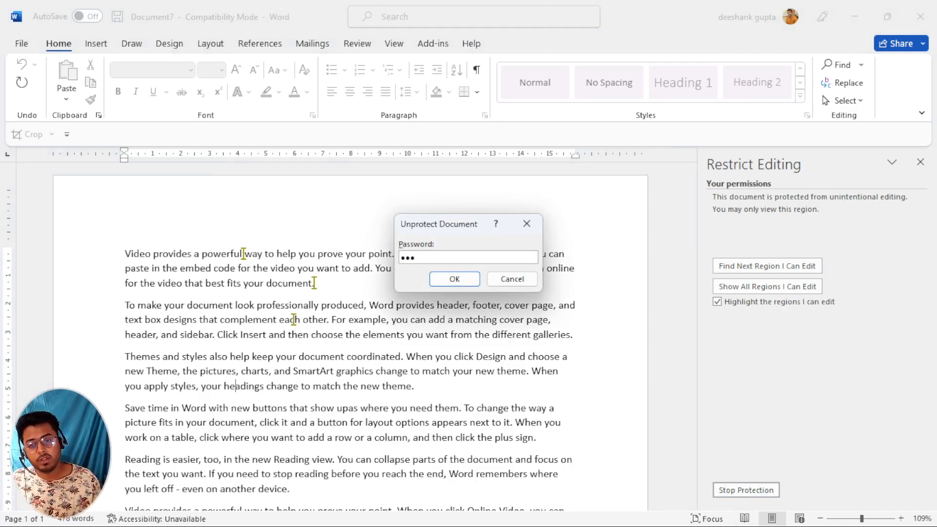
{"action": "left_click", "coordinate": [454, 279]}
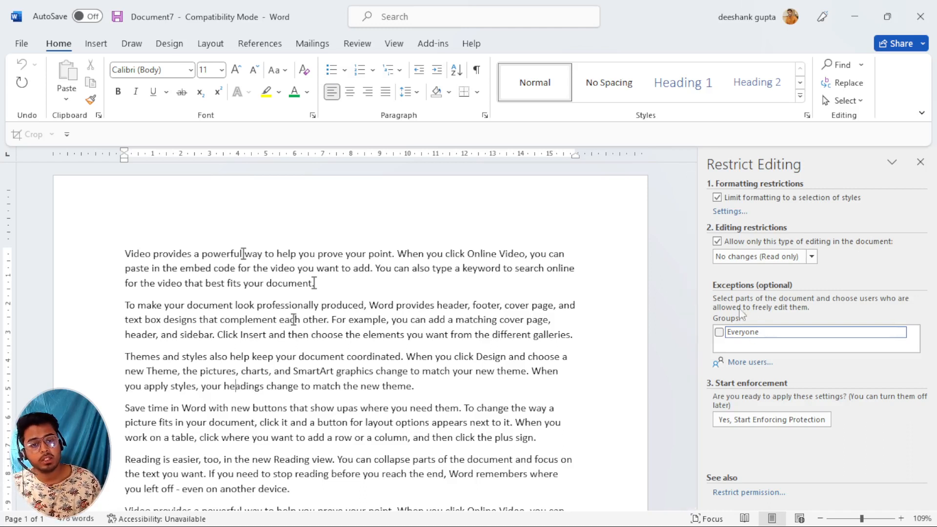
{"action": "left_click", "coordinate": [796, 263]}
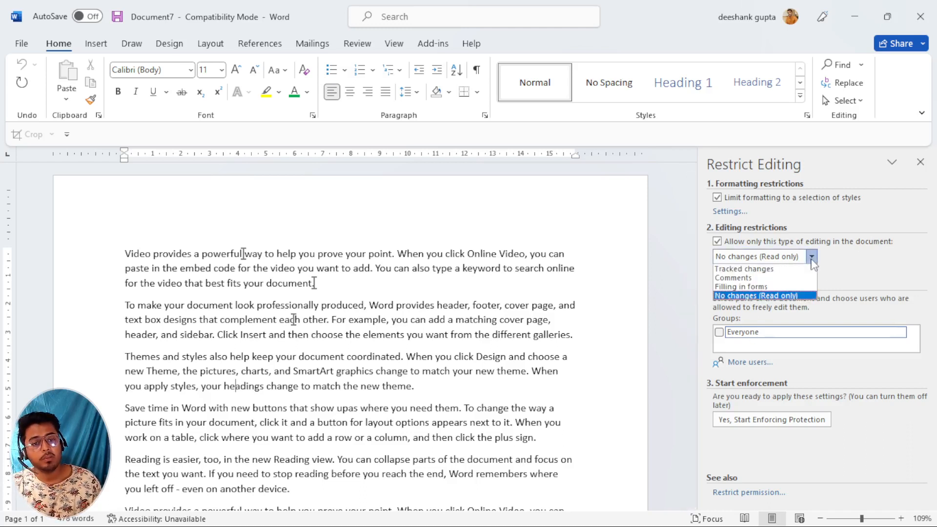
{"action": "left_click", "coordinate": [733, 278]}
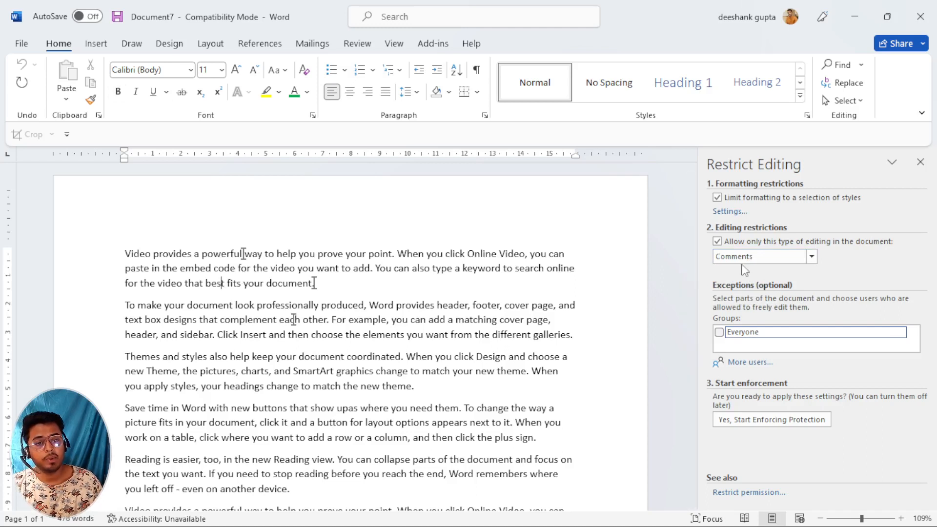
{"action": "left_click", "coordinate": [719, 332]}
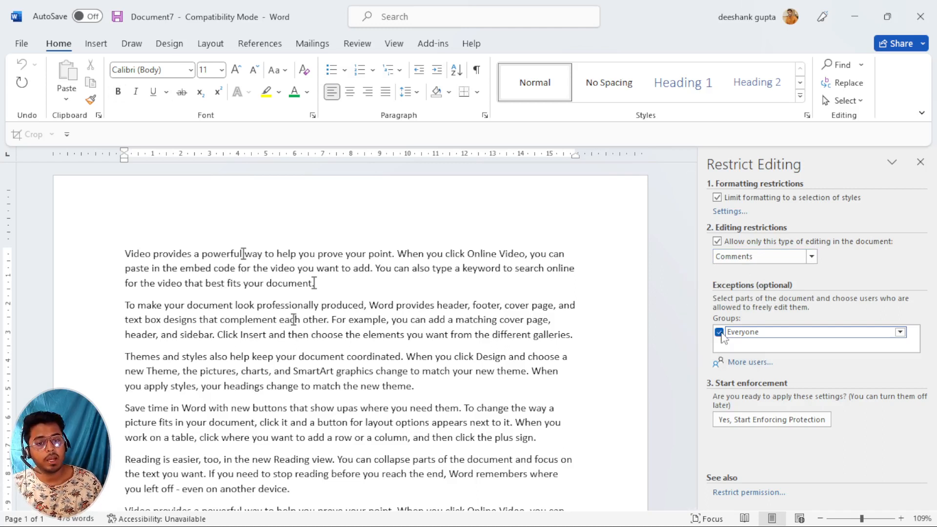
{"action": "left_click", "coordinate": [758, 426]}
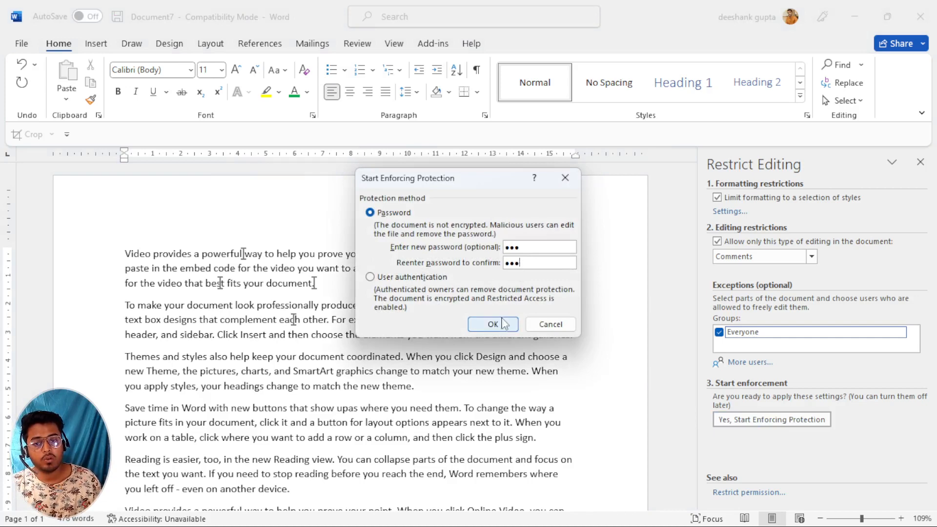
{"action": "left_click", "coordinate": [493, 324]}
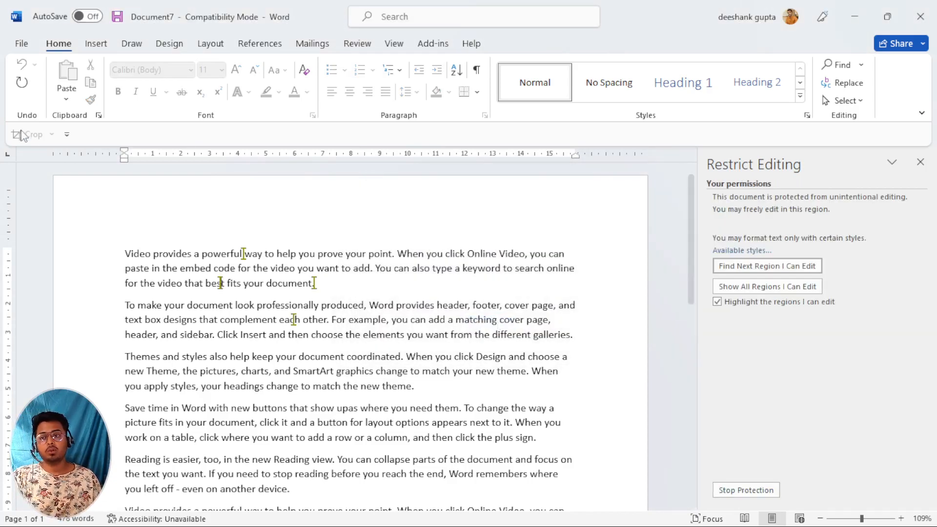
Add the comment 'Dfgdfg dfgfg' to the third paragraph's 'and styles … SmartArt' text.
{"action": "left_click", "coordinate": [269, 317]}
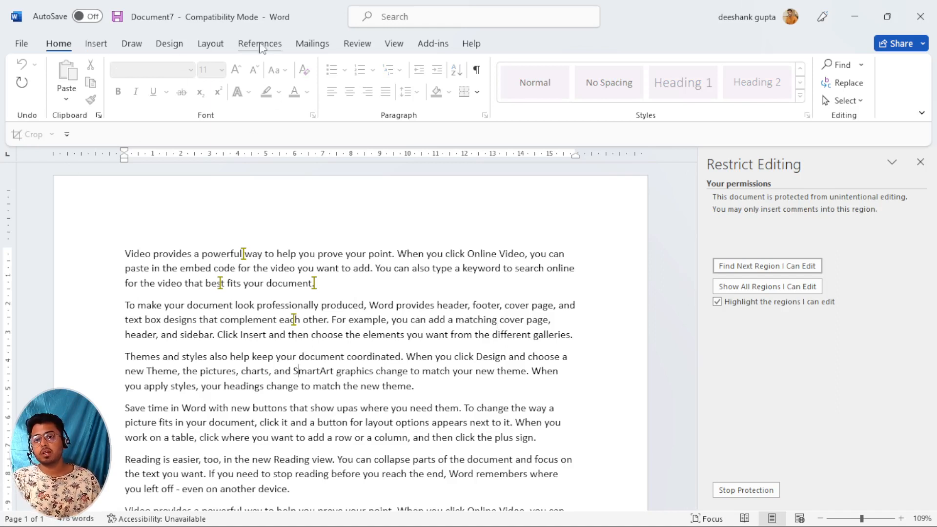
{"action": "left_click", "coordinate": [364, 44]}
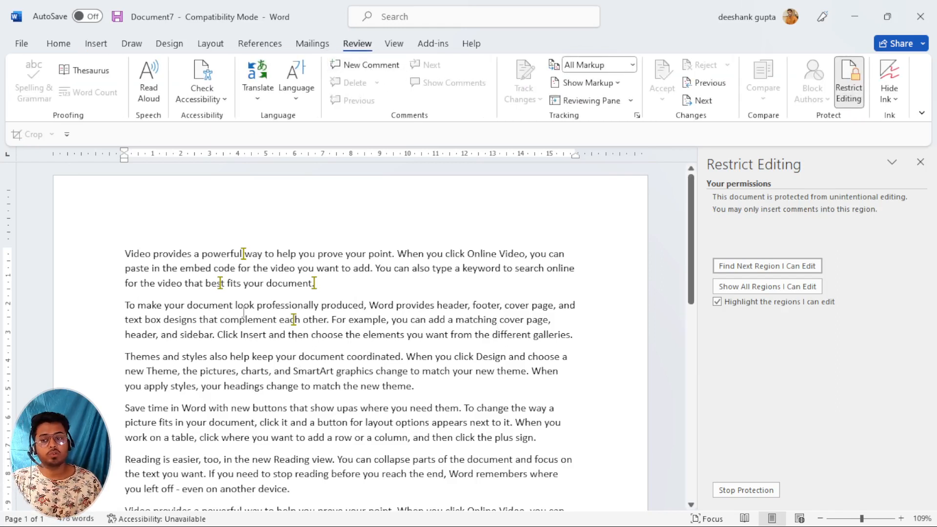
{"action": "left_click_drag", "start_coordinate": [176, 358], "coordinate": [302, 372]}
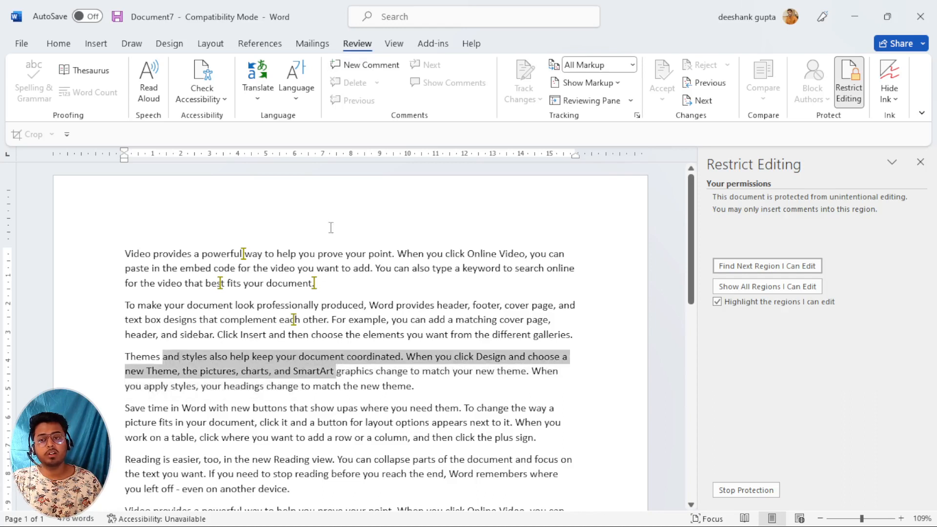
{"action": "left_click", "coordinate": [370, 66]}
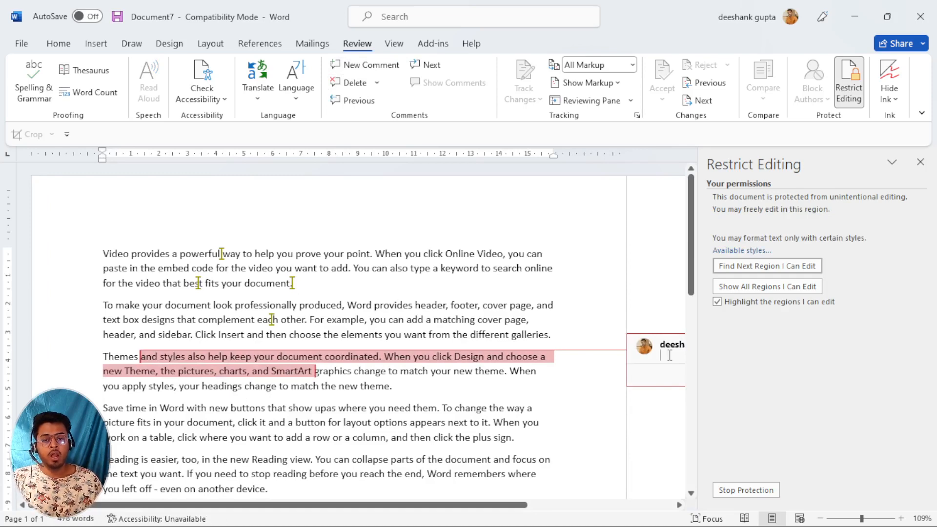
{"action": "type", "text": "Dfgdfg dfgfg"}
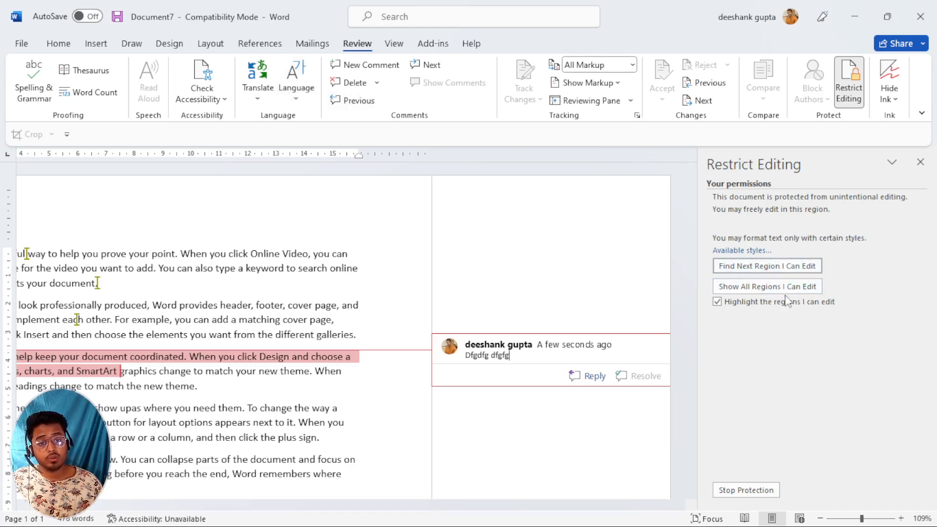
Stop protection with the password, leaving the Comments restriction selected but unenforced.
{"action": "left_click", "coordinate": [740, 490]}
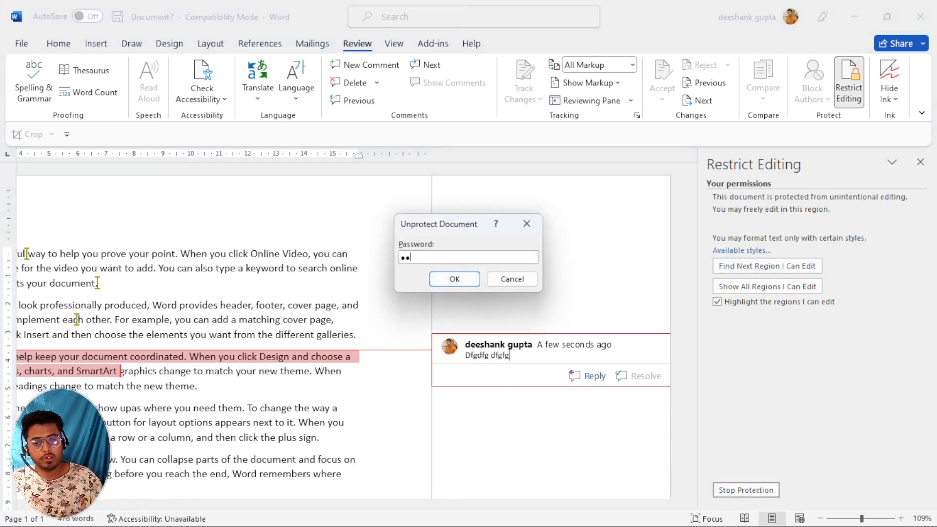
{"action": "left_click", "coordinate": [453, 285]}
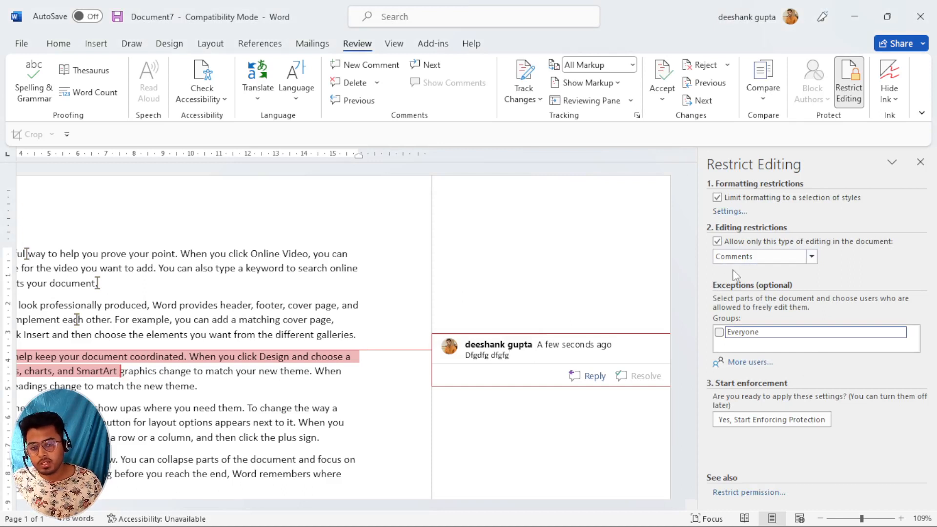
{"action": "left_click", "coordinate": [367, 408]}
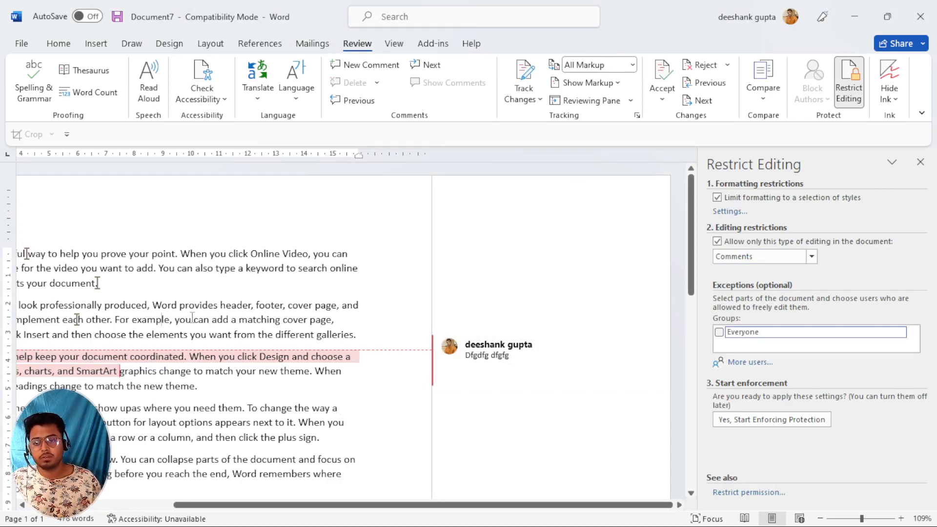
{"action": "scroll", "coordinate": [320, 504], "scroll_direction": "left", "scroll_amount": 5}
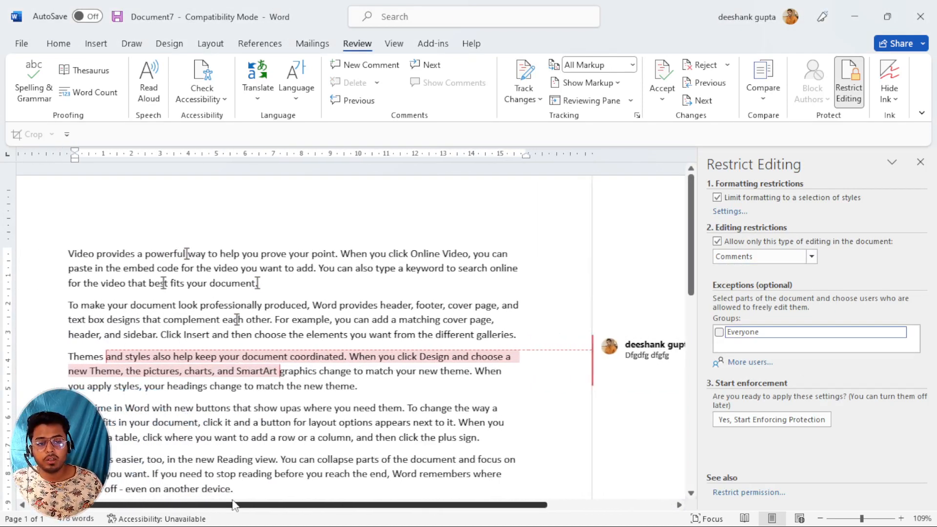
{"action": "left_click", "coordinate": [811, 256]}
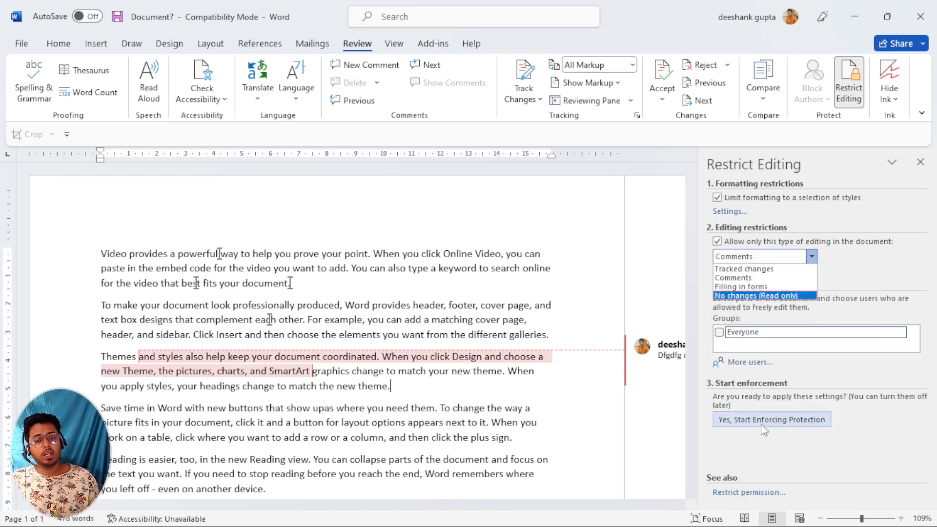
{"action": "left_click", "coordinate": [419, 421]}
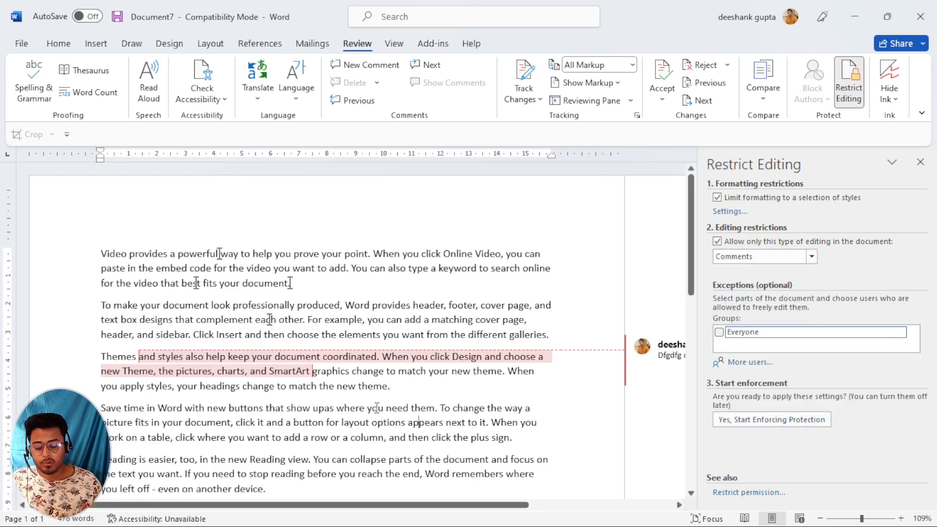
Create a new document filled with five =rand() sample paragraphs.
{"action": "key", "text": "ctrl+n"}
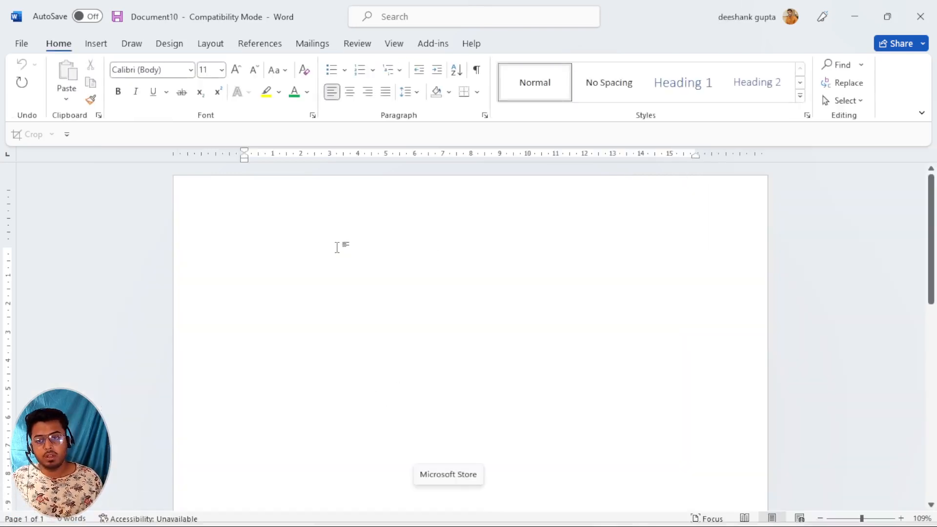
{"action": "type", "text": "=rand("}
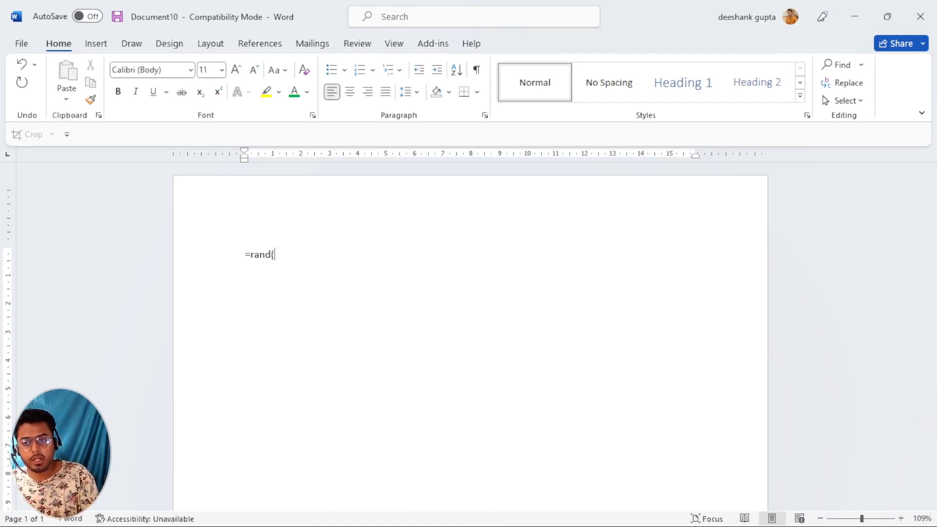
{"action": "type", "text": ")"}
{"action": "key", "text": "Return"}
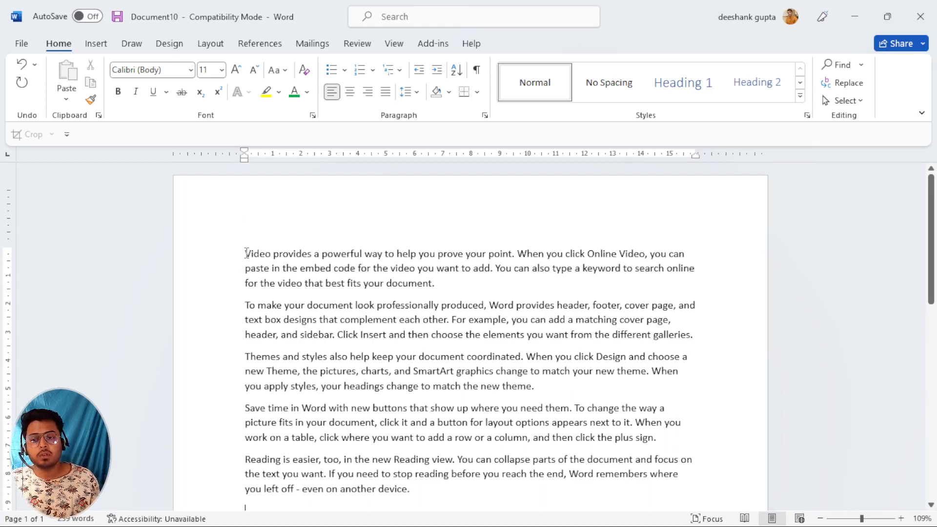
Select the first paragraph together with the Save time paragraph.
{"action": "left_click_drag", "start_coordinate": [247, 253], "coordinate": [433, 286]}
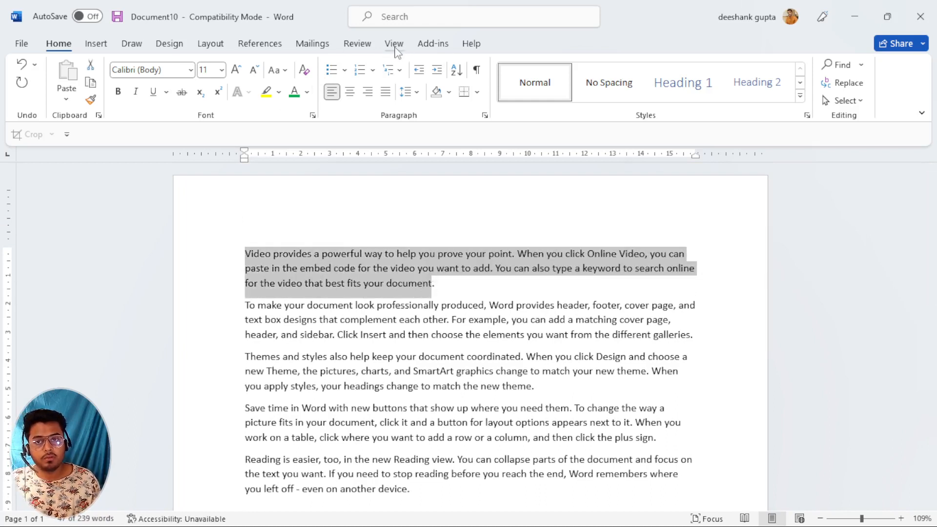
{"action": "left_click", "coordinate": [369, 50]}
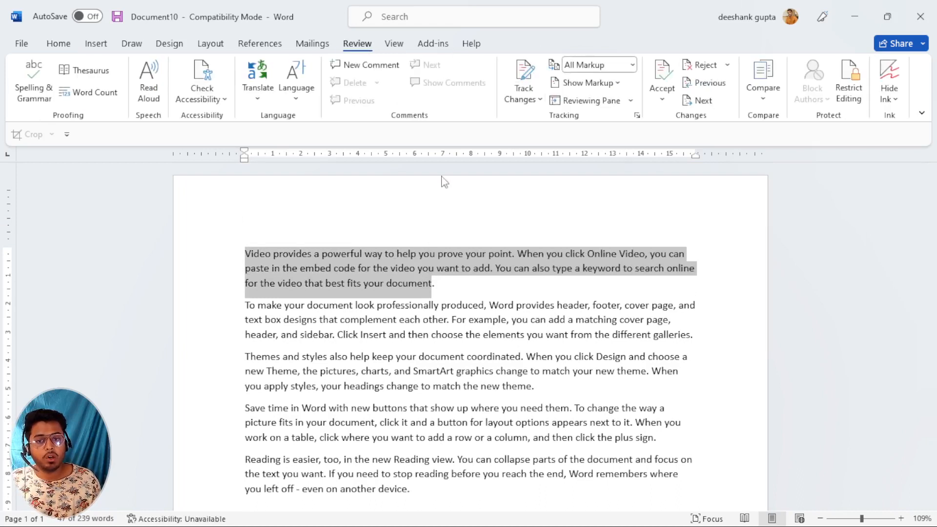
{"action": "scroll", "coordinate": [315, 405], "scroll_direction": "down", "scroll_amount": 2}
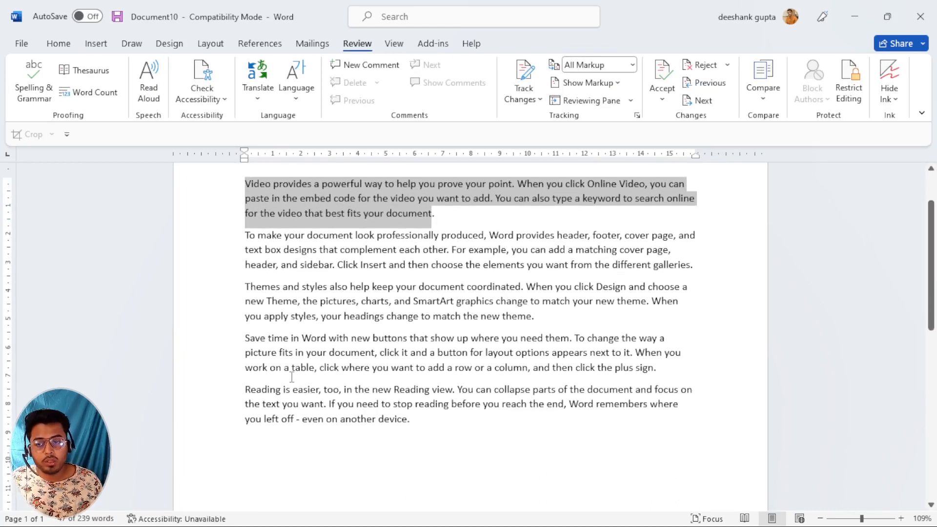
{"action": "left_click_drag", "start_coordinate": [244, 340], "coordinate": [688, 363]}
{"action": "scroll", "coordinate": [519, 301], "scroll_direction": "up", "scroll_amount": 1}
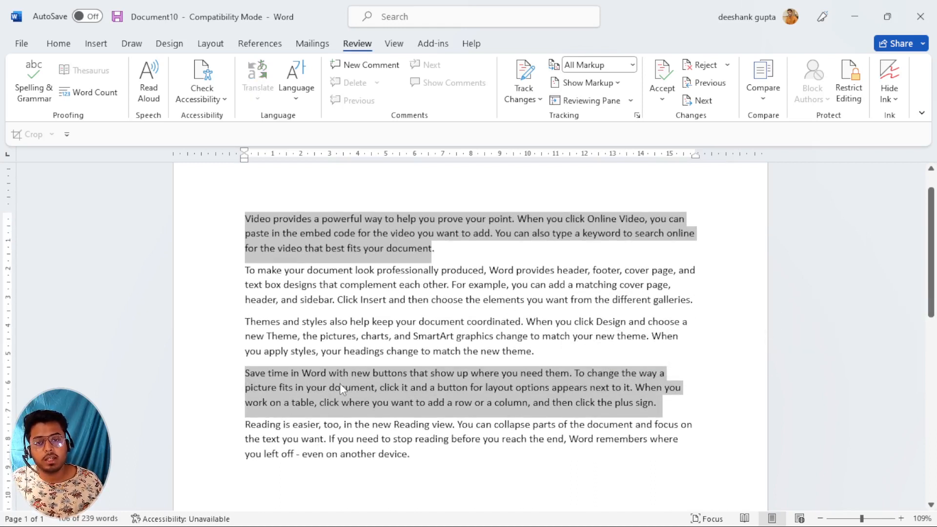
Enforce read-only protection with style limits and an Everyone exception, using a password.
{"action": "left_click", "coordinate": [848, 80]}
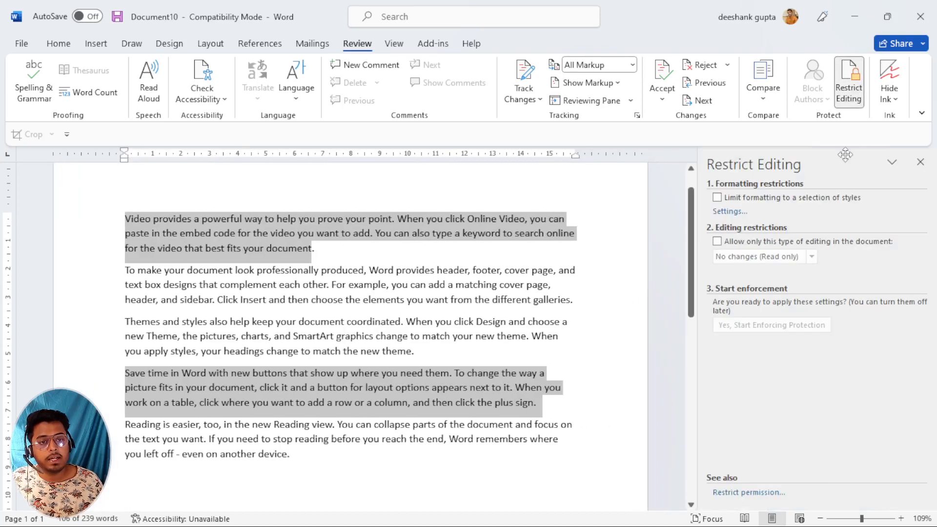
{"action": "left_click", "coordinate": [717, 197]}
{"action": "left_click", "coordinate": [716, 241]}
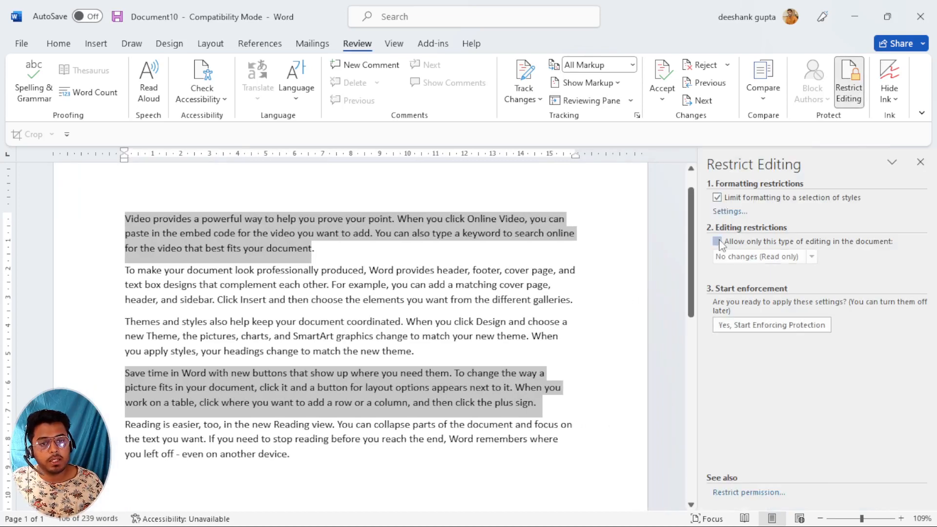
{"action": "left_click", "coordinate": [718, 332]}
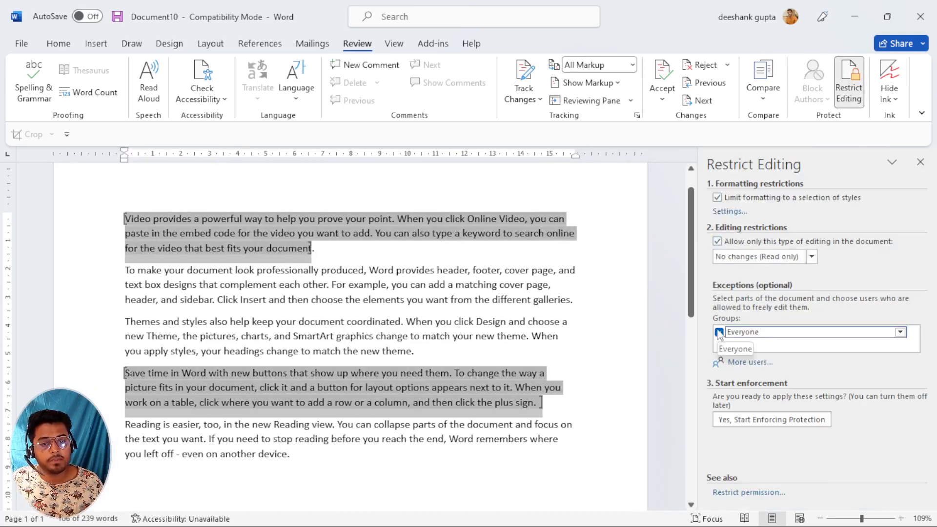
{"action": "left_click", "coordinate": [770, 421]}
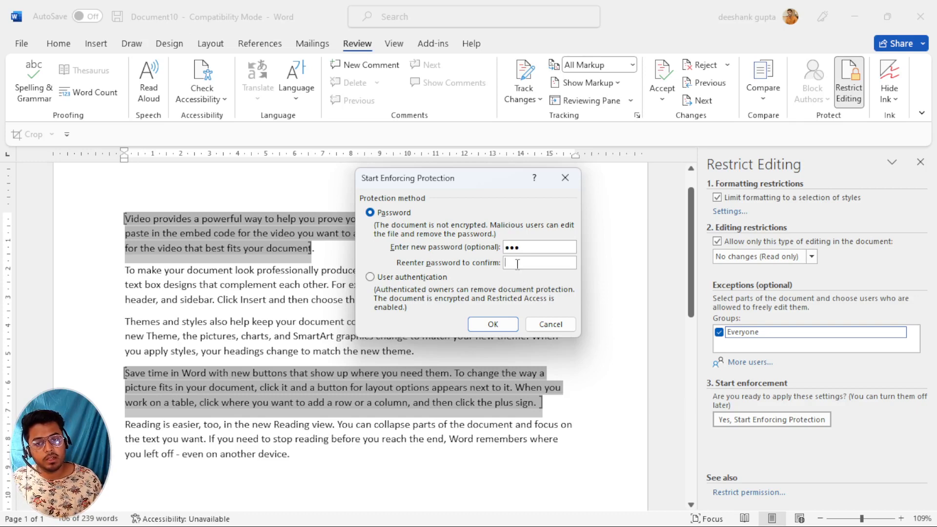
{"action": "left_click", "coordinate": [492, 323]}
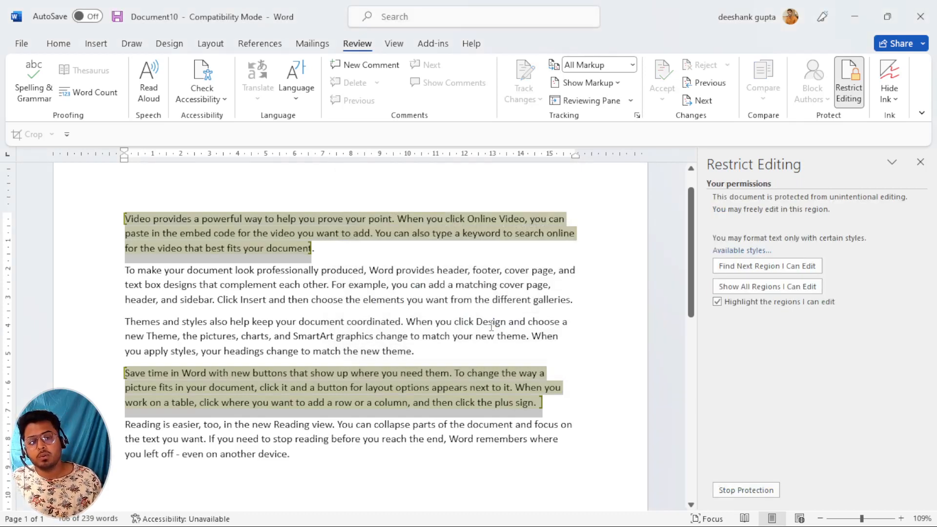
Try deleting text with Backspace in several protected paragraphs.
{"action": "left_click", "coordinate": [411, 323]}
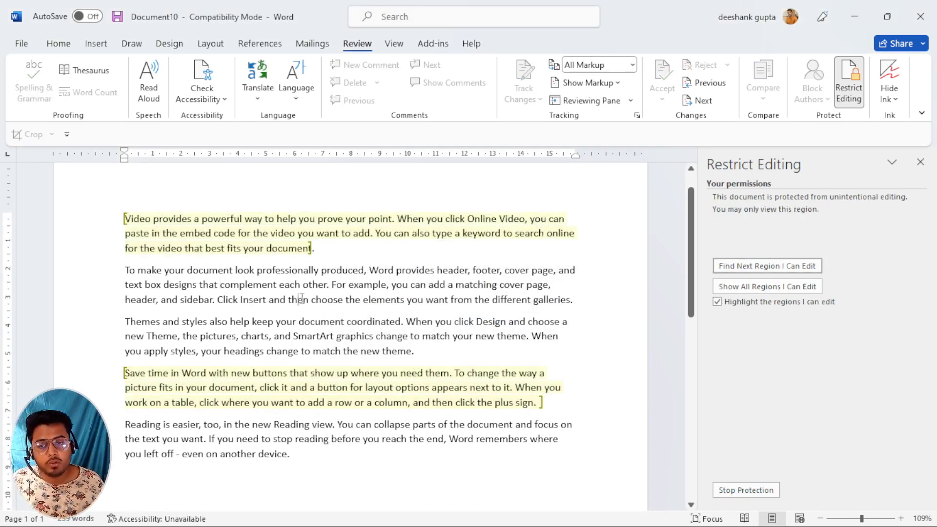
{"action": "key", "text": "BackSpace"}
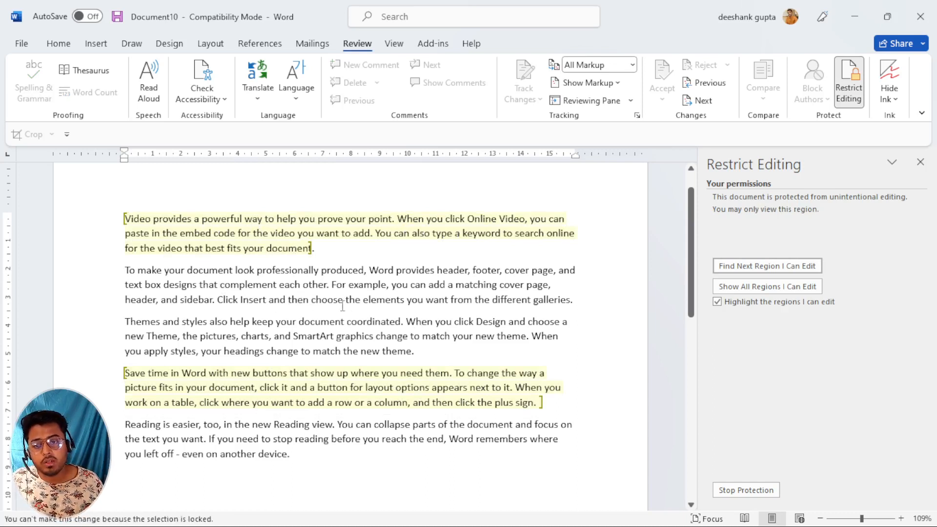
{"action": "left_click", "coordinate": [385, 295]}
{"action": "key", "text": "BackSpace"}
{"action": "left_click", "coordinate": [489, 290]}
{"action": "key", "text": "BackSpace"}
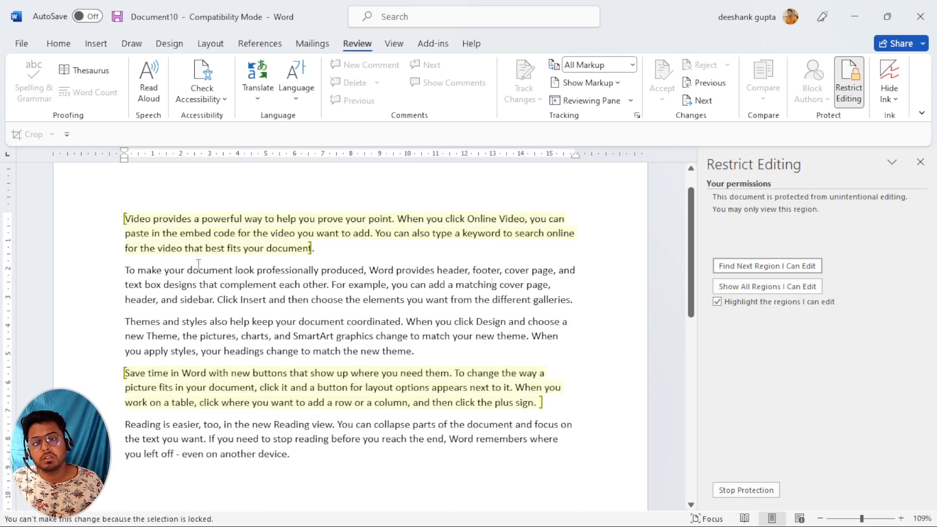
{"action": "key", "text": "BackSpace"}
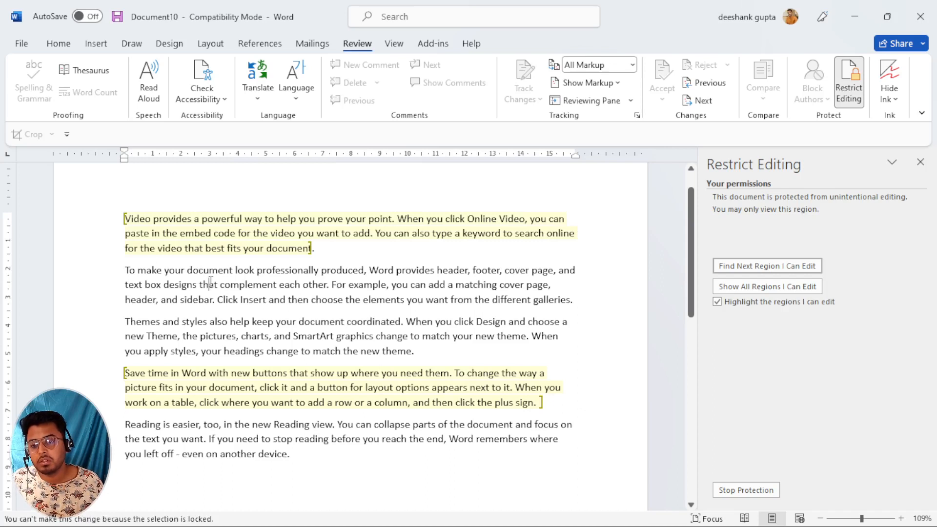
Type stray letters like 'sdf sadf' into the editable first and Save time paragraphs.
{"action": "left_click", "coordinate": [268, 234]}
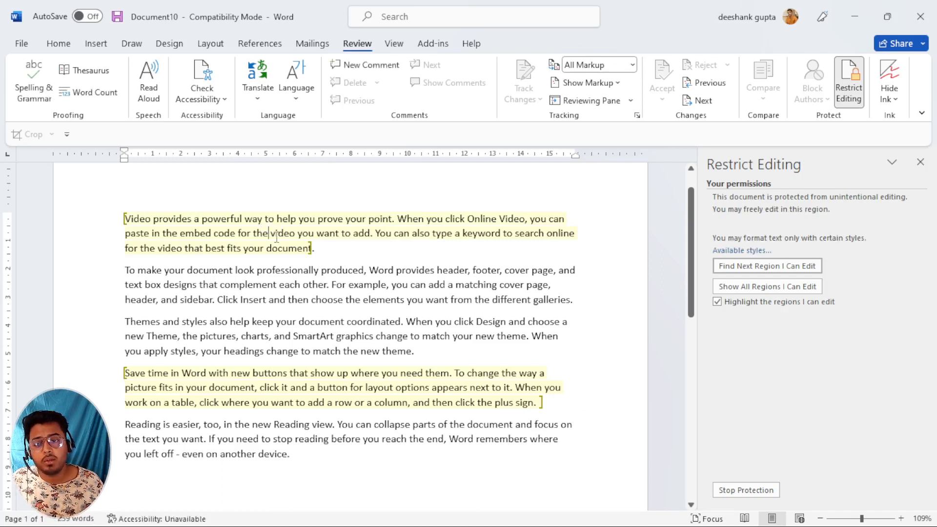
{"action": "type", "text": "sdf sadf"}
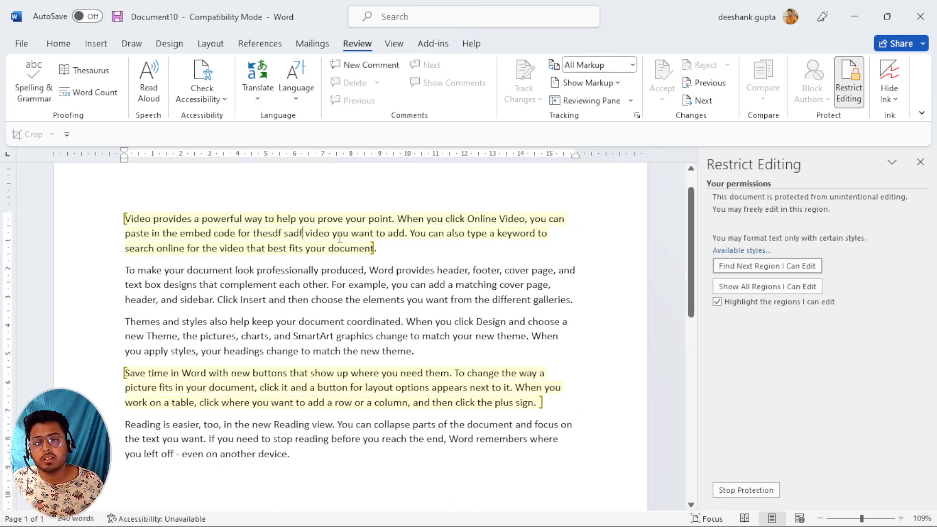
{"action": "left_click", "coordinate": [409, 235]}
{"action": "type", "text": "sdf"}
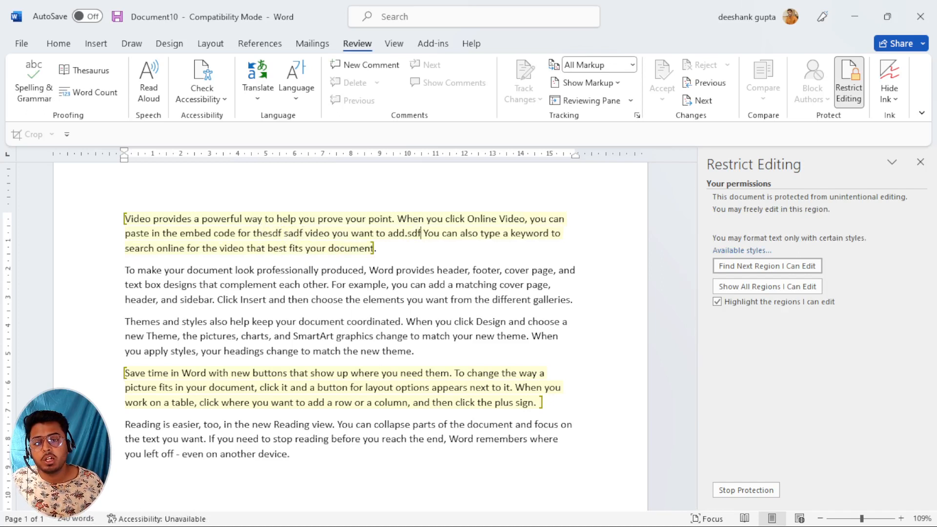
{"action": "left_click", "coordinate": [318, 388]}
{"action": "type", "text": "sadf"}
{"action": "left_click", "coordinate": [267, 402]}
{"action": "type", "text": "sdf"}
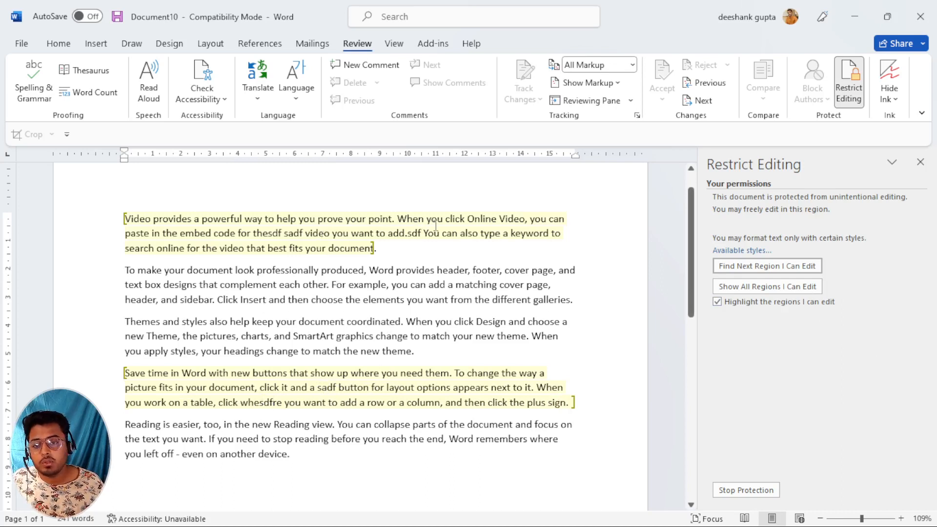
{"action": "type", "text": "sd"}
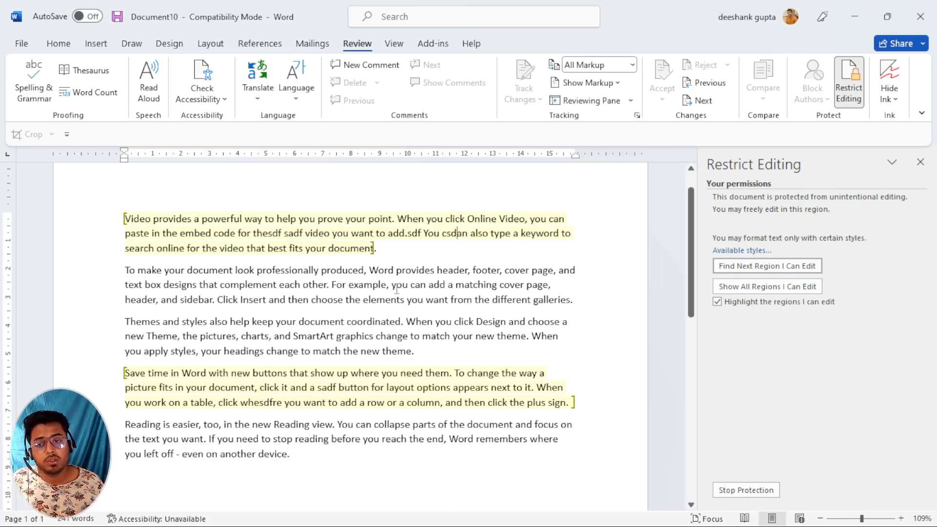
Try typing 's' into the locked second and other protected paragraphs.
{"action": "left_click", "coordinate": [471, 301]}
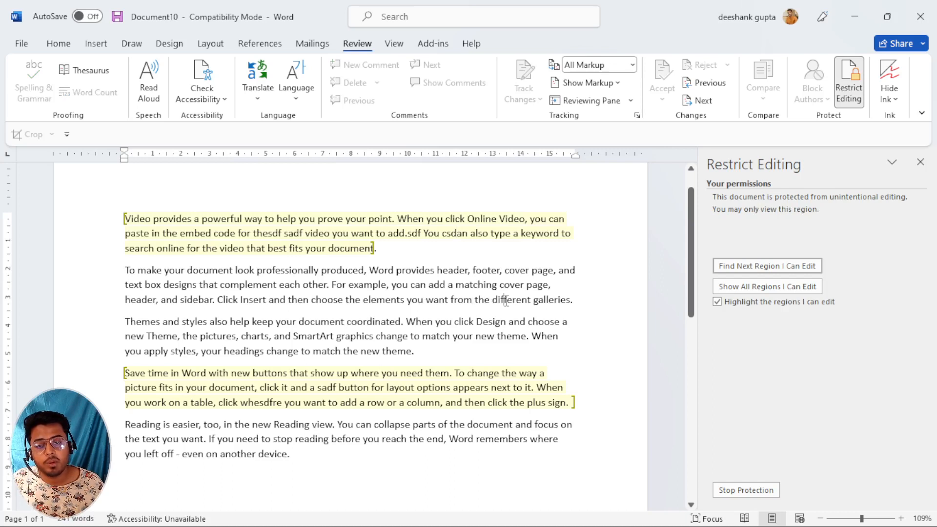
{"action": "key", "text": "s"}
{"action": "left_click", "coordinate": [263, 335]}
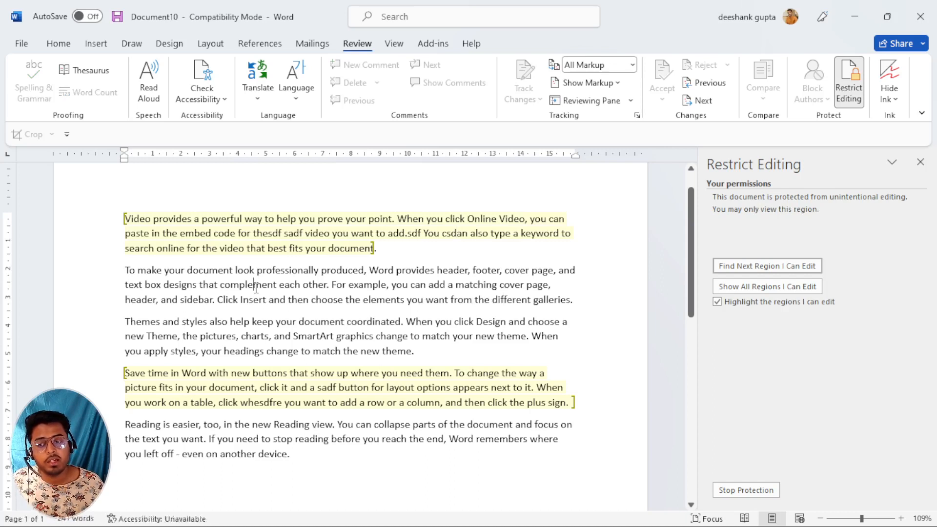
{"action": "key", "text": "s"}
{"action": "left_click", "coordinate": [314, 294]}
{"action": "key", "text": "s"}
Add more letters ('adf', 'sdafds', 'sadff') to the Save time and first paragraphs.
{"action": "left_click", "coordinate": [233, 389]}
{"action": "type", "text": "adf"}
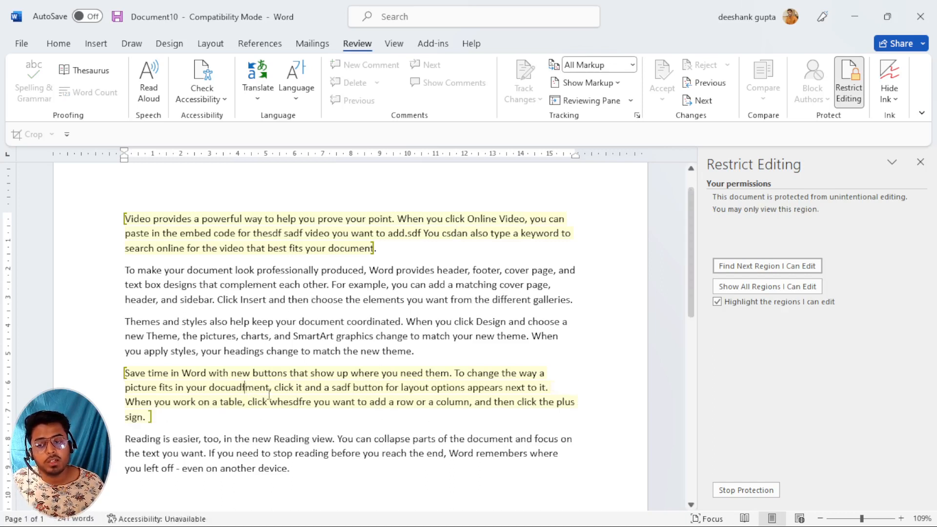
{"action": "left_click", "coordinate": [321, 388]}
{"action": "type", "text": "sdafds"}
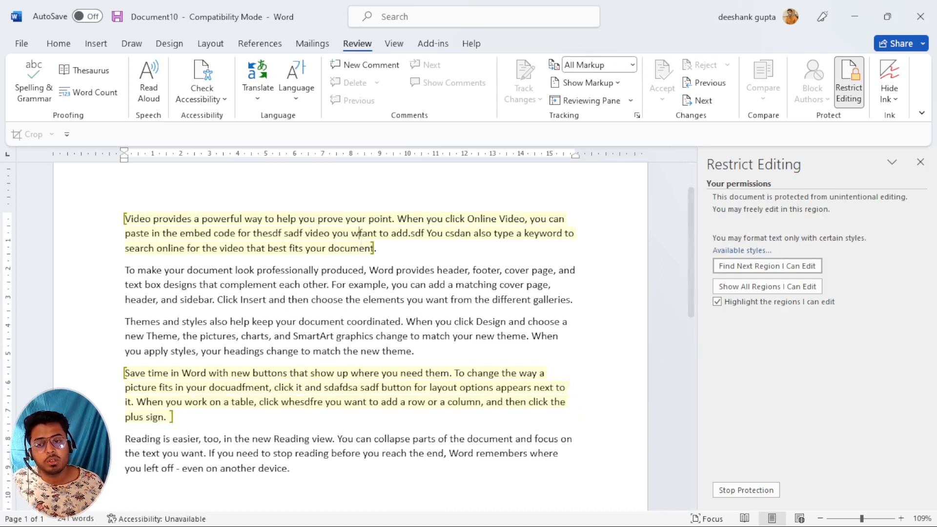
{"action": "left_click", "coordinate": [360, 233]}
{"action": "type", "text": "sadff"}
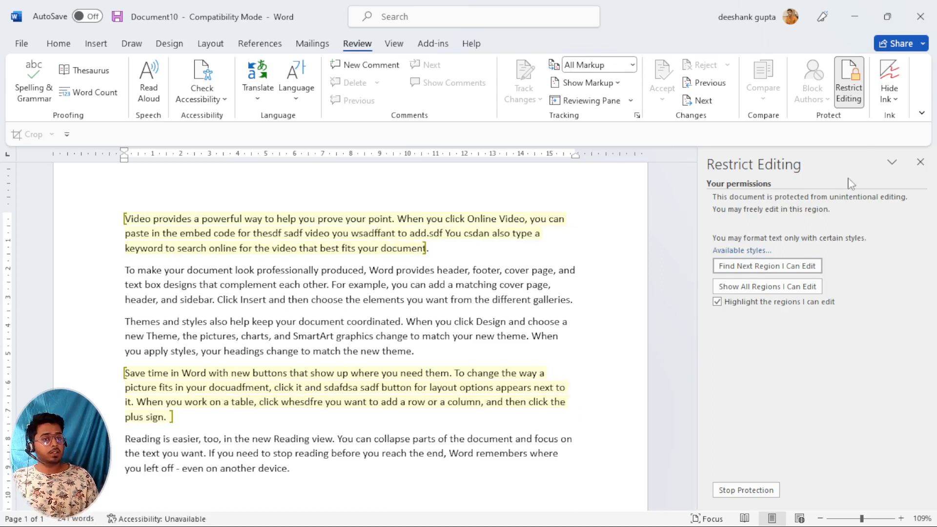
Stop the document protection by entering its password.
{"action": "left_click", "coordinate": [746, 490]}
{"action": "type", "text": "1"}
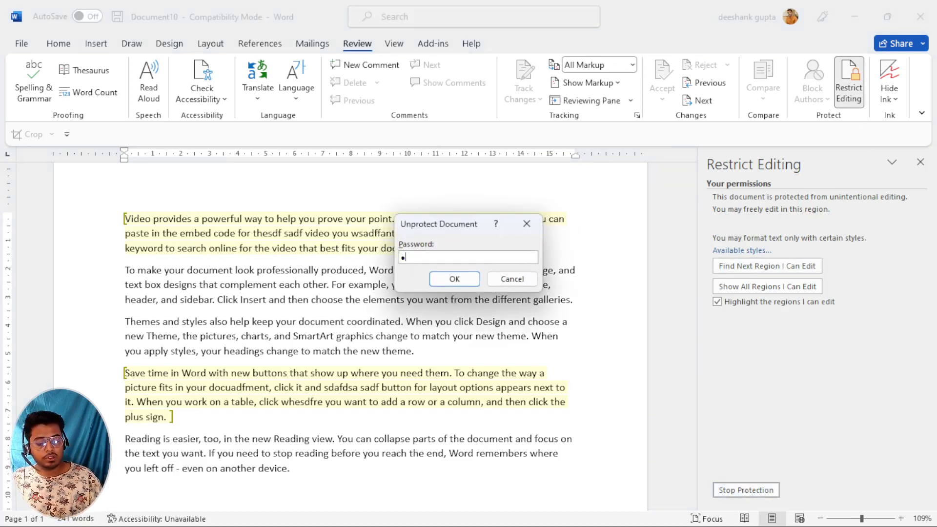
{"action": "type", "text": "23"}
{"action": "left_click", "coordinate": [461, 278]}
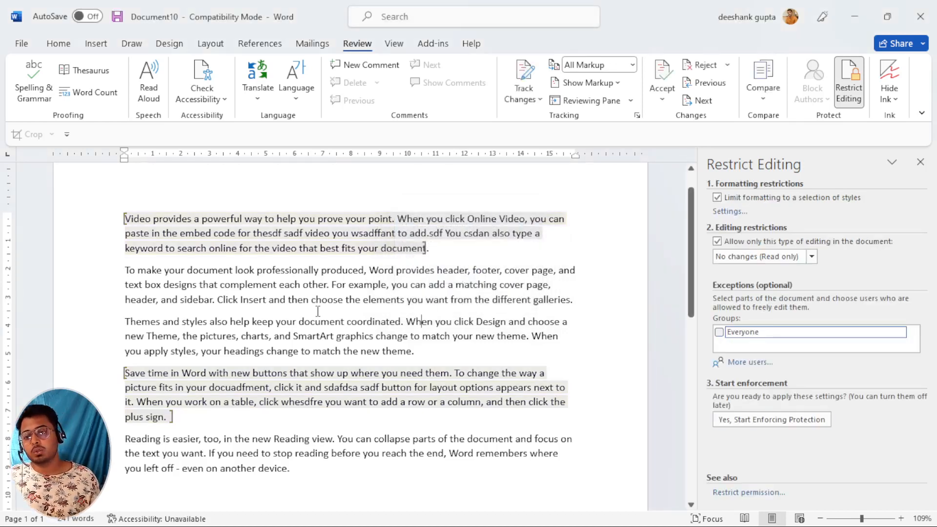
Type test letters into the first and second paragraphs, then start a new blank document.
{"action": "left_click", "coordinate": [314, 247]}
{"action": "type", "text": "sdsad"}
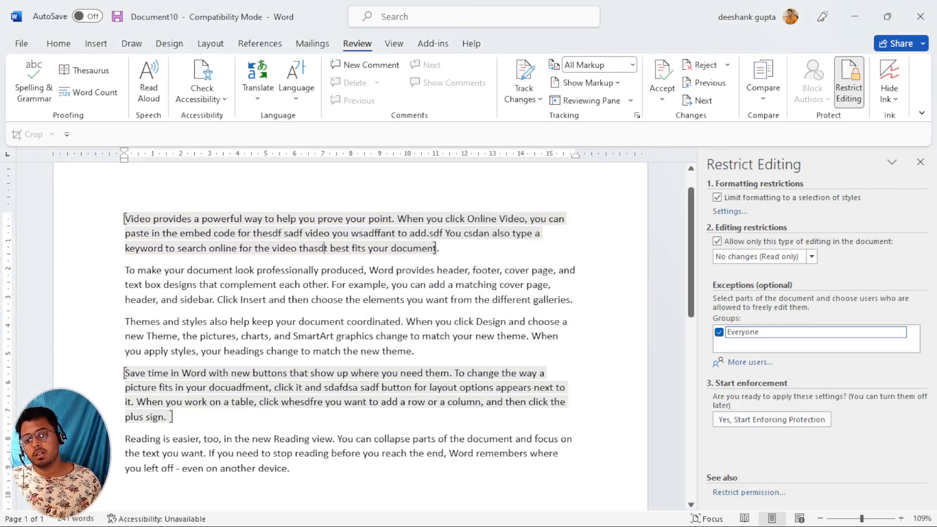
{"action": "left_click", "coordinate": [297, 299]}
{"action": "type", "text": "sds"}
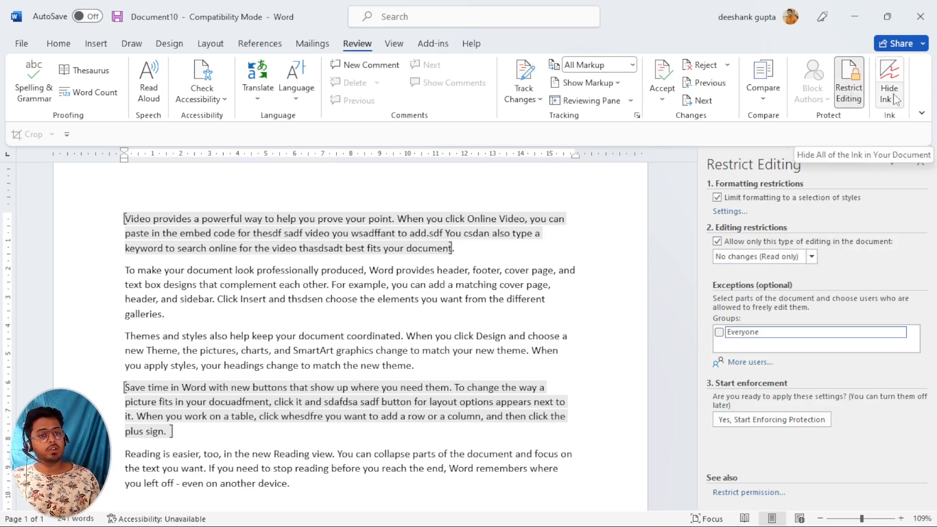
{"action": "key", "text": "ctrl+n"}
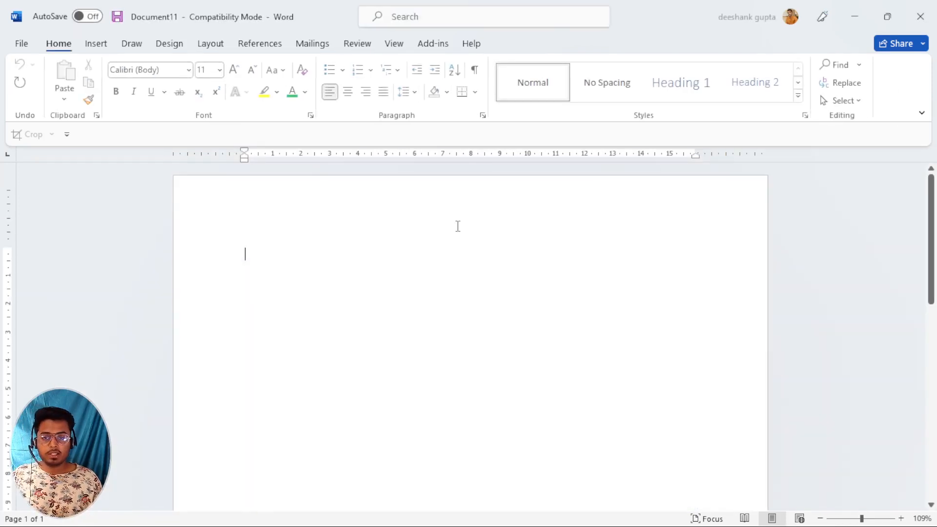
Fill Document11 with =rand() sample text and switch to the Review tab.
{"action": "type", "text": "=ran"}
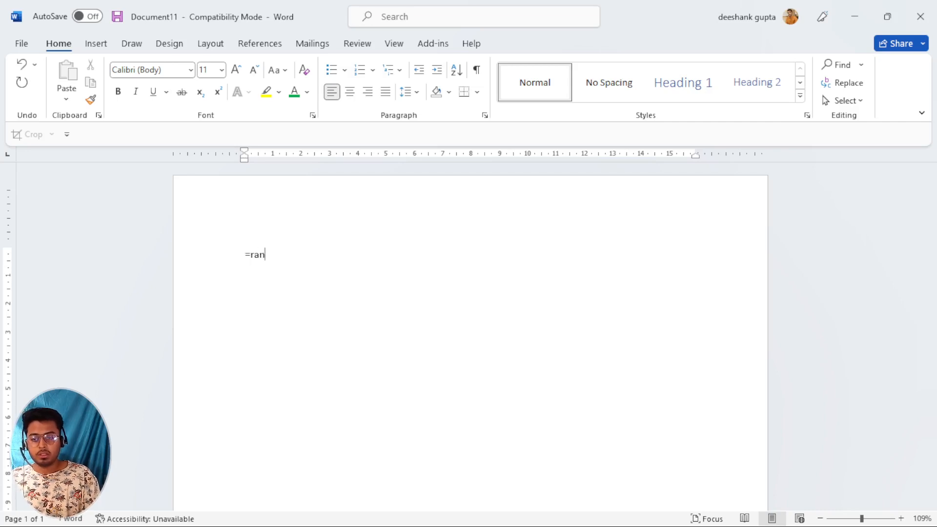
{"action": "type", "text": "d()"}
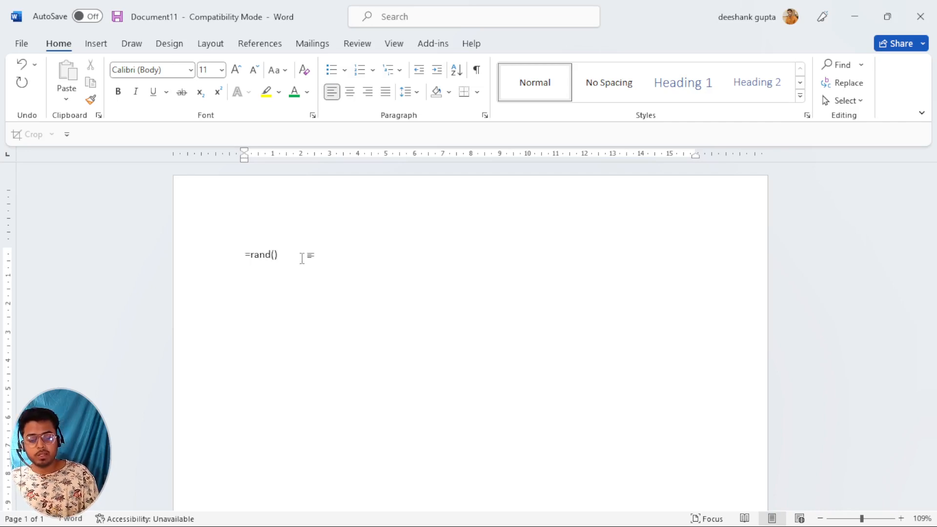
{"action": "key", "text": "Return"}
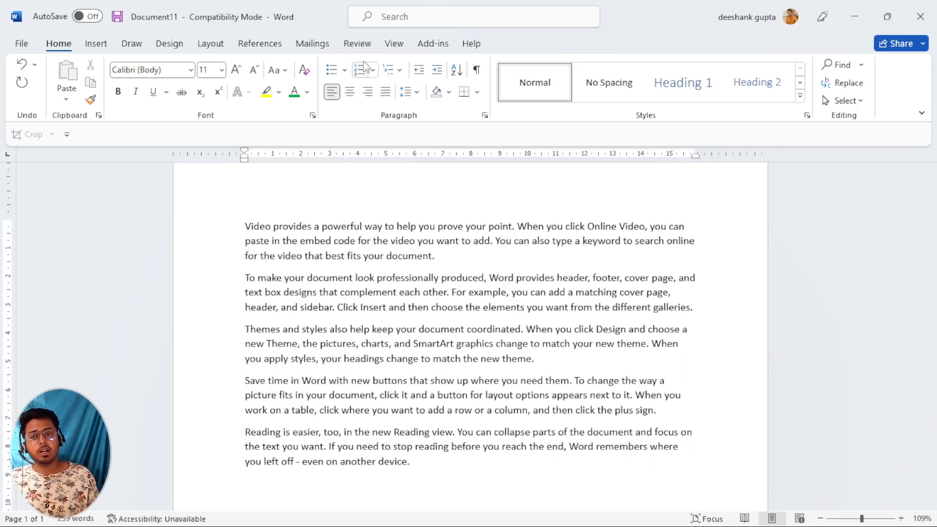
{"action": "left_click", "coordinate": [358, 43]}
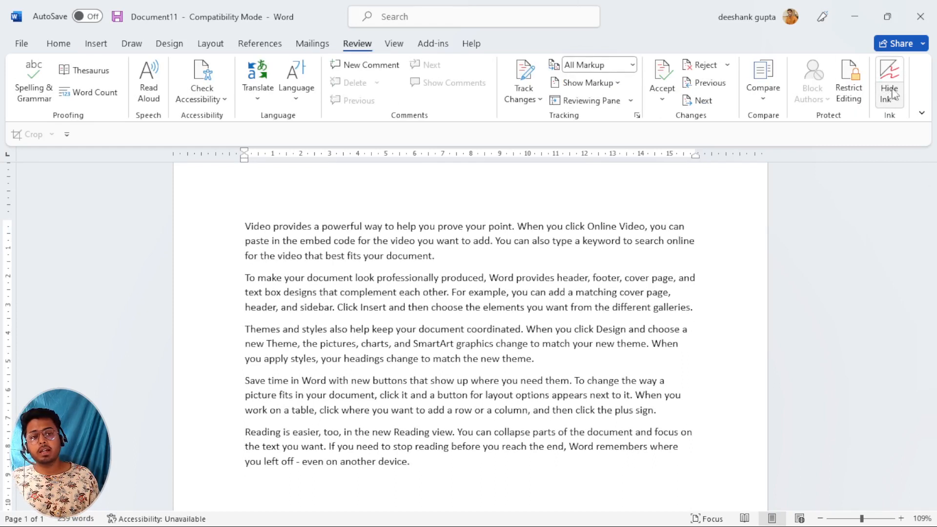
Draw black pen loops over text in the first paragraph.
{"action": "left_click", "coordinate": [134, 45]}
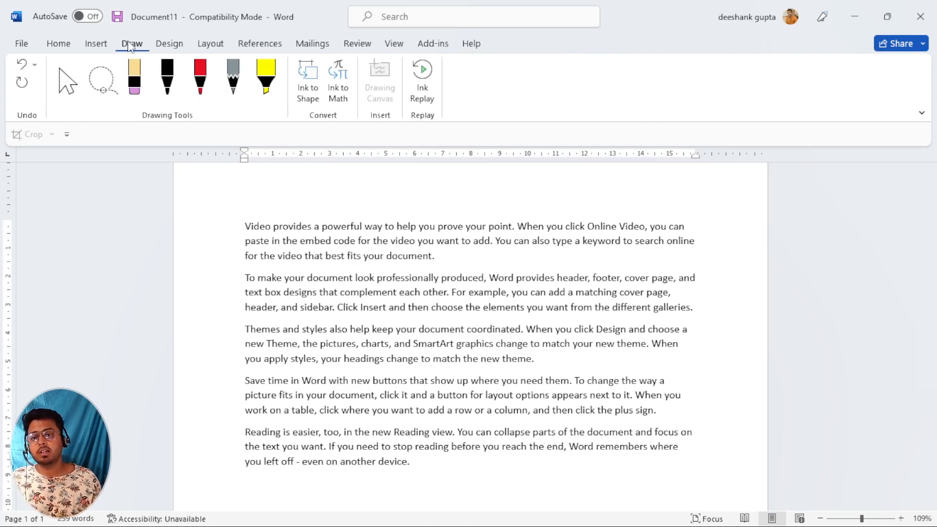
{"action": "left_click", "coordinate": [352, 44]}
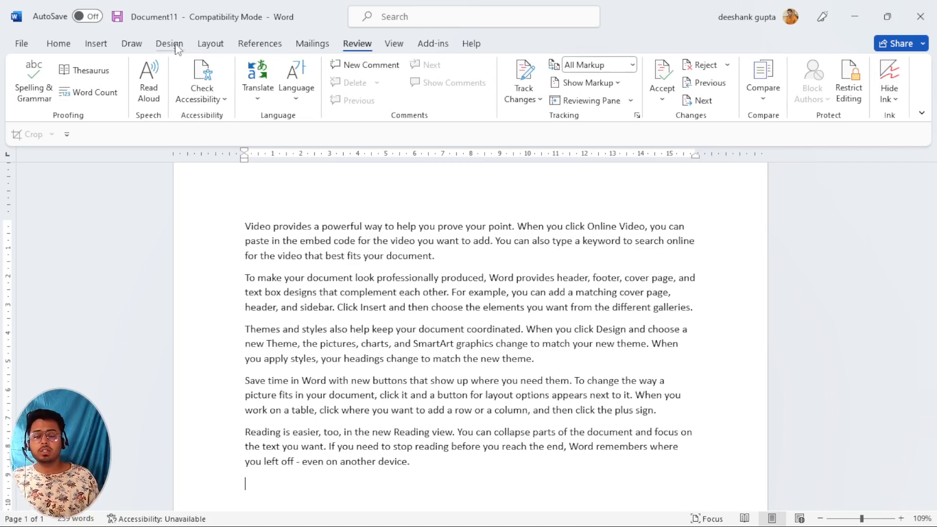
{"action": "left_click", "coordinate": [132, 45]}
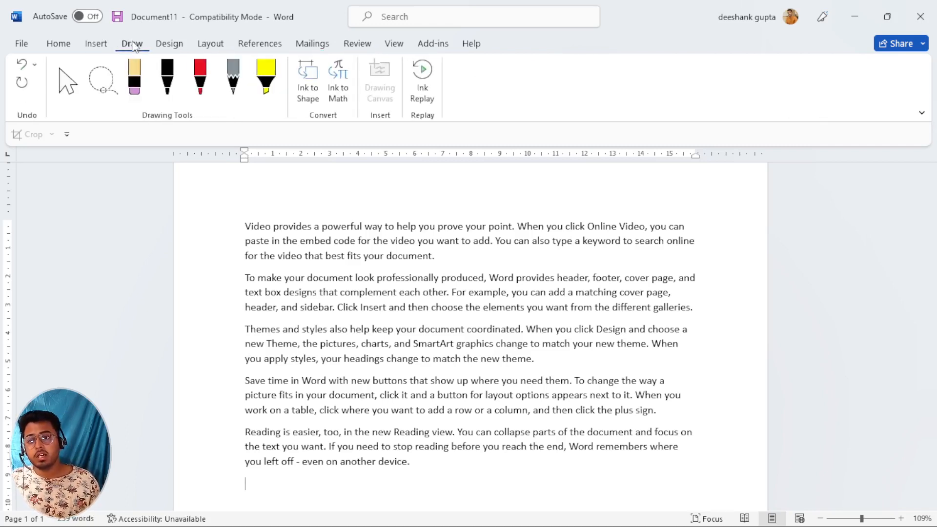
{"action": "left_click", "coordinate": [167, 88]}
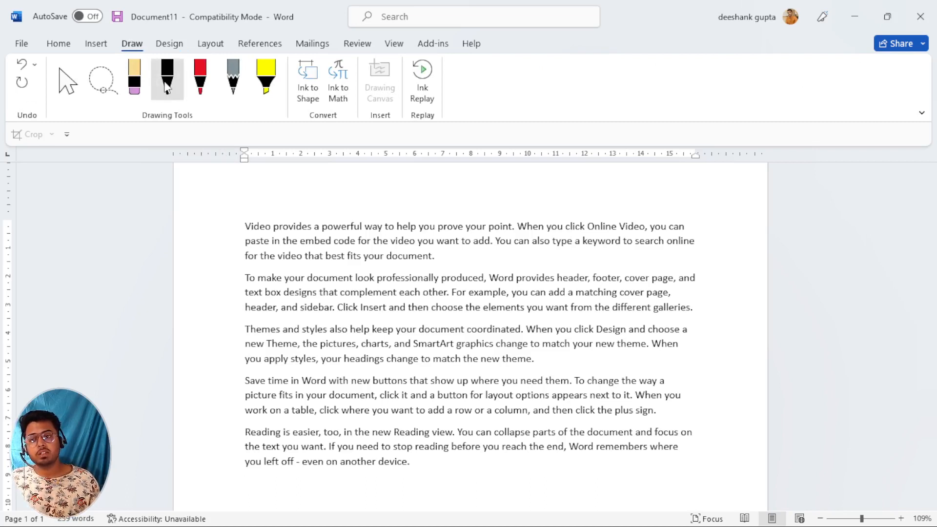
{"action": "mouse_move", "coordinate": [332, 223]}
{"action": "left_mouse_down"}
{"action": "mouse_move", "coordinate": [284, 229]}
{"action": "mouse_move", "coordinate": [373, 266]}
{"action": "mouse_move", "coordinate": [627, 244]}
{"action": "left_mouse_up"}
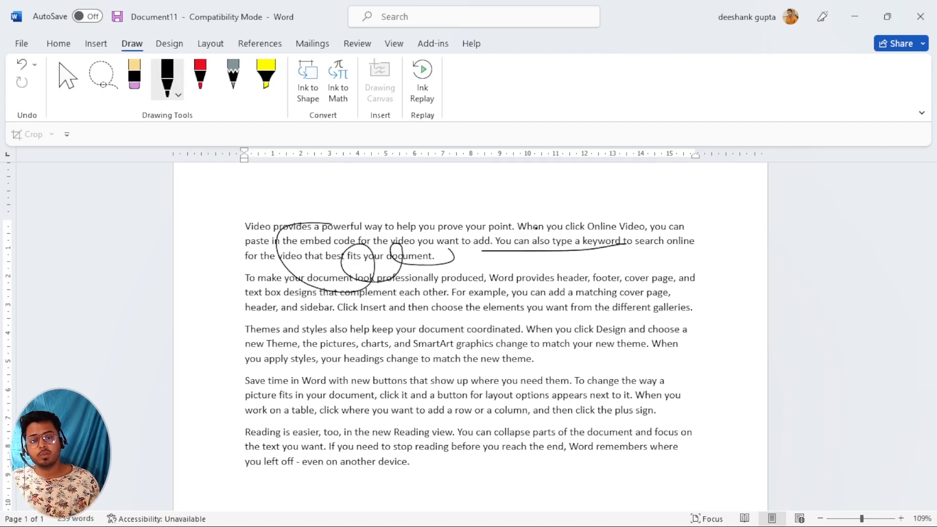
{"action": "mouse_move", "coordinate": [550, 215]}
{"action": "left_mouse_down"}
{"action": "mouse_move", "coordinate": [508, 238]}
{"action": "mouse_move", "coordinate": [510, 221]}
{"action": "mouse_move", "coordinate": [517, 244]}
{"action": "left_mouse_up"}
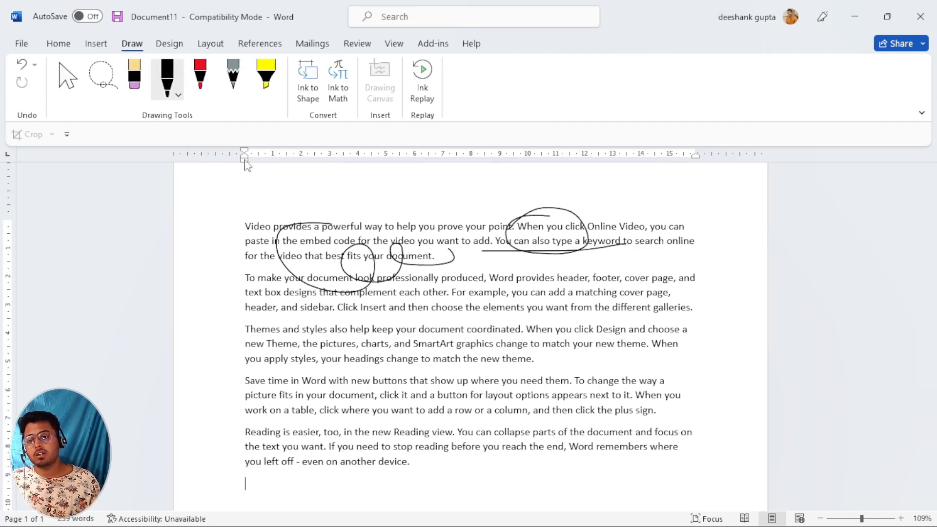
Circle more words in red and galaxy-textured ink, then select the red pen.
{"action": "left_click", "coordinate": [177, 94]}
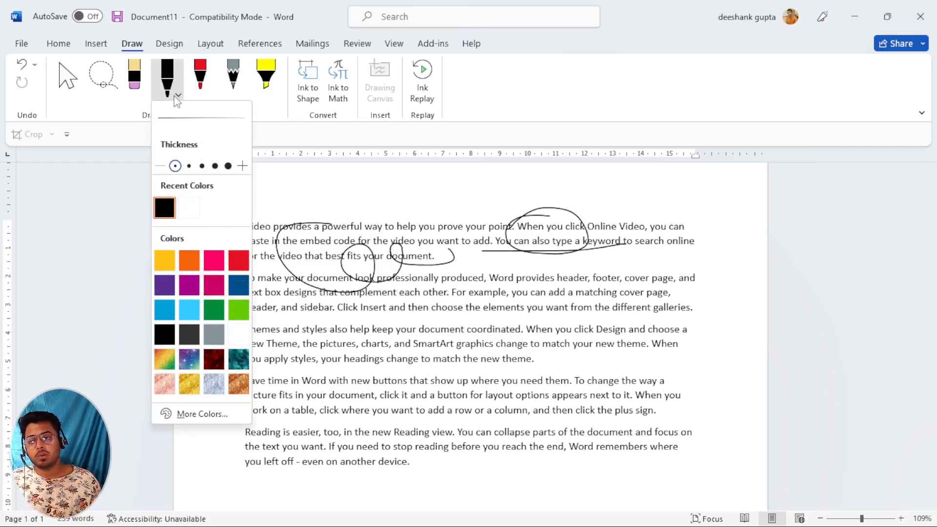
{"action": "left_click", "coordinate": [238, 261]}
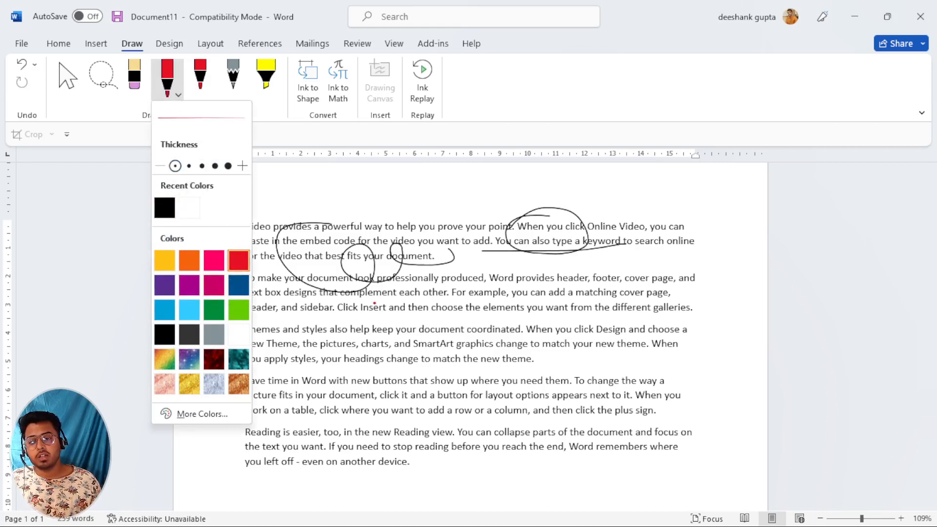
{"action": "left_click_drag", "start_coordinate": [374, 303], "coordinate": [363, 299]}
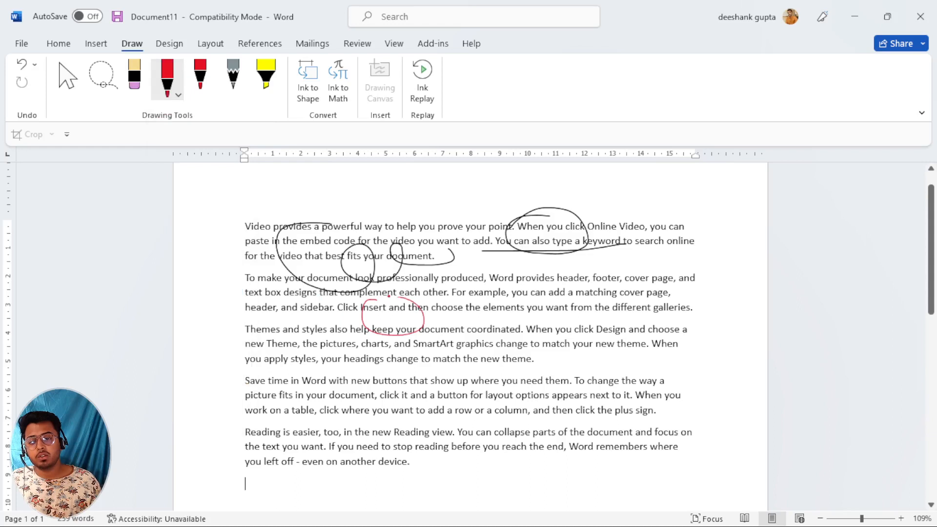
{"action": "left_click", "coordinate": [179, 95]}
{"action": "left_click", "coordinate": [190, 358]}
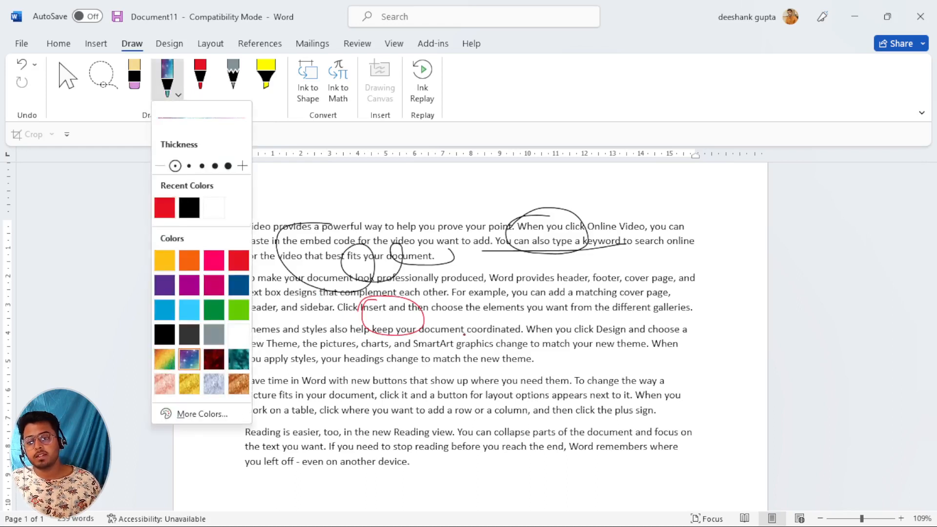
{"action": "left_click_drag", "start_coordinate": [510, 285], "coordinate": [483, 284]}
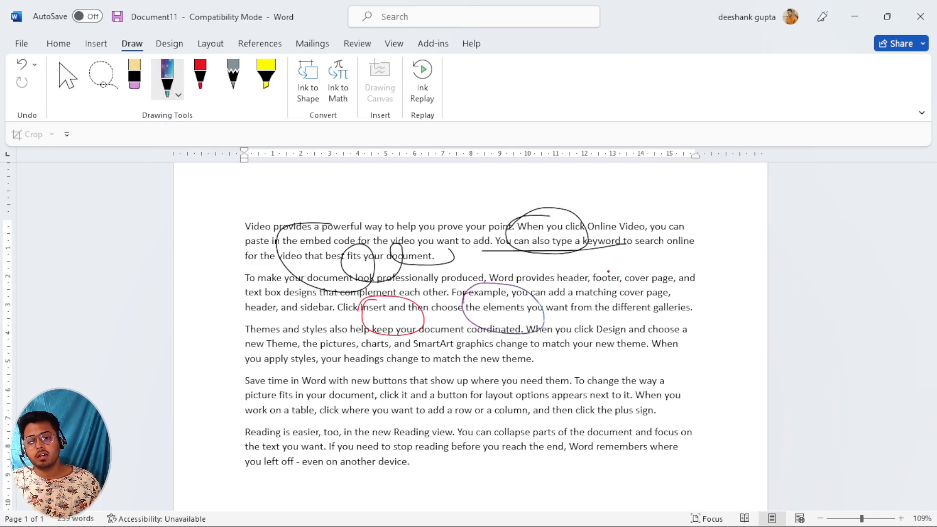
{"action": "mouse_move", "coordinate": [608, 272]}
{"action": "left_mouse_down"}
{"action": "mouse_move", "coordinate": [613, 308]}
{"action": "mouse_move", "coordinate": [584, 292]}
{"action": "left_mouse_up"}
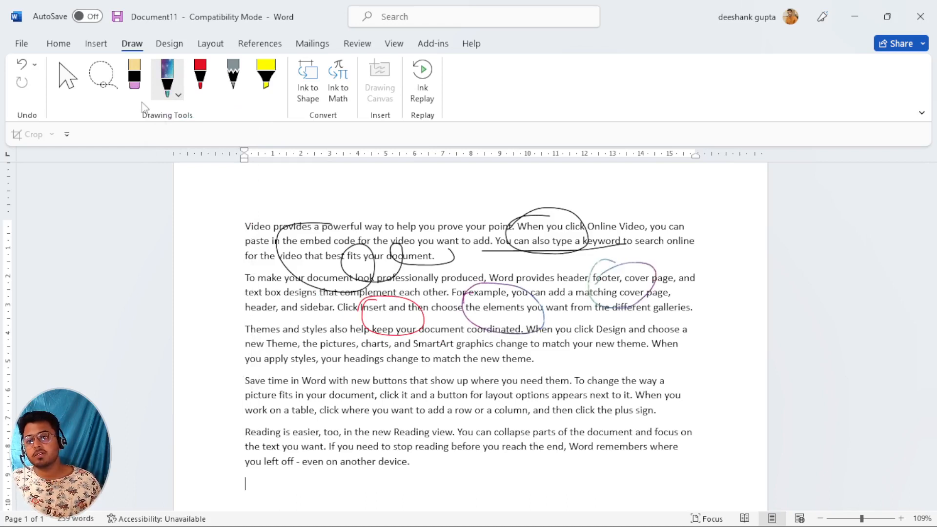
{"action": "left_click", "coordinate": [201, 81]}
Draw a thick red pen stroke across the third paragraph.
{"action": "left_click", "coordinate": [212, 95]}
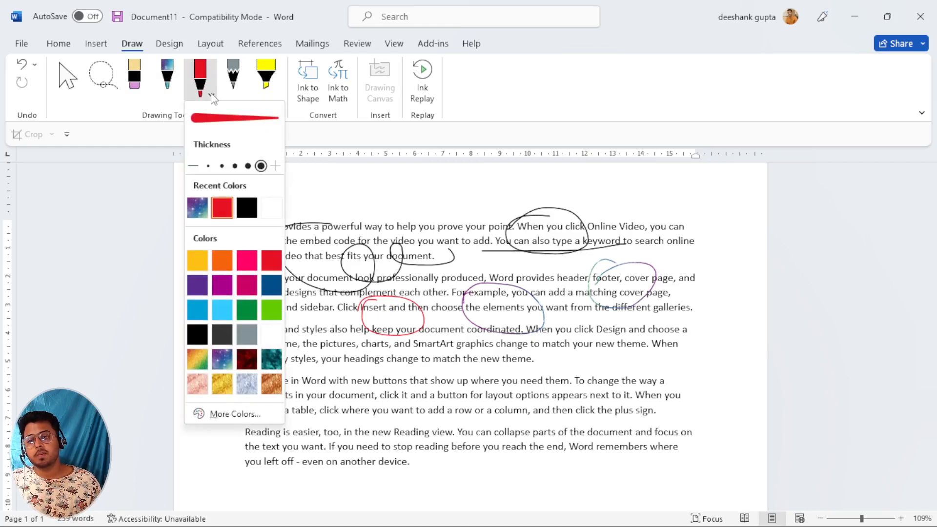
{"action": "left_click", "coordinate": [212, 95]}
{"action": "mouse_move", "coordinate": [290, 316]}
{"action": "left_mouse_down"}
{"action": "mouse_move", "coordinate": [312, 361]}
{"action": "mouse_move", "coordinate": [411, 369]}
{"action": "mouse_move", "coordinate": [433, 357]}
{"action": "left_mouse_up"}
{"action": "left_click", "coordinate": [212, 95]}
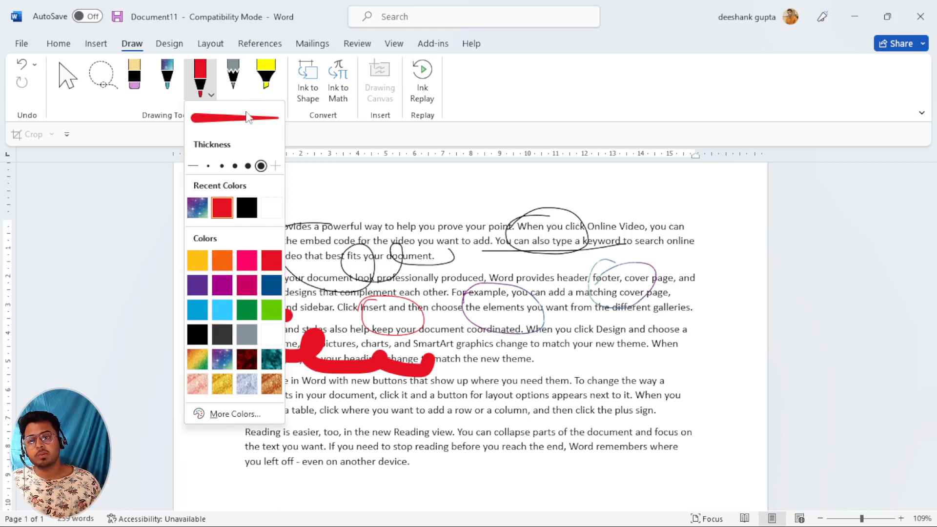
Scribble black pencil loops over paragraphs three and four.
{"action": "left_click", "coordinate": [234, 78]}
{"action": "left_click", "coordinate": [233, 78]}
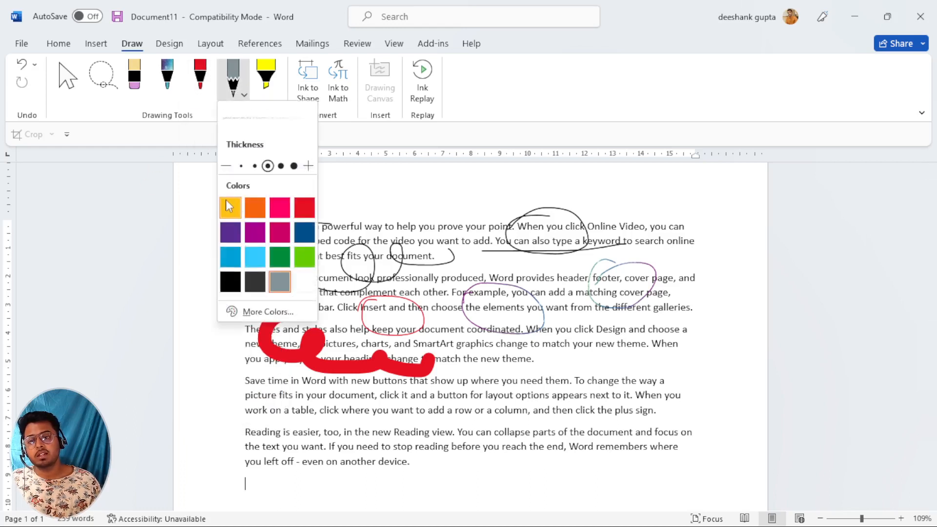
{"action": "left_click", "coordinate": [228, 288]}
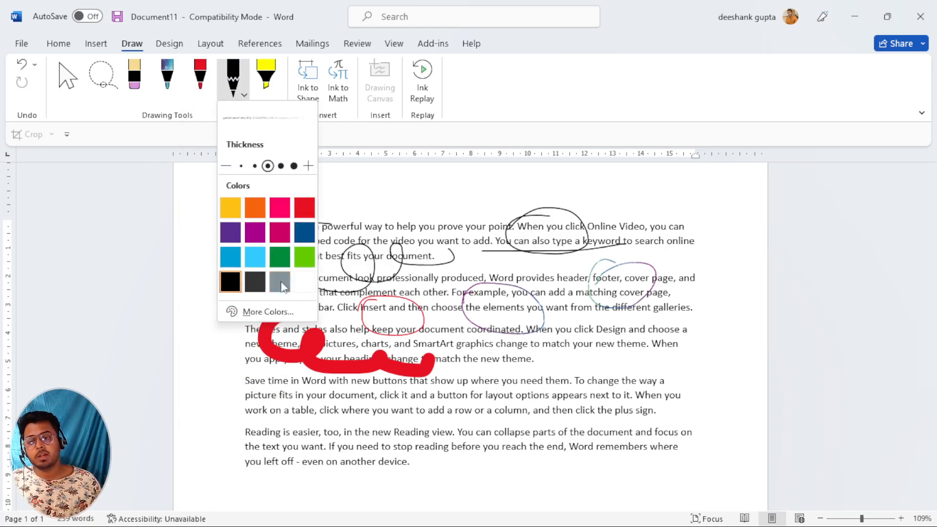
{"action": "mouse_move", "coordinate": [663, 330]}
{"action": "left_mouse_down"}
{"action": "mouse_move", "coordinate": [571, 341]}
{"action": "mouse_move", "coordinate": [561, 373]}
{"action": "mouse_move", "coordinate": [473, 373]}
{"action": "mouse_move", "coordinate": [518, 399]}
{"action": "left_mouse_up"}
Highlight 'to help you prove your point', 'video you want to add', 'search online' and fourth-paragraph phrases in yellow.
{"action": "left_click", "coordinate": [273, 94]}
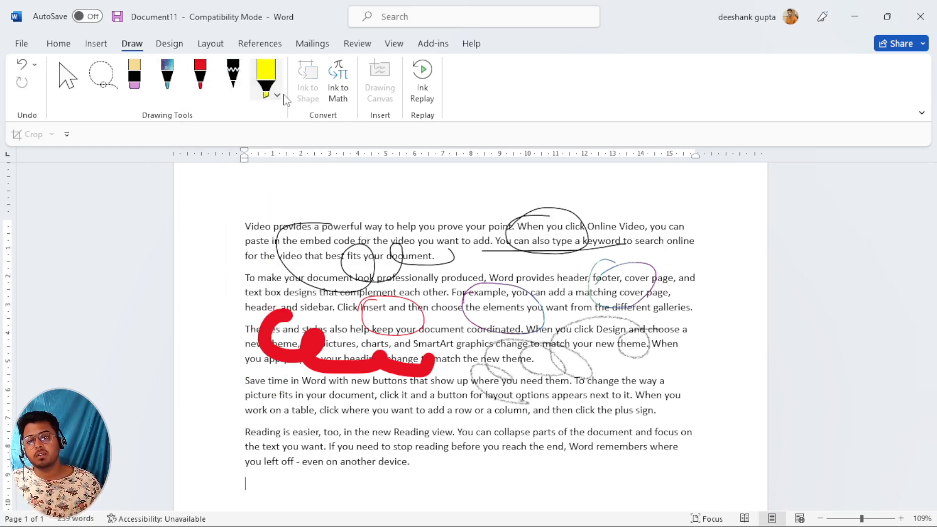
{"action": "left_click", "coordinate": [276, 97]}
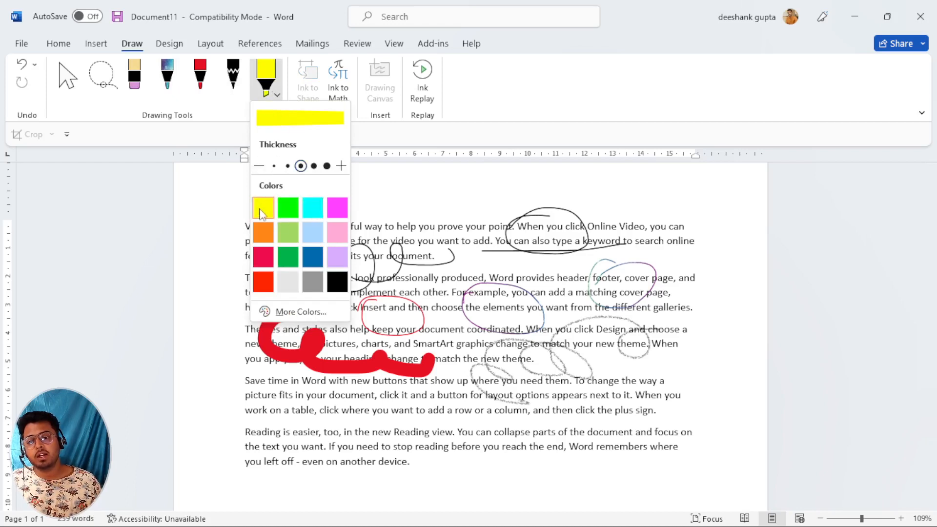
{"action": "left_click_drag", "start_coordinate": [385, 227], "coordinate": [512, 228]}
{"action": "left_click_drag", "start_coordinate": [388, 244], "coordinate": [544, 245]}
{"action": "left_click_drag", "start_coordinate": [625, 236], "coordinate": [695, 244]}
{"action": "left_click_drag", "start_coordinate": [351, 404], "coordinate": [637, 399]}
{"action": "left_click", "coordinate": [547, 413]}
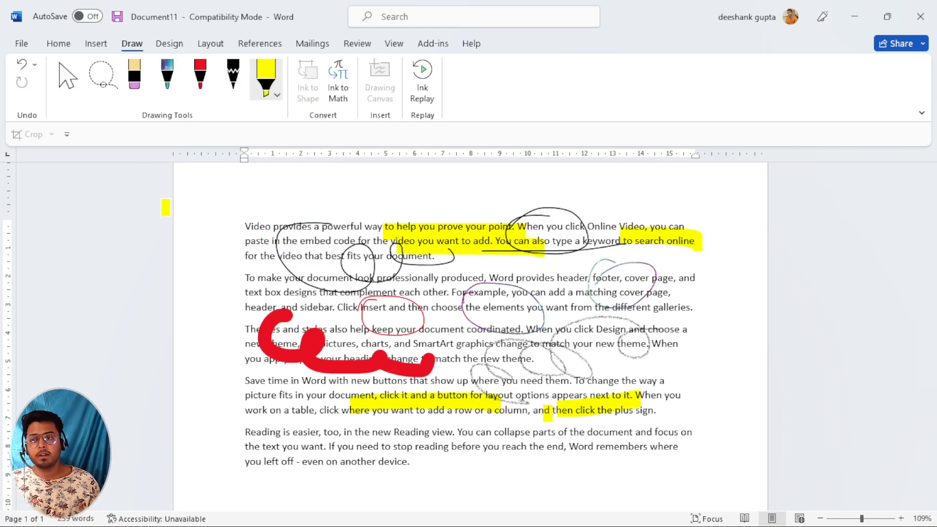
Erase the black loops and highlights on the first paragraph's opening lines.
{"action": "left_click", "coordinate": [129, 87]}
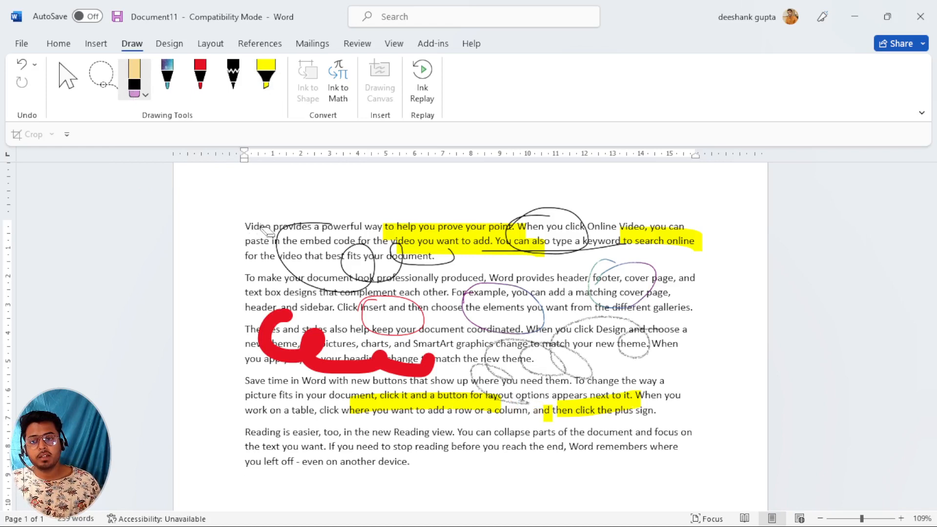
{"action": "left_click_drag", "start_coordinate": [249, 245], "coordinate": [312, 247]}
{"action": "mouse_move", "coordinate": [390, 230]}
{"action": "left_mouse_down"}
{"action": "mouse_move", "coordinate": [512, 234]}
{"action": "mouse_move", "coordinate": [468, 237]}
{"action": "left_mouse_up"}
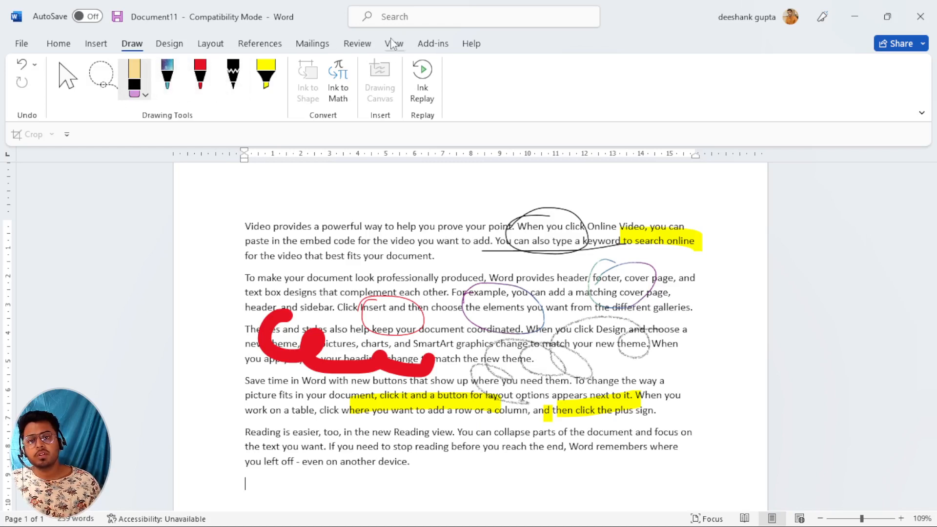
{"action": "left_click", "coordinate": [367, 45]}
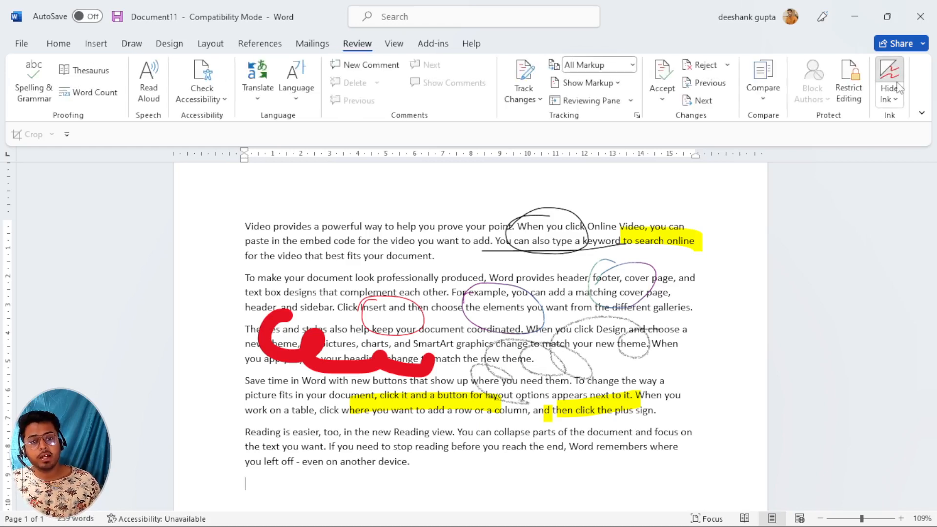
{"action": "left_click", "coordinate": [888, 78]}
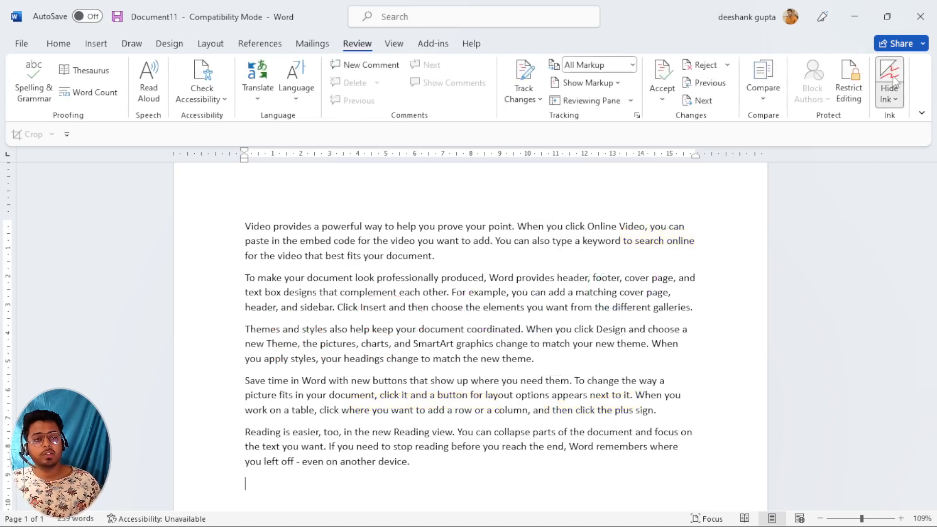
{"action": "left_click", "coordinate": [892, 80]}
{"action": "left_click", "coordinate": [893, 78]}
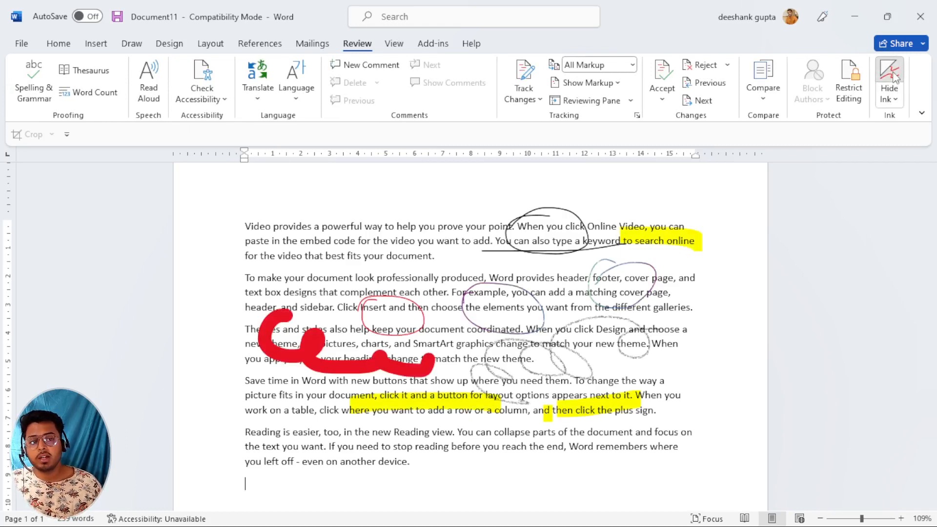
{"action": "left_click", "coordinate": [892, 78]}
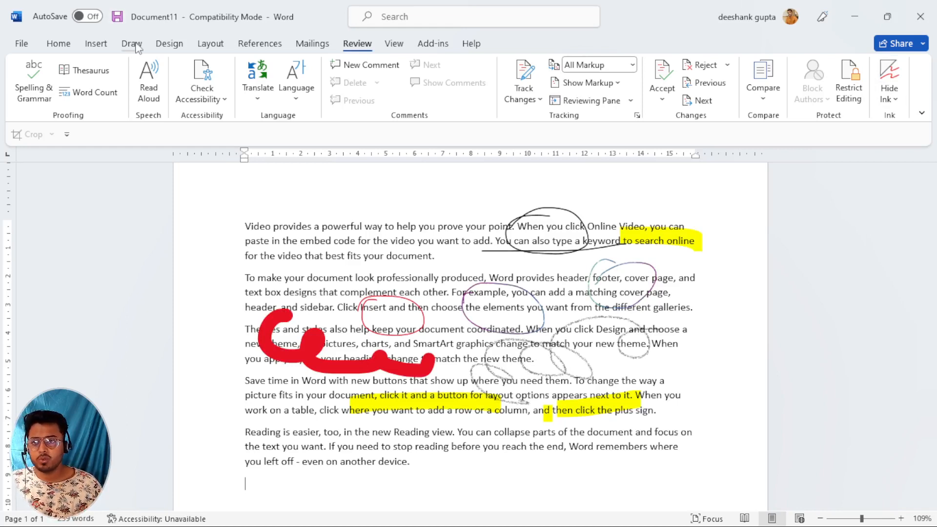
{"action": "left_click", "coordinate": [898, 83]}
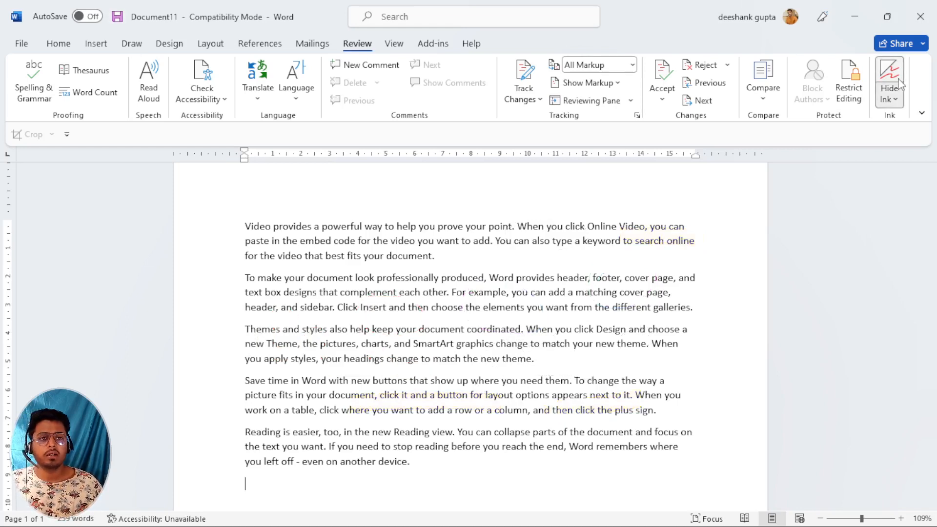
{"action": "left_click", "coordinate": [899, 83]}
{"action": "left_click", "coordinate": [899, 83]}
{"action": "left_click", "coordinate": [899, 83]}
{"action": "left_click", "coordinate": [895, 99]}
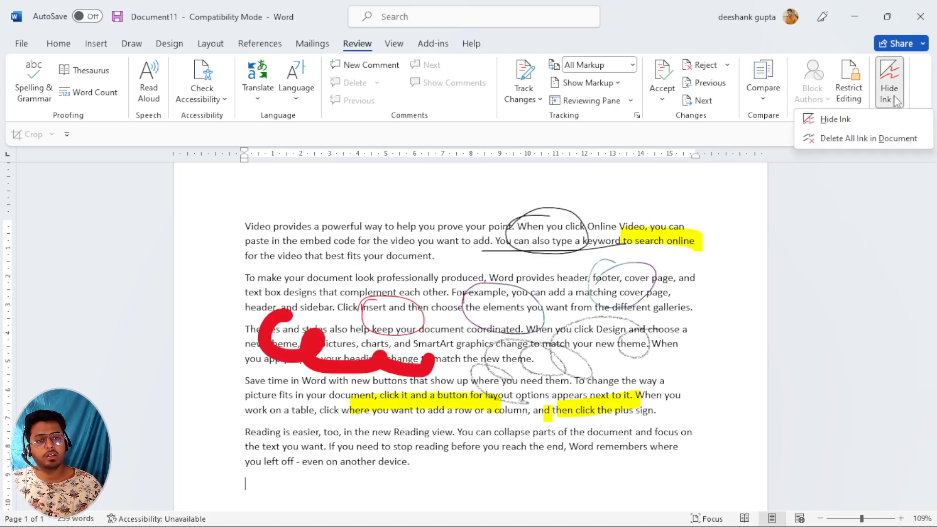
{"action": "left_click", "coordinate": [895, 101]}
{"action": "left_click", "coordinate": [890, 82]}
{"action": "left_click", "coordinate": [890, 82]}
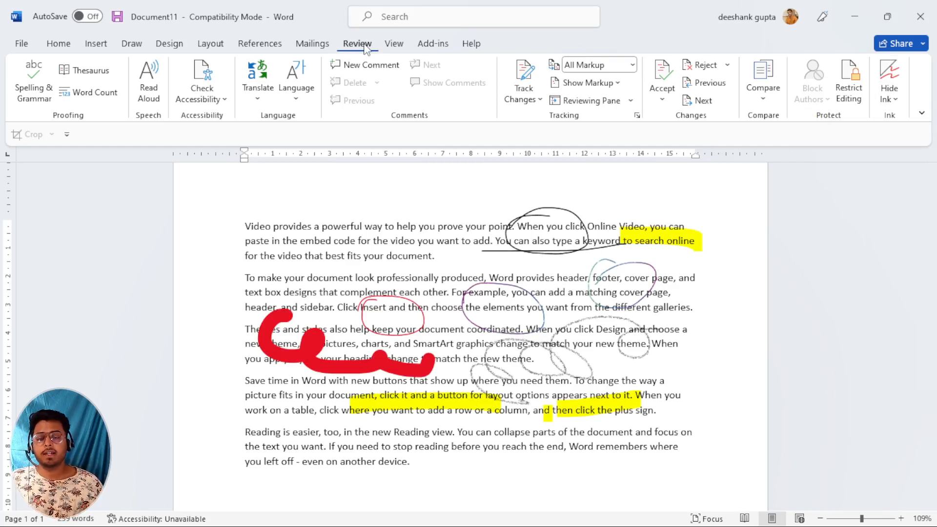
{"action": "left_click", "coordinate": [394, 45]}
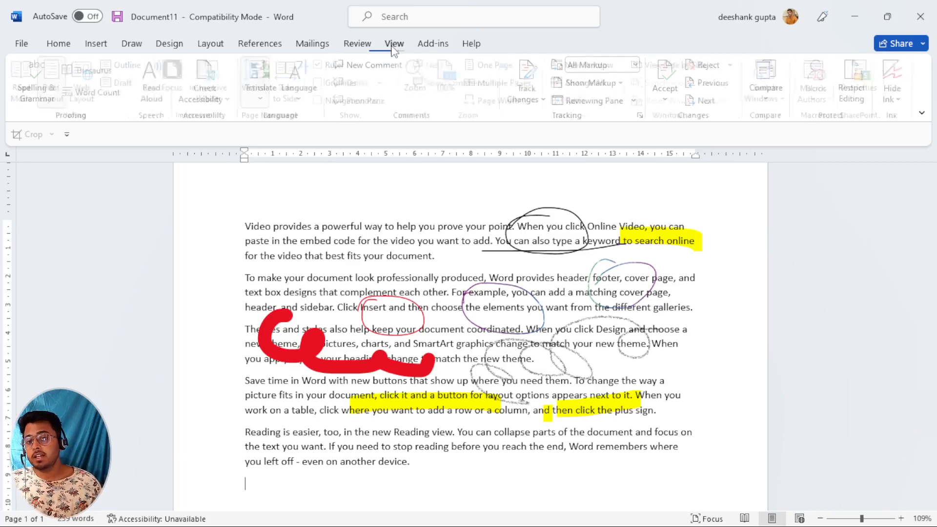
{"action": "left_click", "coordinate": [366, 45]}
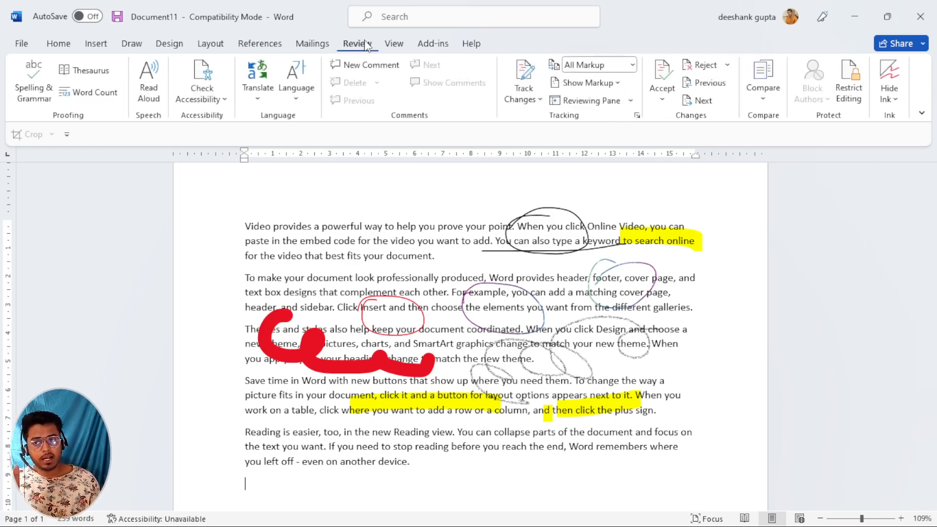